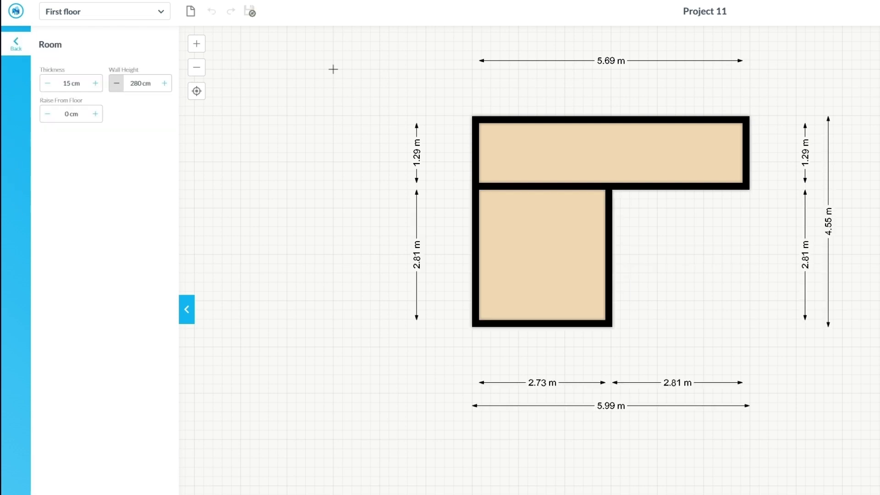
- Draw a room about 1.30 by 1.31 m below the square room and another about 2.80 m high beneath it, both along the outer wall
left_click_drag(481, 330, 545, 394)
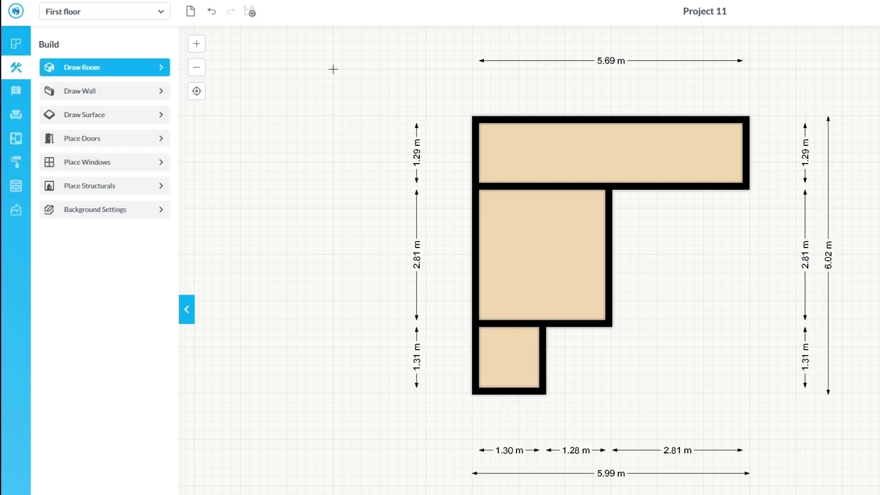
left_click(105, 68)
left_click(475, 391)
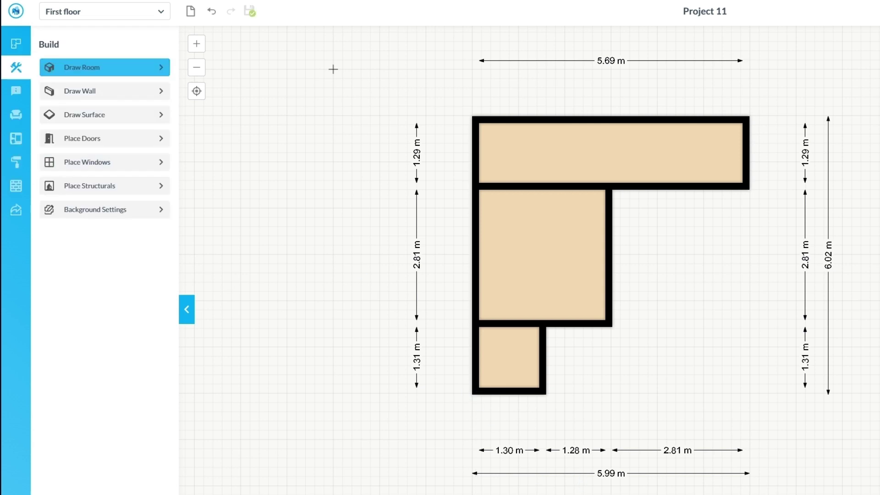
left_click(104, 68)
left_click(476, 391)
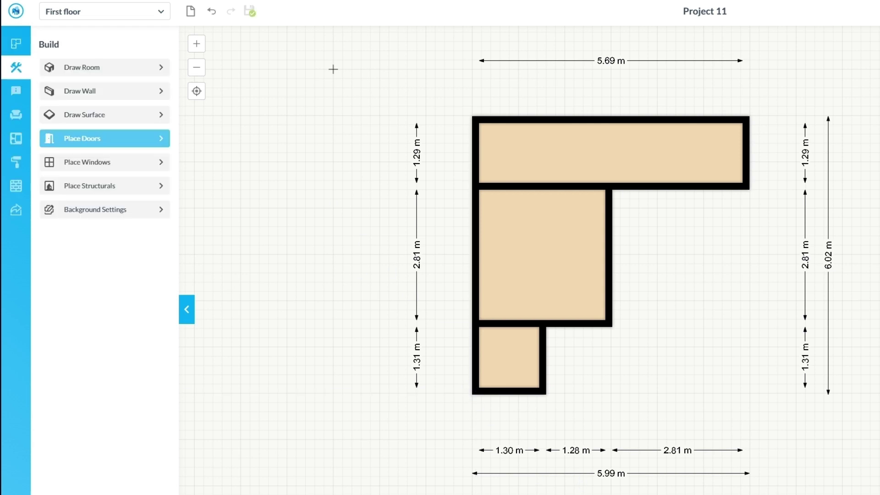
left_click(105, 68)
mouse_move(467, 396)
left_mouse_down()
mouse_move(580, 494)
mouse_move(609, 494)
left_mouse_up()
- Draw a tall room about 2.81 by 7.23 m beside the stacked rooms, reaching from the top room to the plan's lower edge
scroll(676, 385, "down", 1)
left_click_drag(676, 385, 649, 339)
left_click(105, 67)
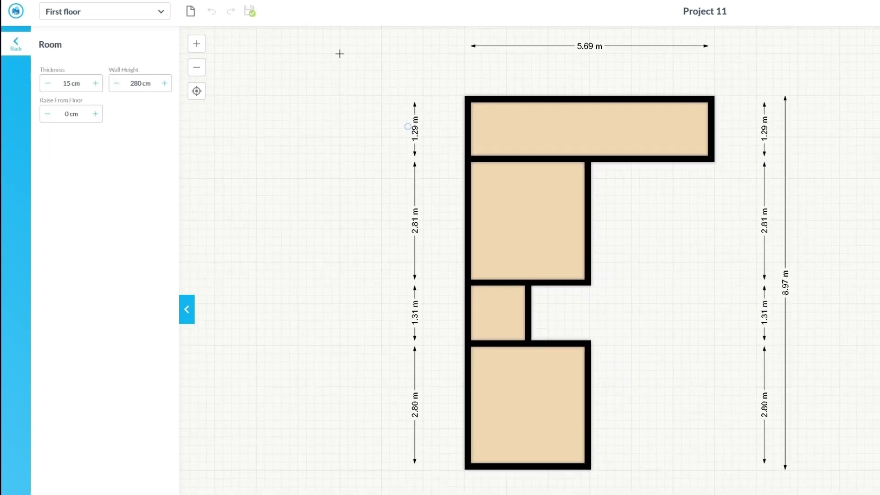
left_click_drag(587, 159, 711, 467)
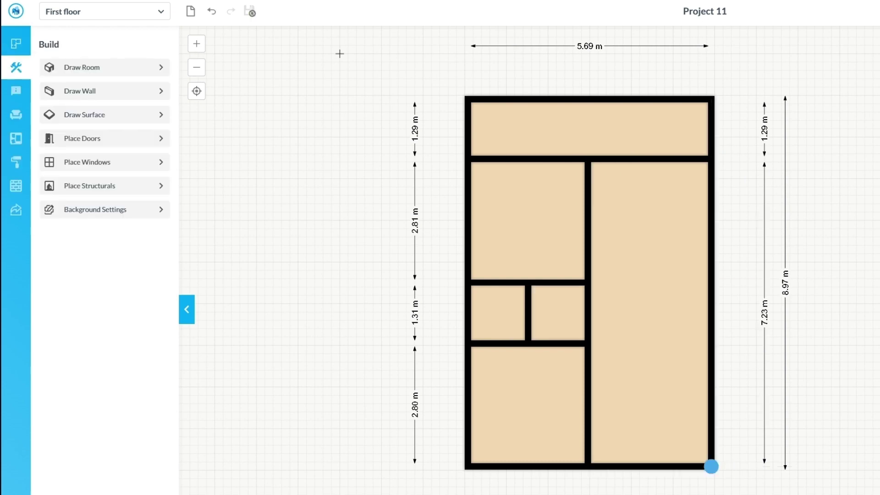
- Draw a full-width room about 5.69 by 4.91 m along the lower edge of the floor plan
scroll(578, 418, "down", 1)
left_click_drag(579, 418, 568, 358)
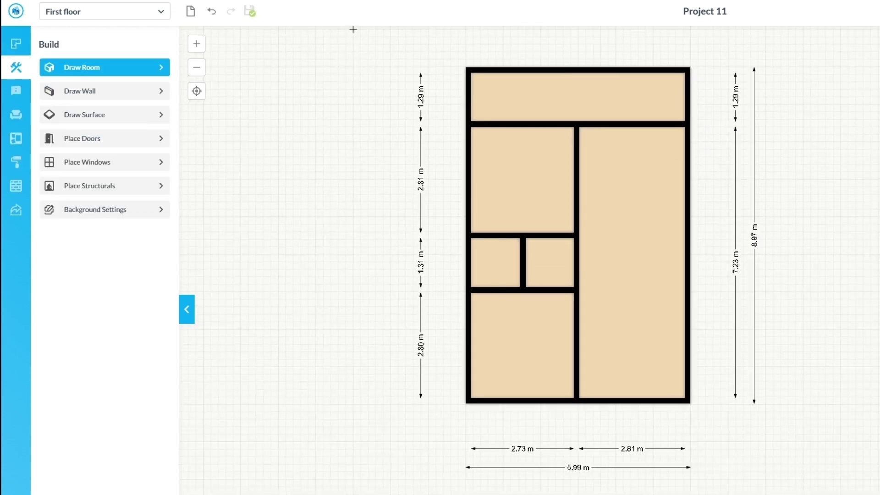
left_click(104, 68)
left_click_drag(468, 400, 687, 494)
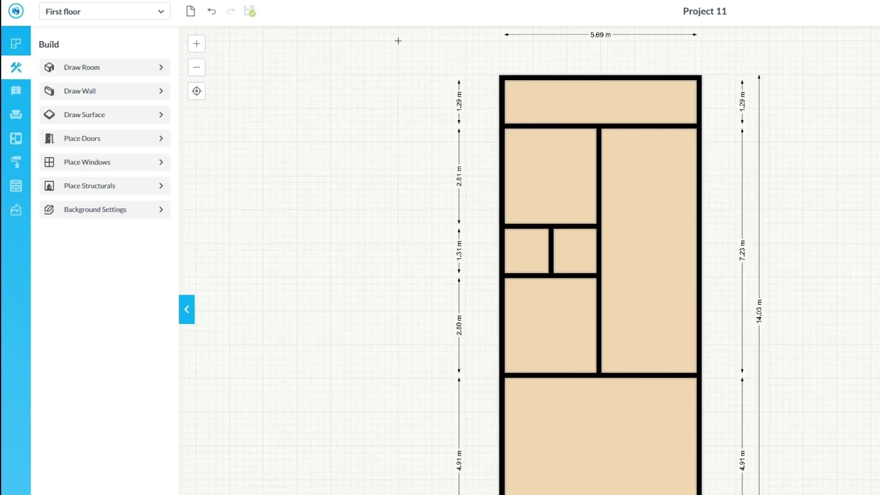
- Delete the short wall segment separating the small inner space from the tall room
left_click(599, 251)
left_click(634, 241)
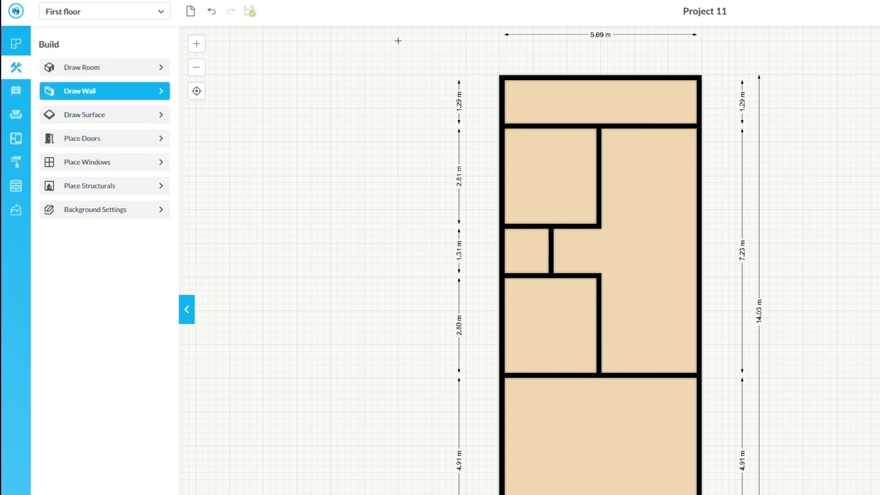
- Draw a floor surface about 5.69 by 7.23 m over the middle rooms, leaving out the small closed room, and narrow its notch to 1.45 m
left_click(84, 115)
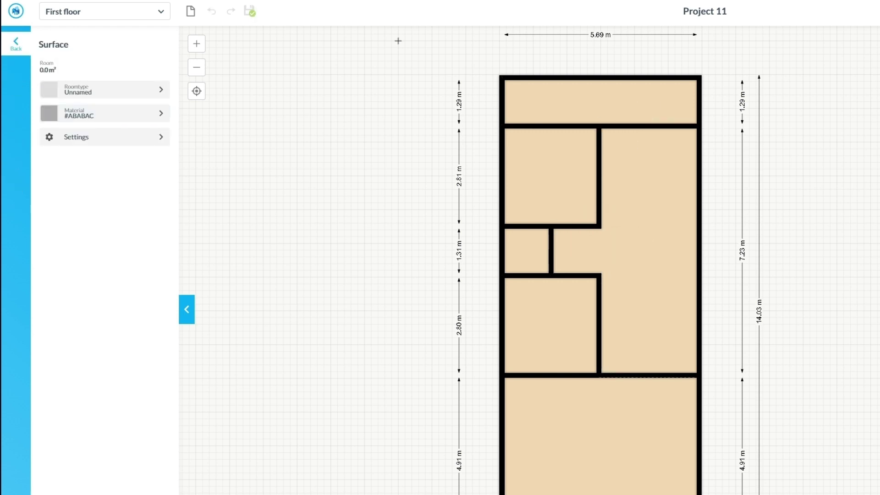
left_click(505, 130)
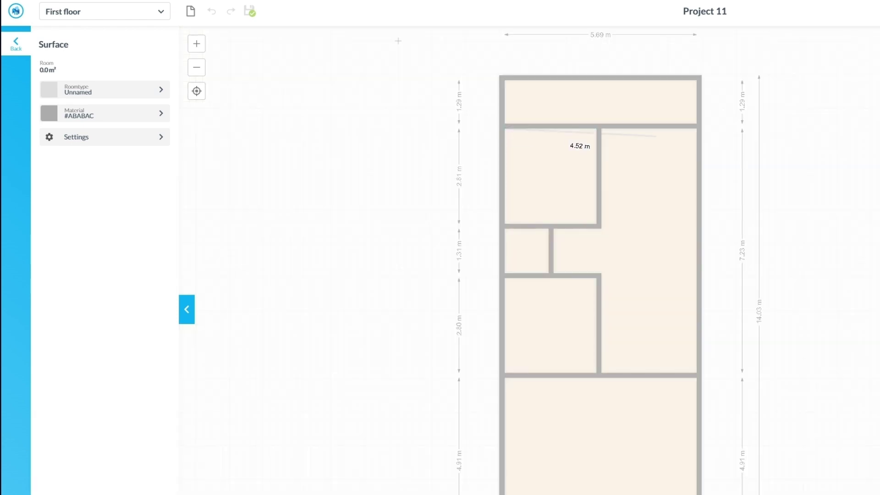
left_click(697, 129)
left_click(696, 372)
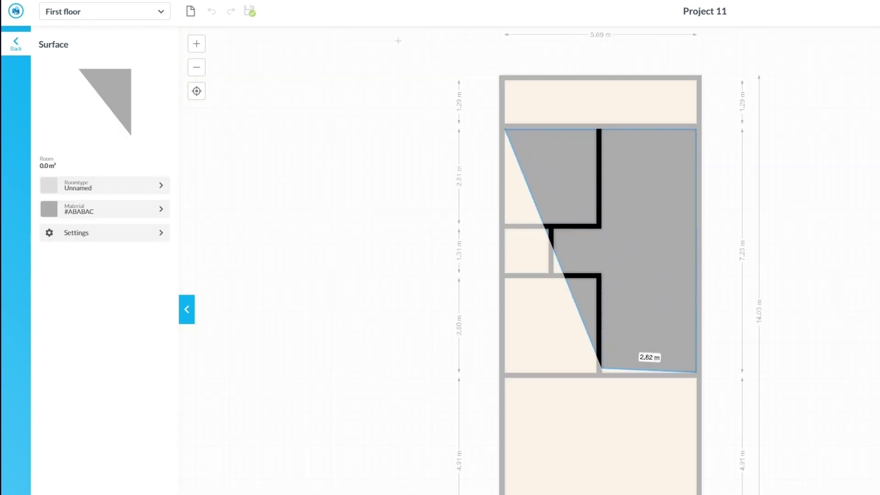
left_click(505, 372)
left_click(505, 277)
left_click(555, 278)
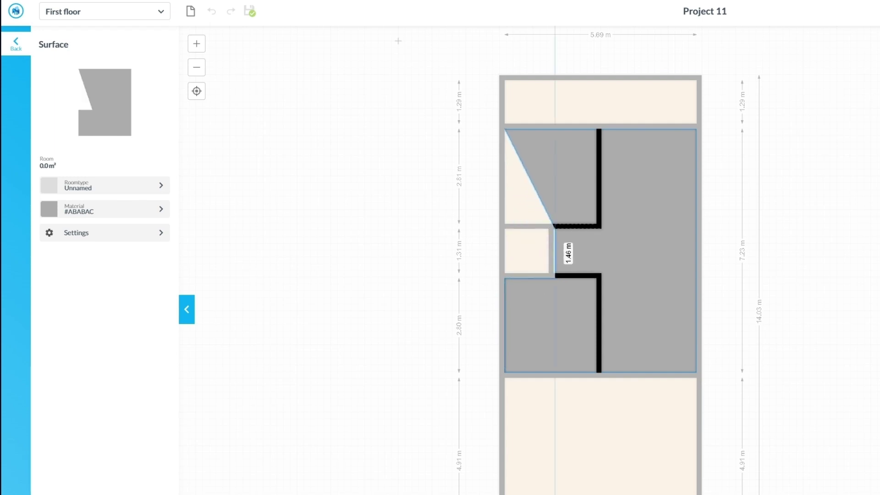
left_click(554, 224)
left_click(505, 224)
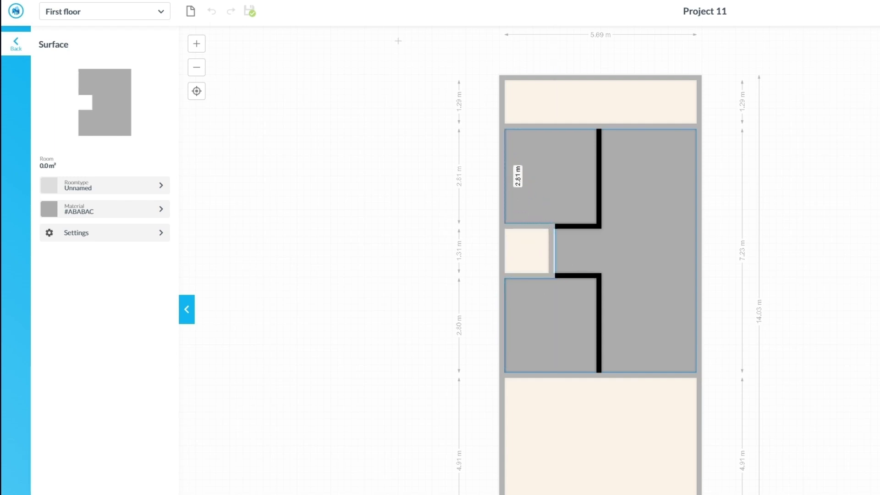
left_click(505, 129)
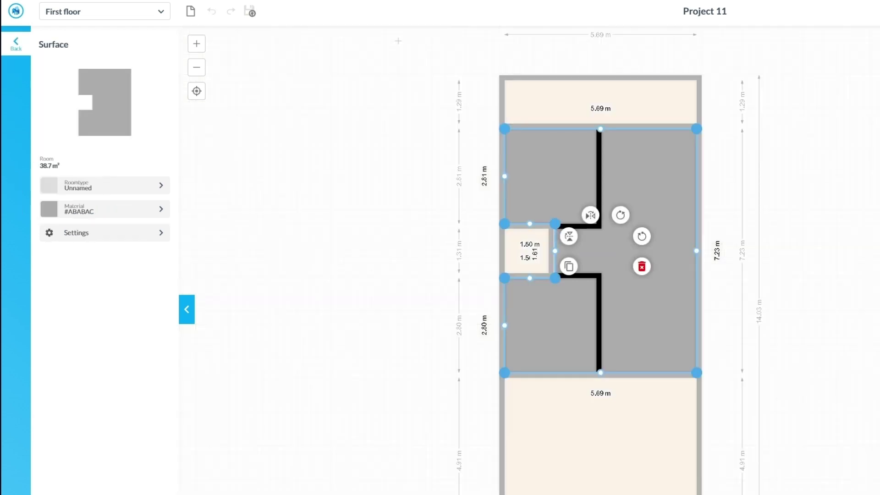
left_click_drag(555, 251, 553, 251)
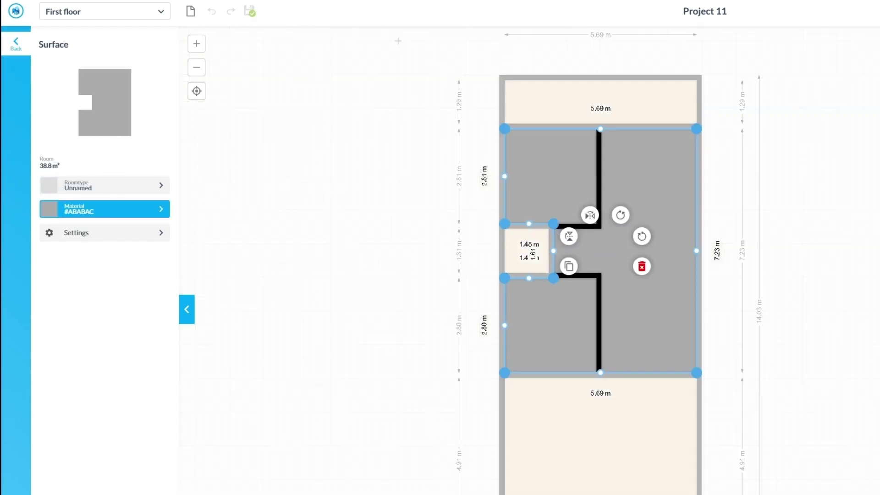
- Search the tile materials for "porcelanato" and apply the light PORCELANATO 60X60X1.44 MATE ANTIDESLIZANTE to the new middle surface
left_click(105, 209)
left_click(105, 230)
left_click(138, 67)
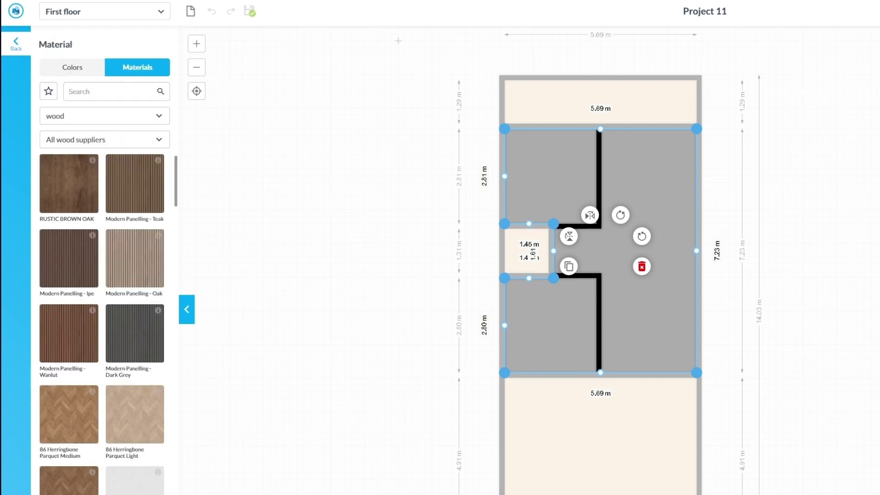
left_click(105, 116)
left_click(69, 162)
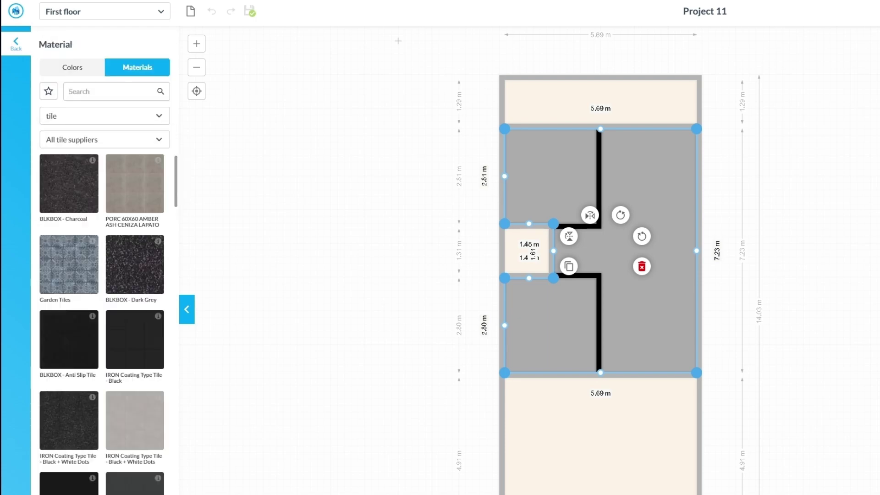
type("porce")
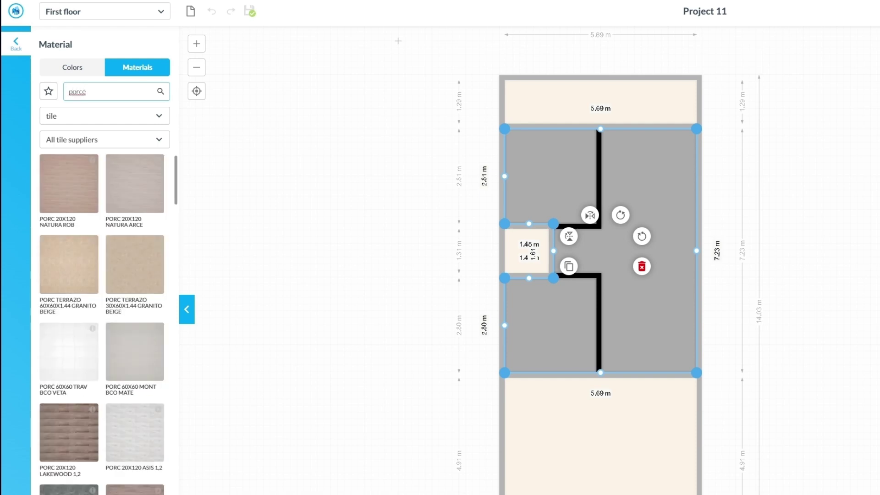
type("lanato")
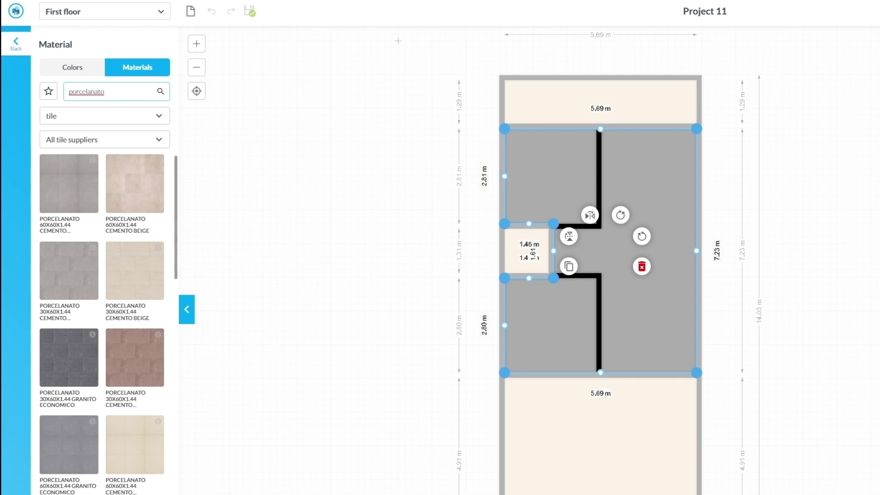
scroll(76, 433, "down", 10)
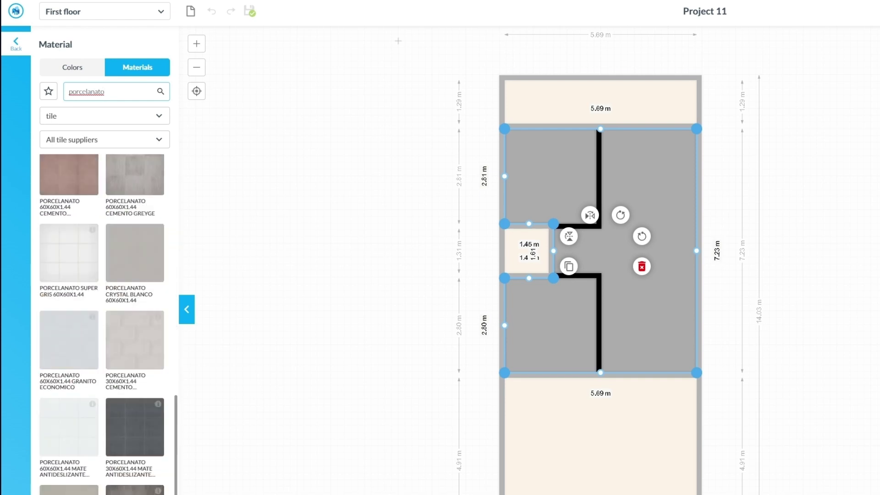
left_click(69, 426)
key("Escape")
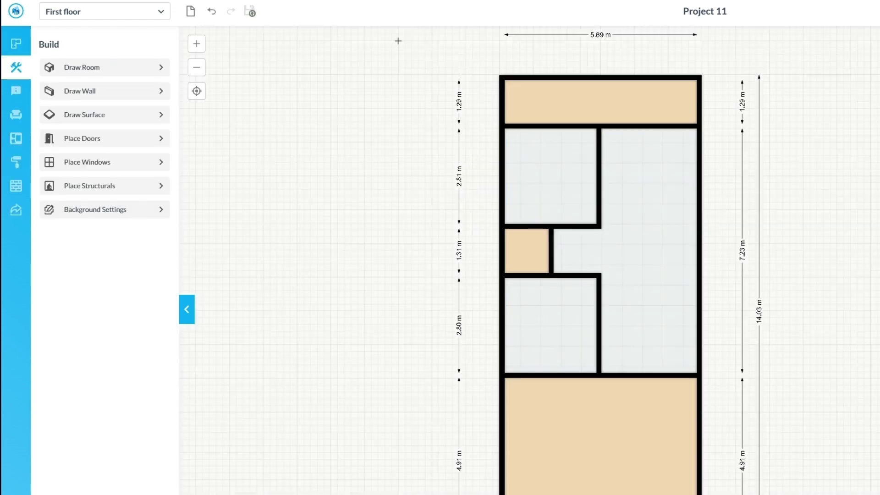
- Draw a rectangular floor surface about 2.89 by 1.65 m in the large room, directly below the tall room
left_click(102, 115)
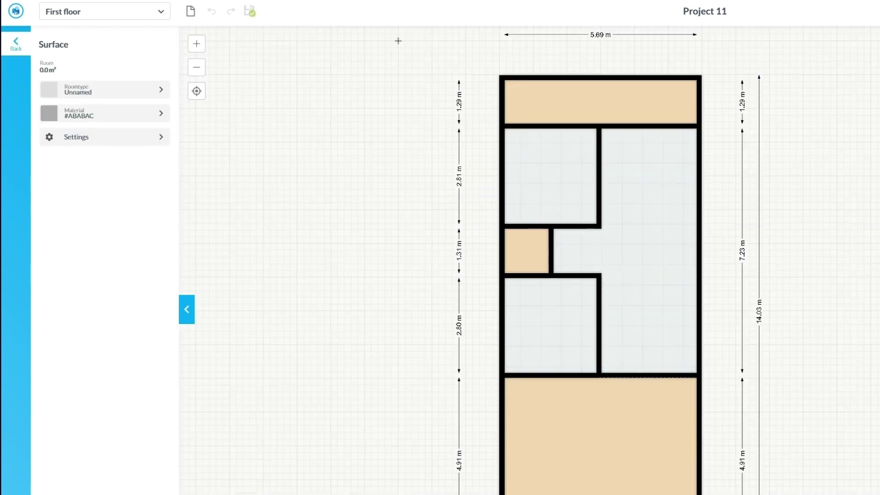
left_click(599, 378)
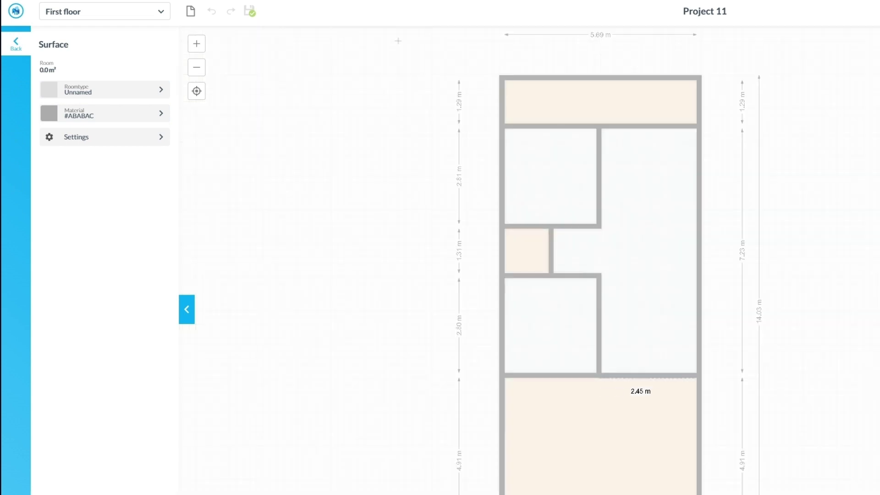
left_click(697, 378)
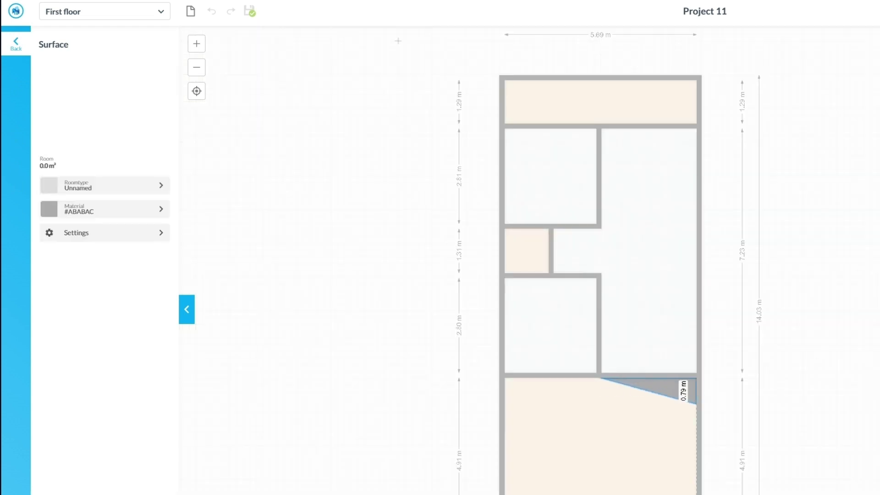
left_click(696, 433)
left_click(599, 433)
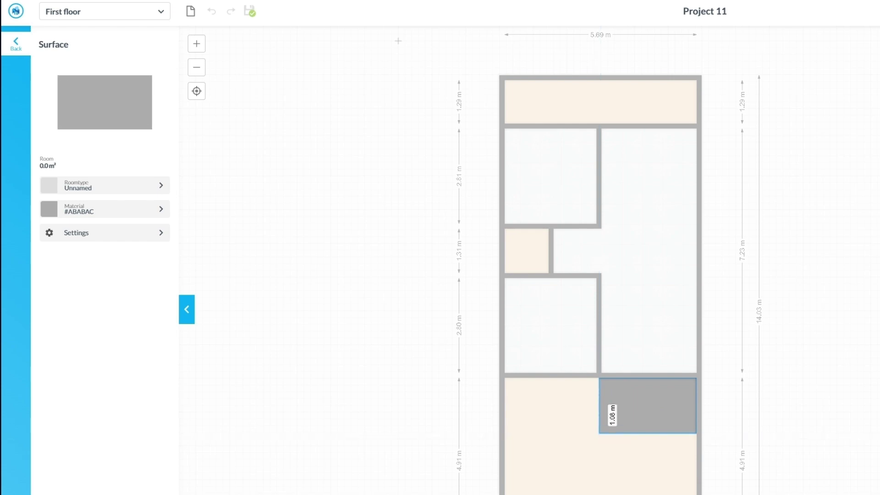
left_click(600, 378)
- Search the tile materials for "porcelanato" again and give the small rectangular surface the same light tile as the middle rooms
left_click(648, 405)
left_click(105, 209)
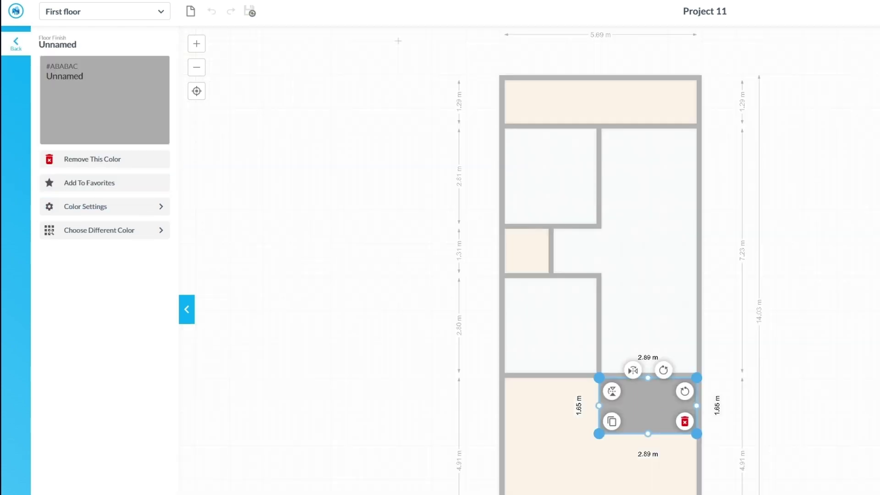
left_click(98, 229)
left_click(138, 67)
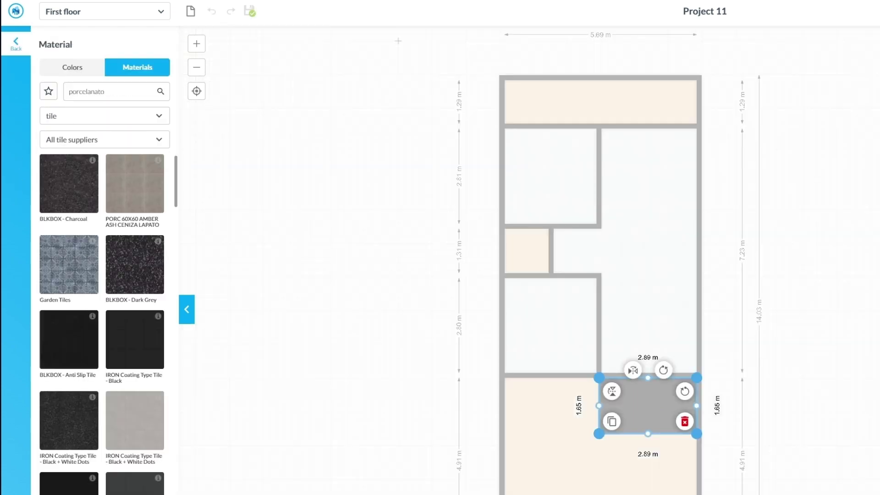
left_click(116, 92)
scroll(101, 312, "down", 10)
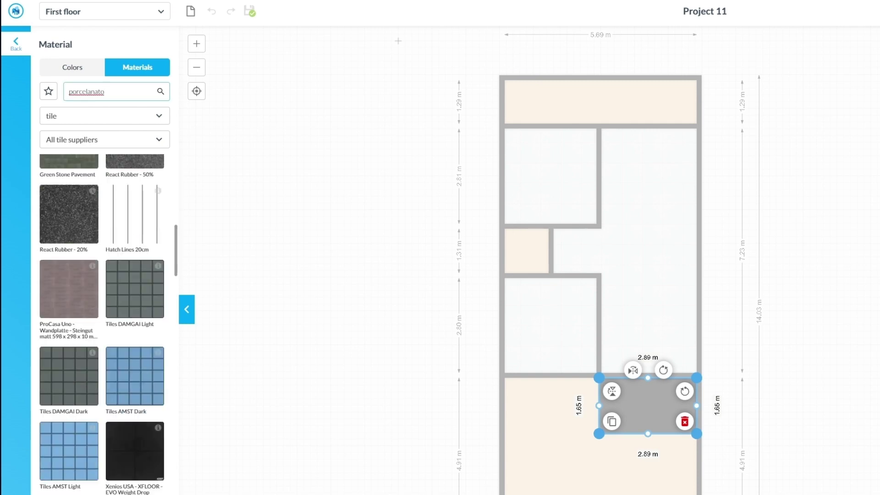
scroll(102, 312, "up", 4)
key("ctrl+a")
key("ctrl+c")
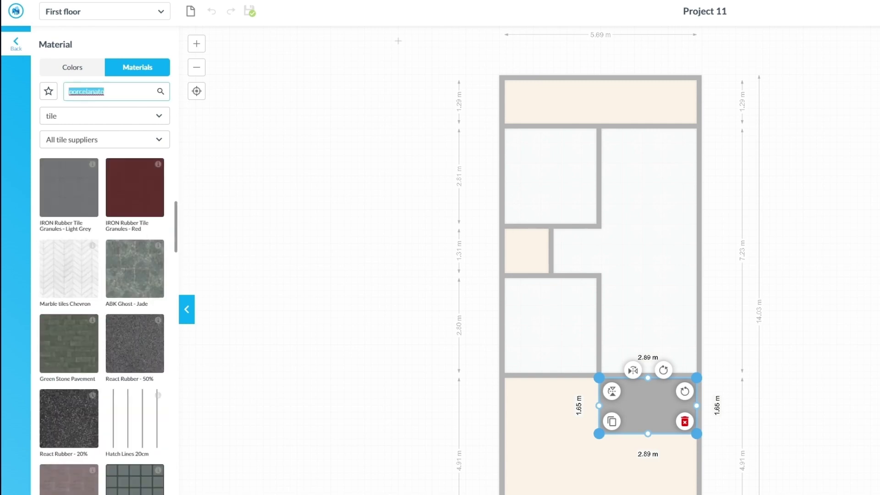
key("BackSpace")
key("ctrl+v")
scroll(105, 320, "down", 13)
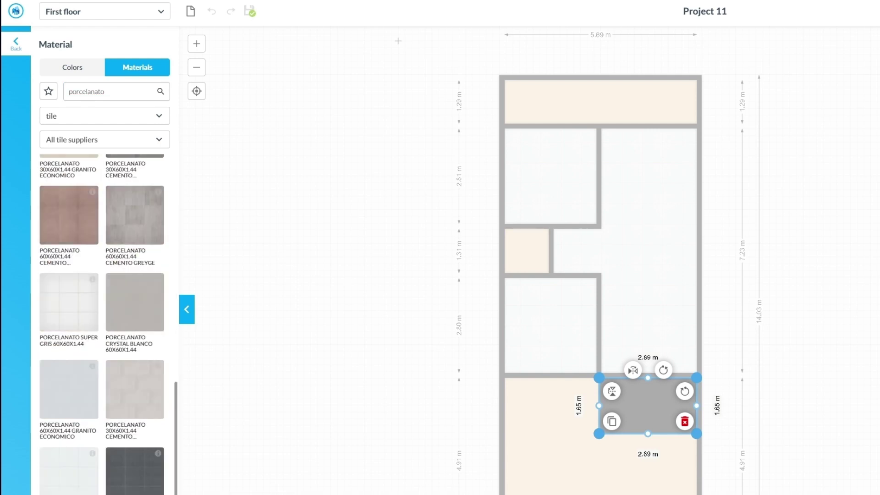
left_click(69, 302)
key("Escape")
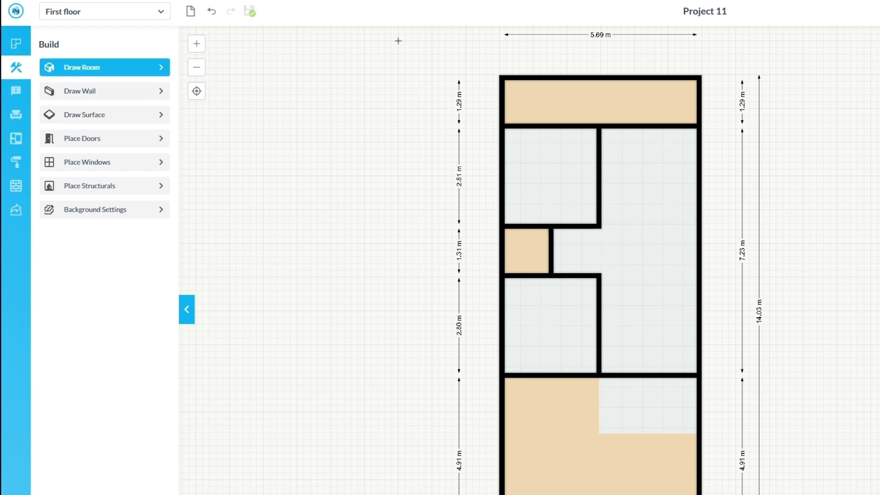
- Draw a rectangular floor surface over the left half of the large lower room, beside the small tiled surface
left_click(105, 114)
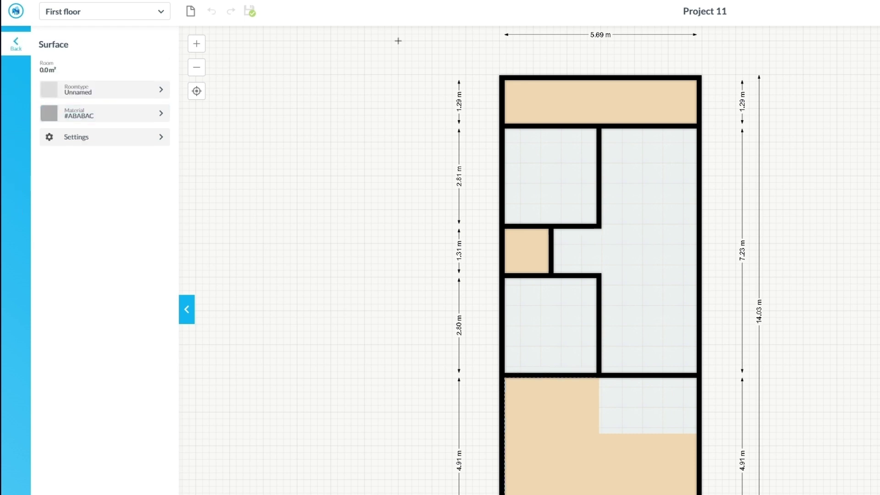
left_click(505, 378)
left_click(599, 378)
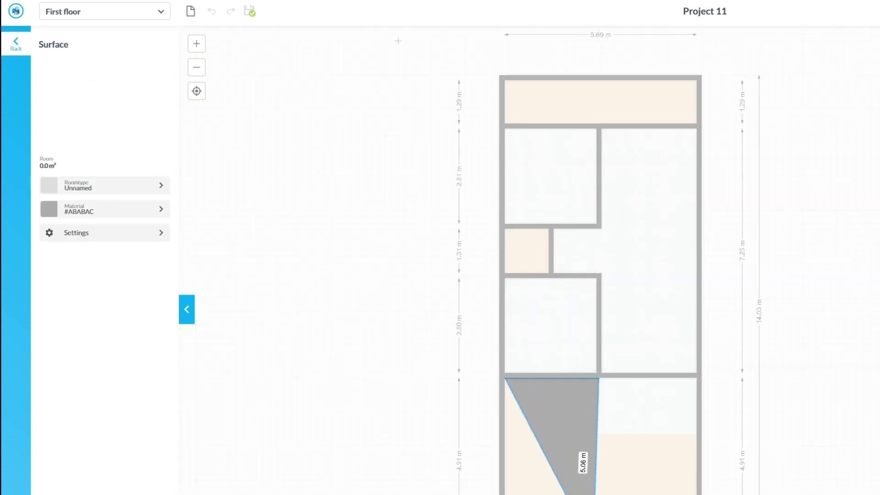
left_click(599, 494)
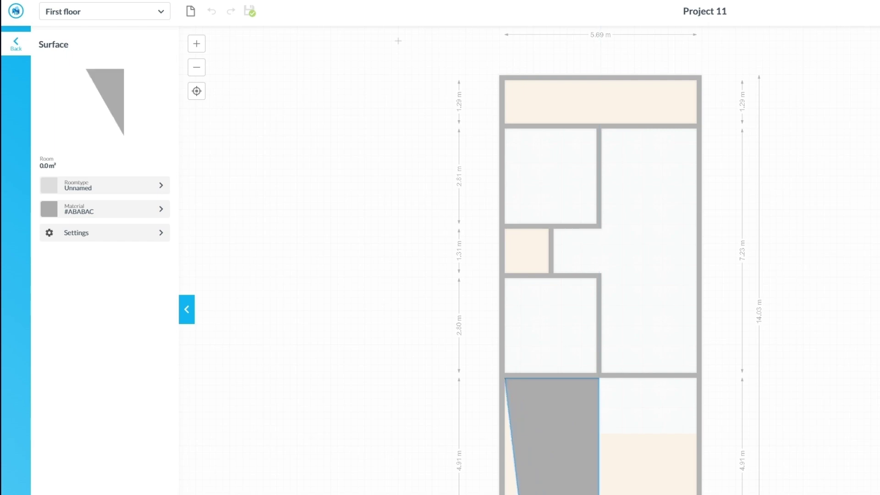
left_click(505, 494)
left_click(505, 378)
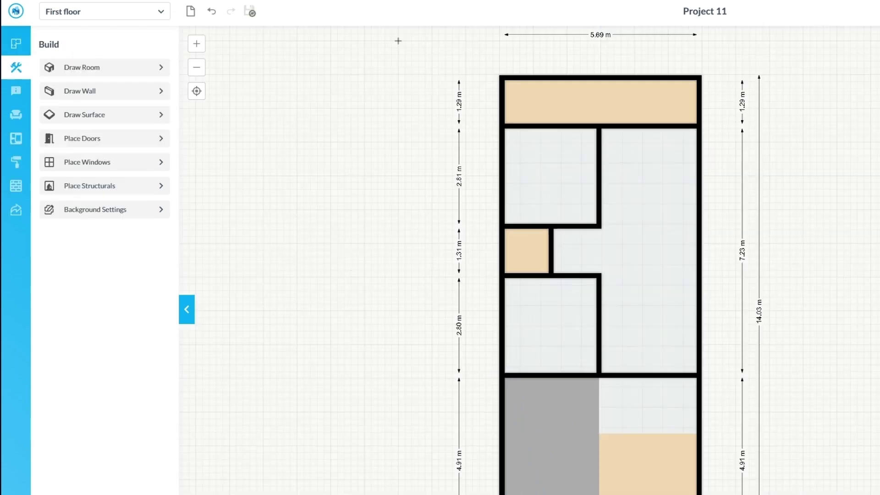
- Open the material choices for the grey surface over the left half of the large lower room and search the tile materials for "home made"
left_click(552, 430)
left_click(104, 209)
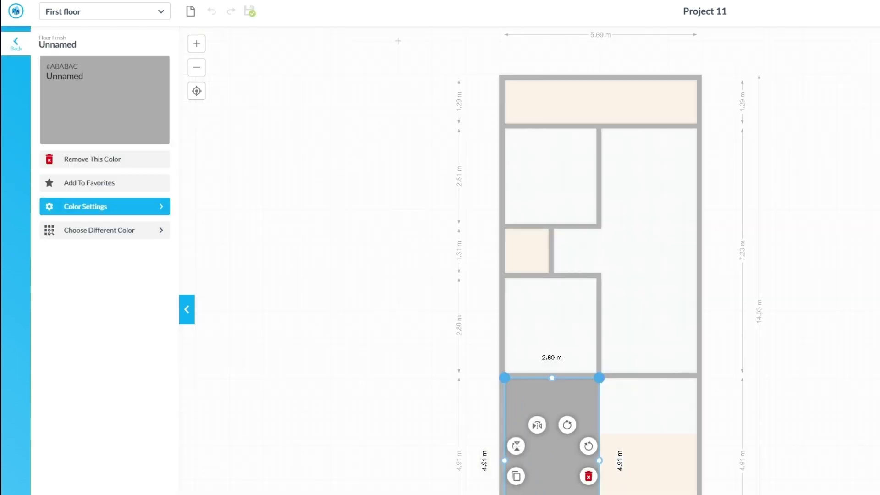
left_click(104, 229)
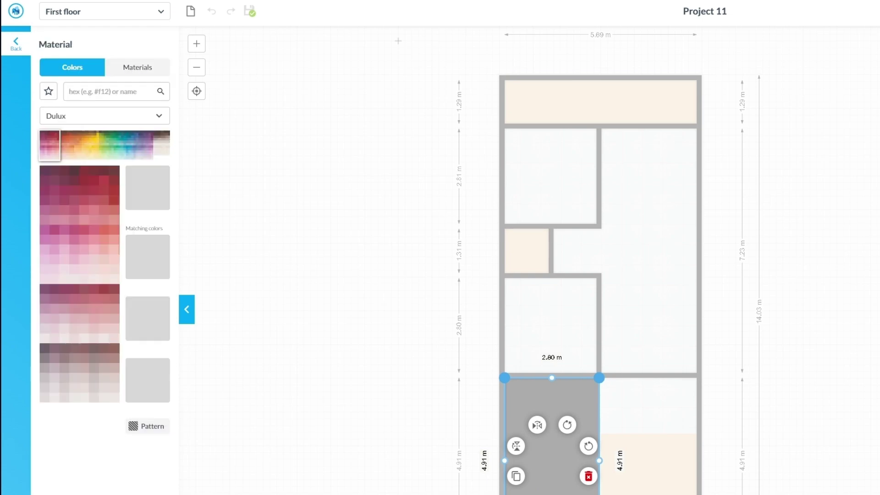
left_click(137, 68)
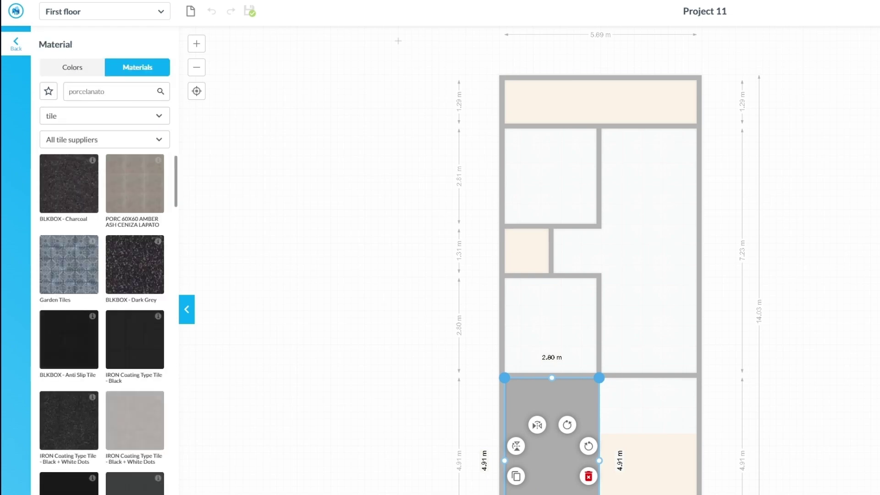
double_click(91, 92)
type("home made")
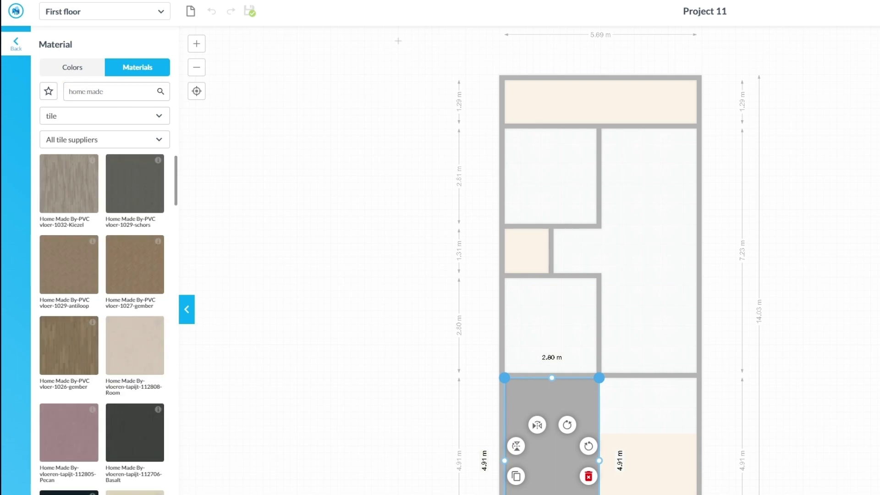
- Browse the Home Made By materials and apply a dark grey-brown wood plank finish to the left-half surface
scroll(102, 321, "down", 15)
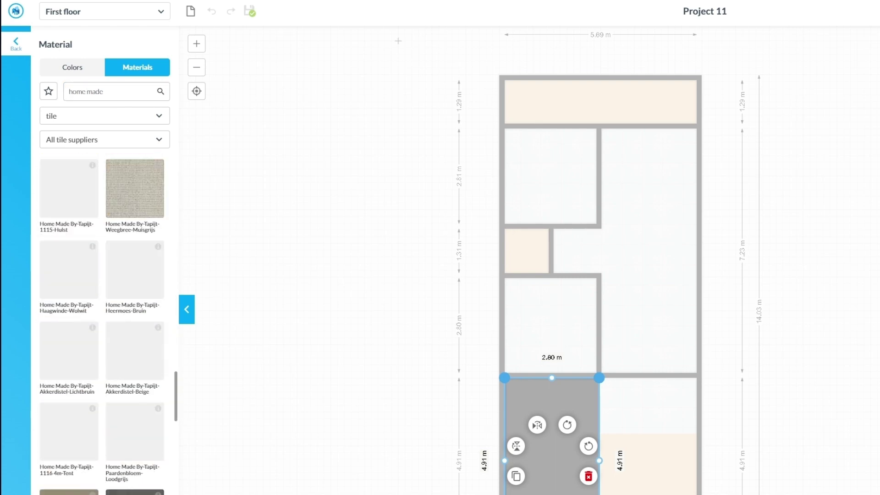
scroll(102, 321, "down", 18)
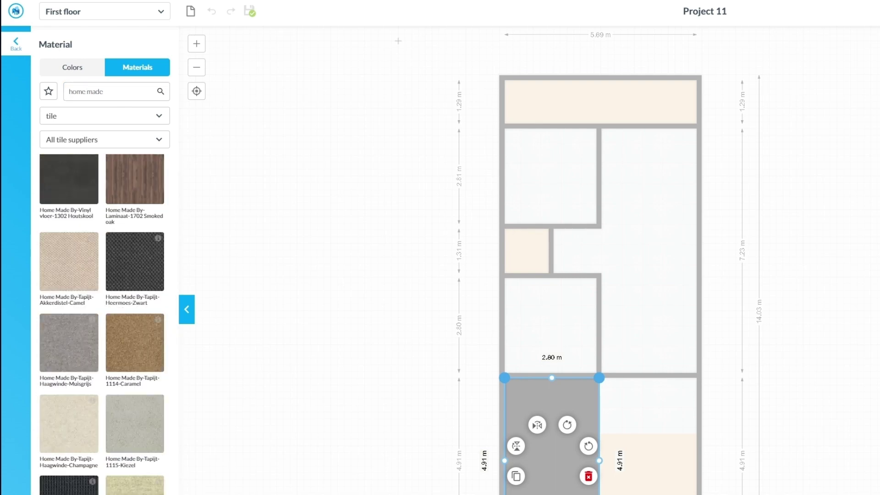
scroll(102, 321, "down", 15)
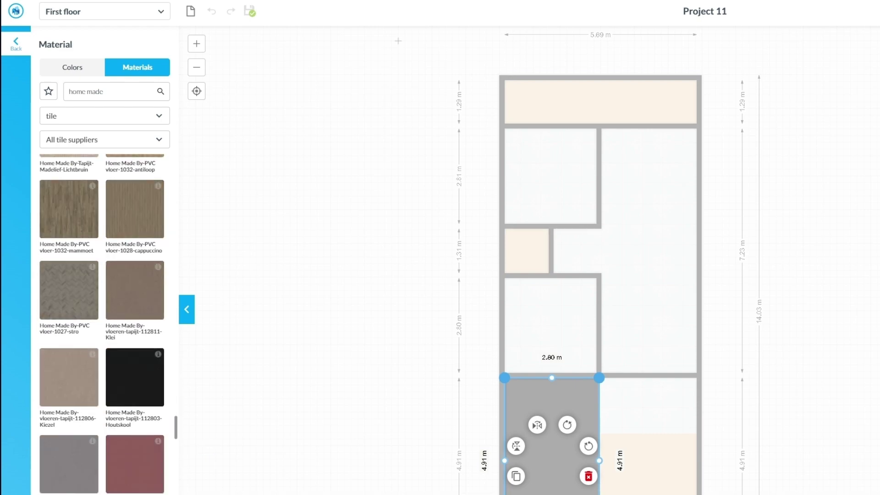
scroll(101, 321, "down", 15)
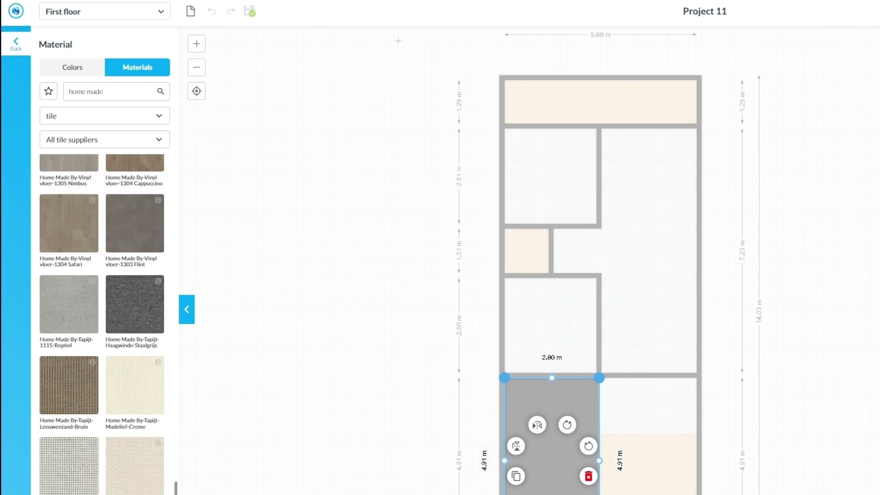
scroll(102, 321, "down", 15)
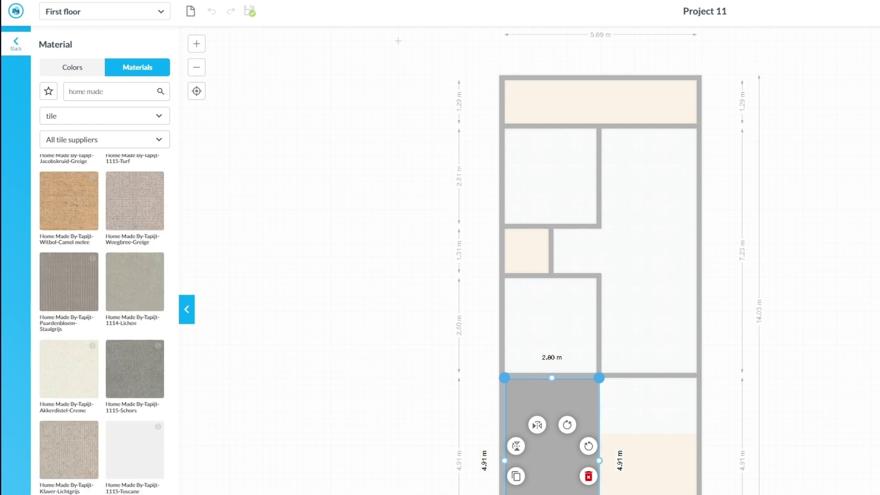
scroll(101, 321, "down", 10)
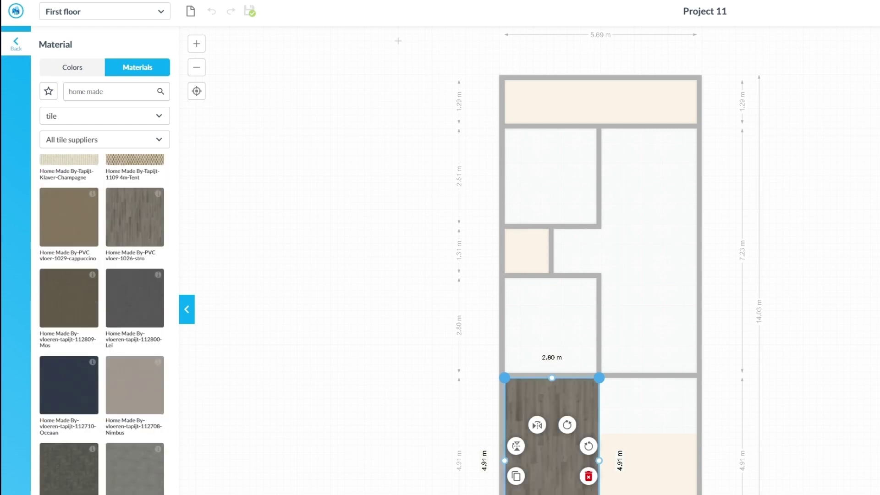
left_click(399, 41)
- Draw a rectangular floor surface about 1.30 by 1.31 m covering the small room between the two middle rooms
left_click(648, 464)
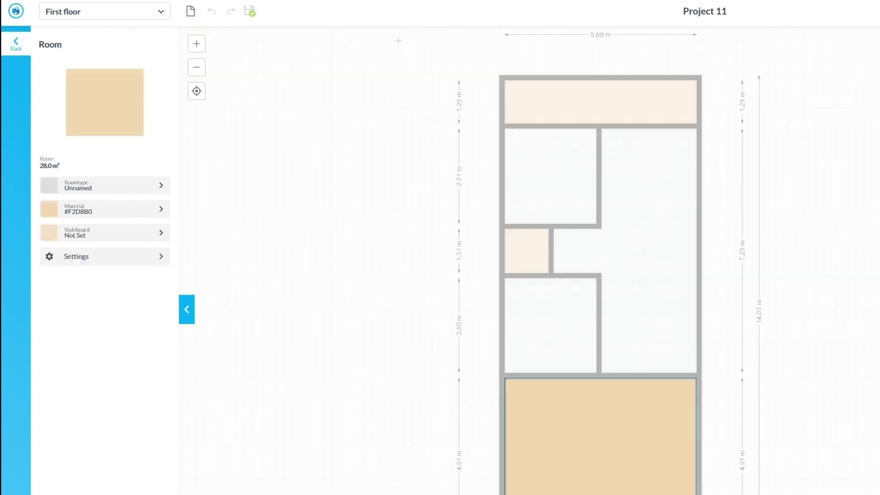
left_click(398, 41)
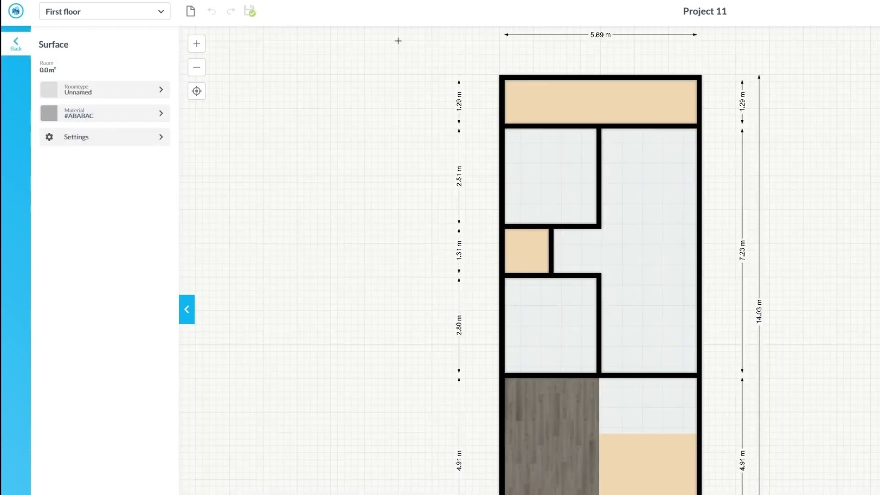
left_click(16, 44)
left_click(85, 114)
left_click(505, 228)
left_click(549, 228)
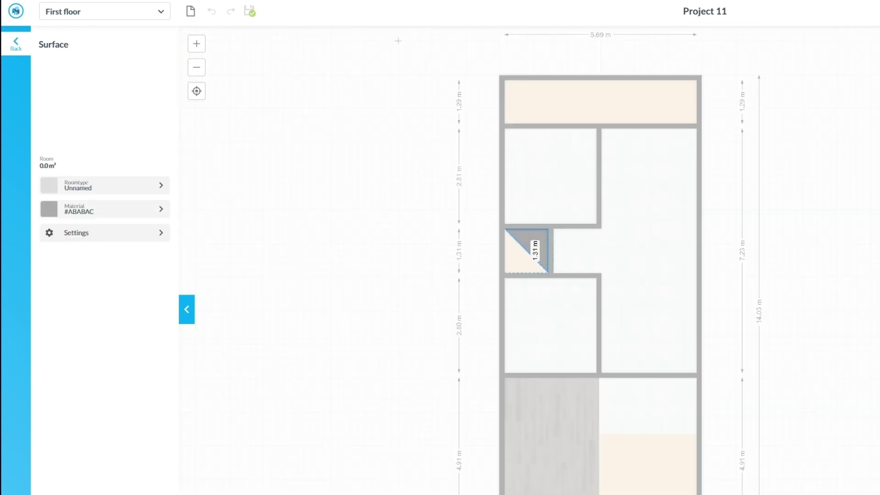
left_click(548, 273)
left_click(505, 273)
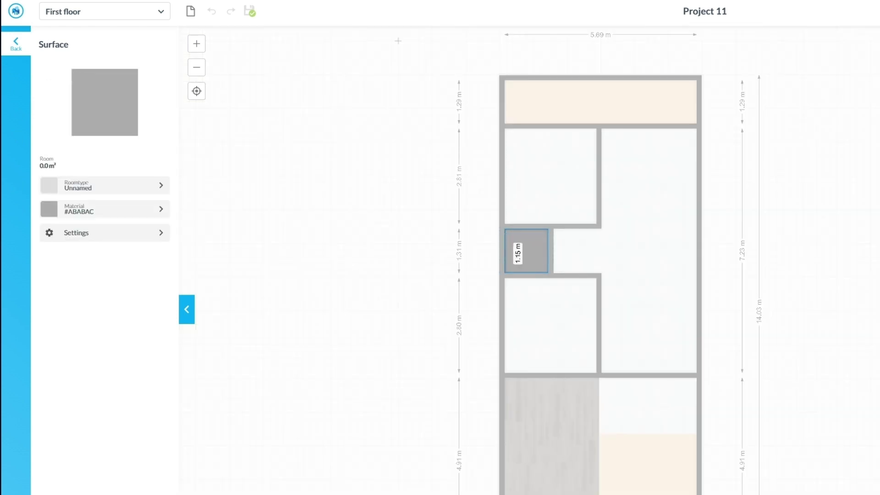
left_click(505, 229)
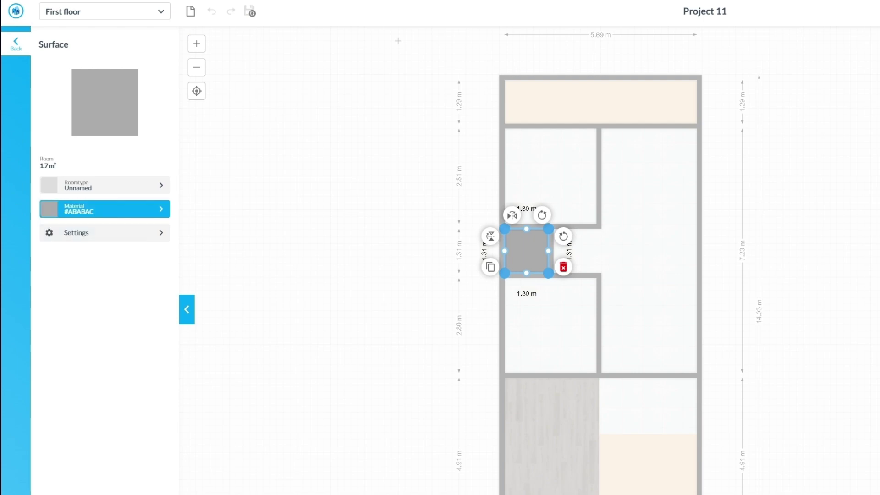
- Search the tile materials for "bathroom" and apply the blue mosaic tile to the small room's surface
left_click(104, 209)
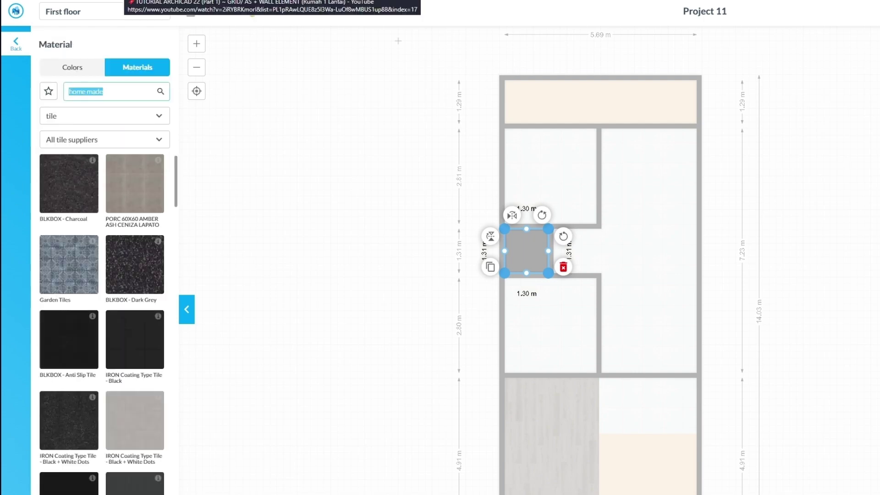
type("bathr")
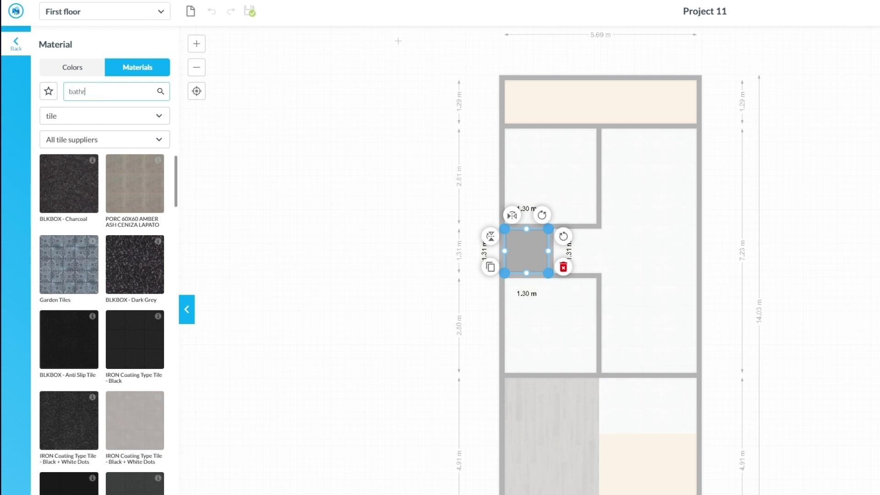
type("oom")
left_click(69, 183)
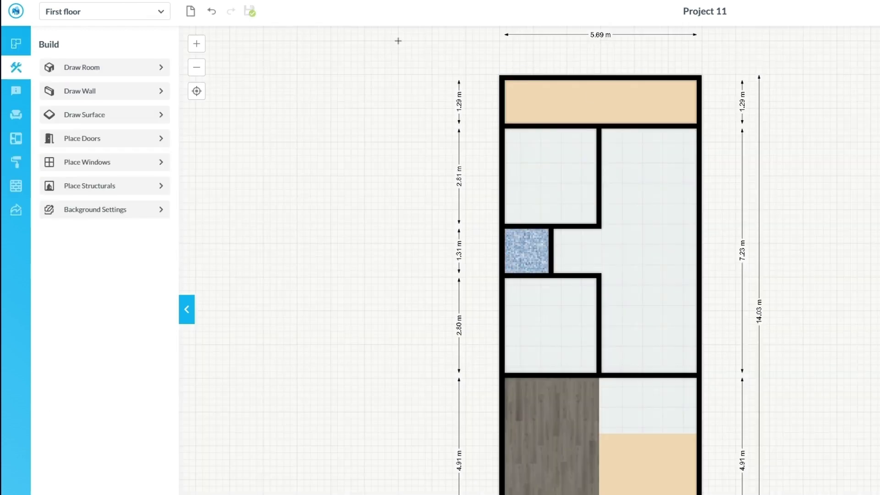
- Browse the outdoor materials and give the large lower room's own floor a green grass-like finish
left_click(647, 464)
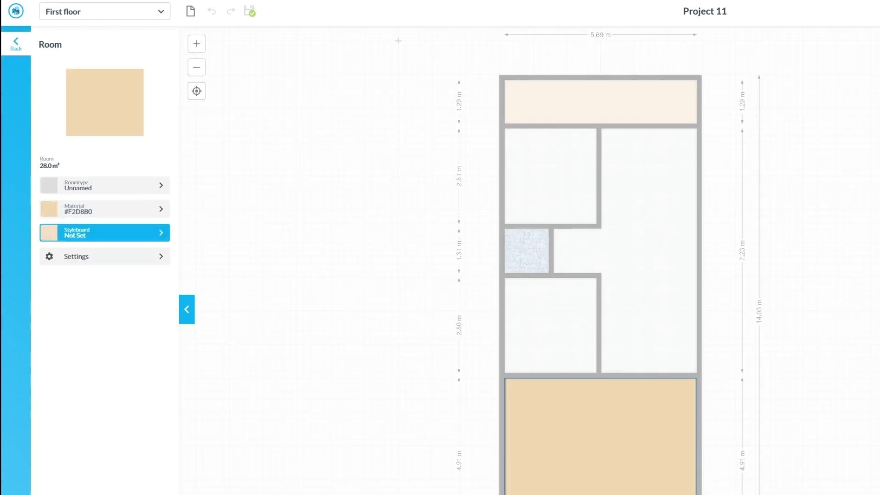
left_click(104, 233)
left_click(16, 44)
left_click(104, 209)
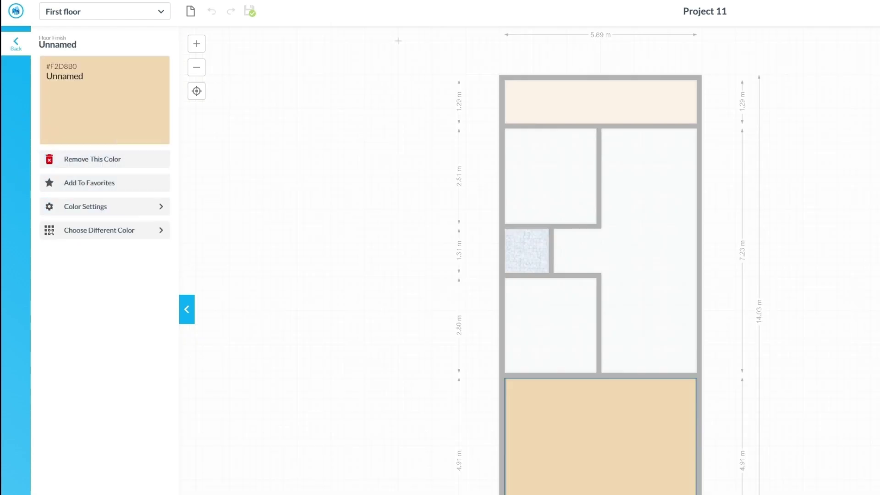
left_click(99, 230)
left_click(138, 66)
left_click(104, 115)
left_click(73, 183)
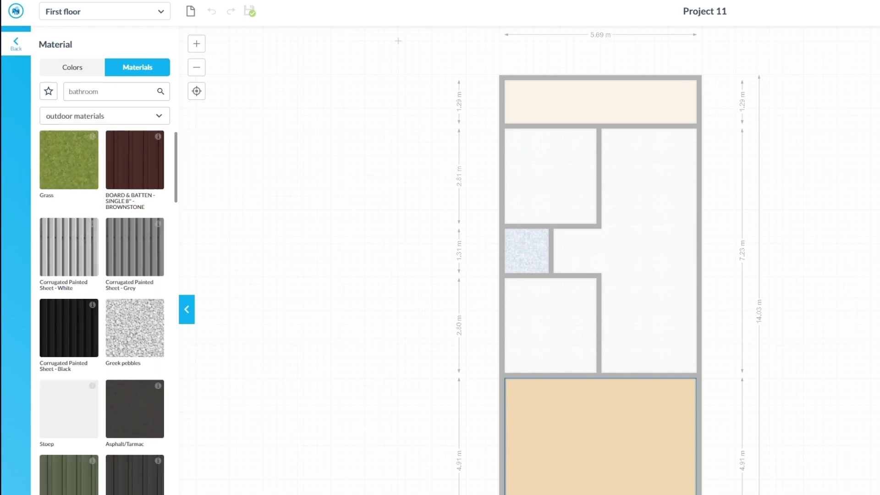
scroll(102, 312, "down", 15)
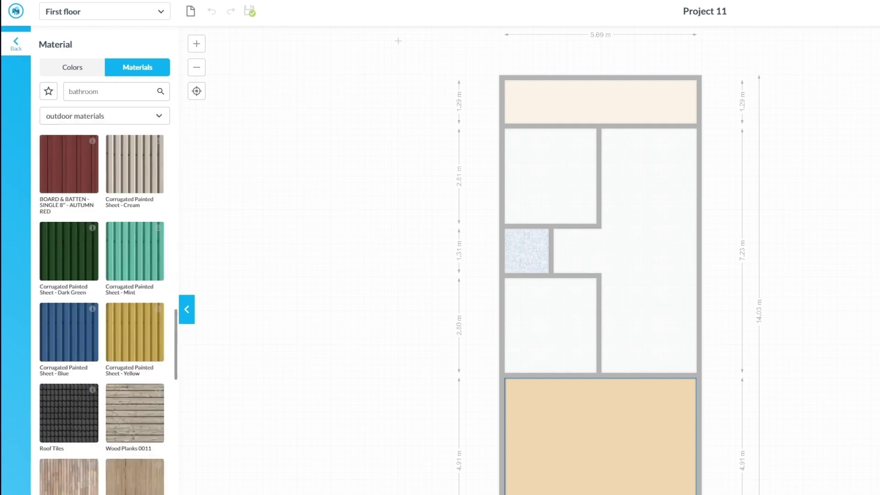
scroll(102, 311, "up", 15)
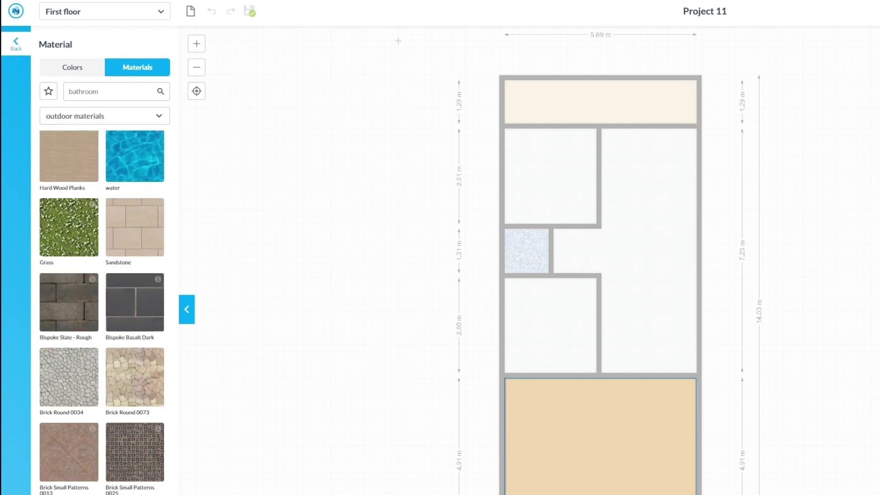
scroll(102, 312, "down", 4)
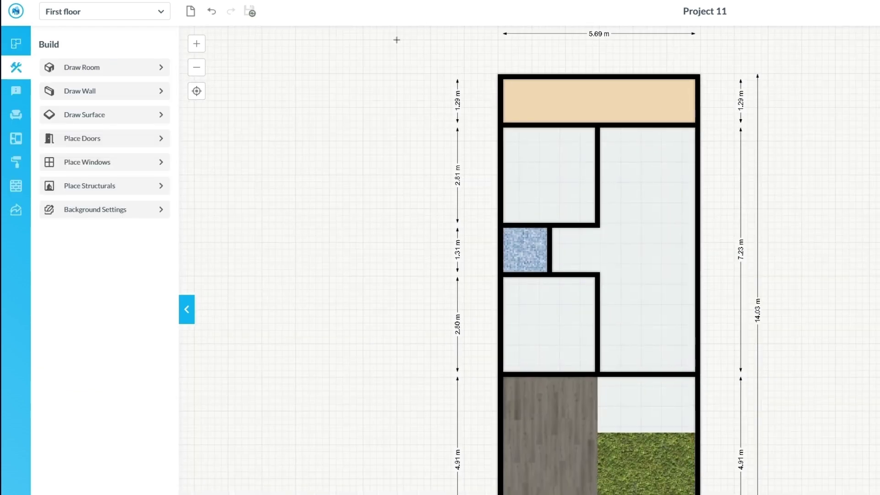
- Give the wide, narrow room at the top of the plan the same green outdoor material as the lower room's floor
left_click(599, 101)
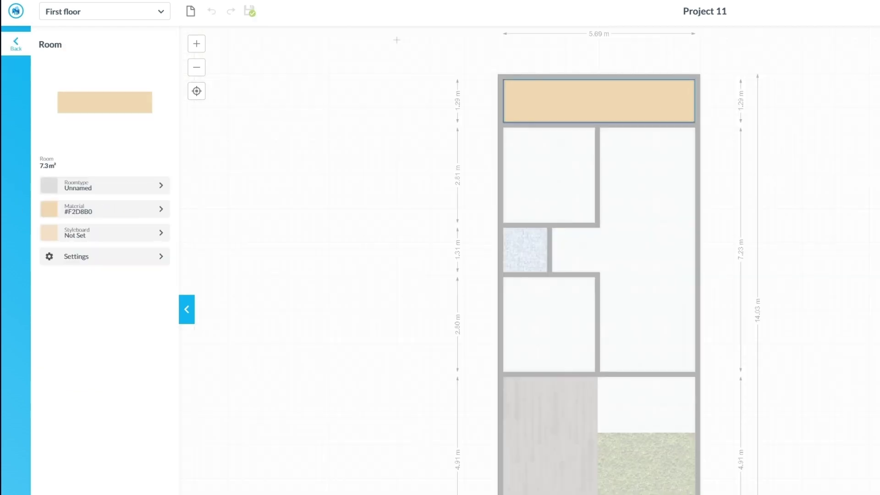
left_click(105, 209)
left_click(104, 230)
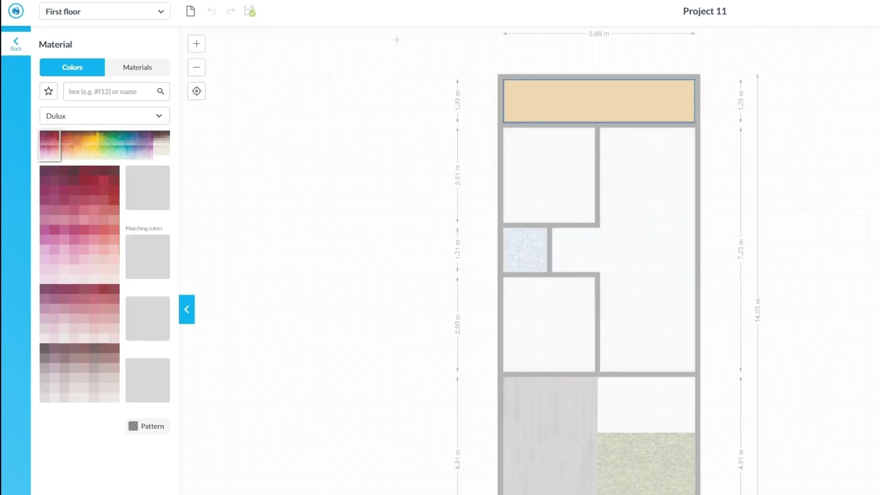
left_click(137, 67)
scroll(102, 312, "down", 20)
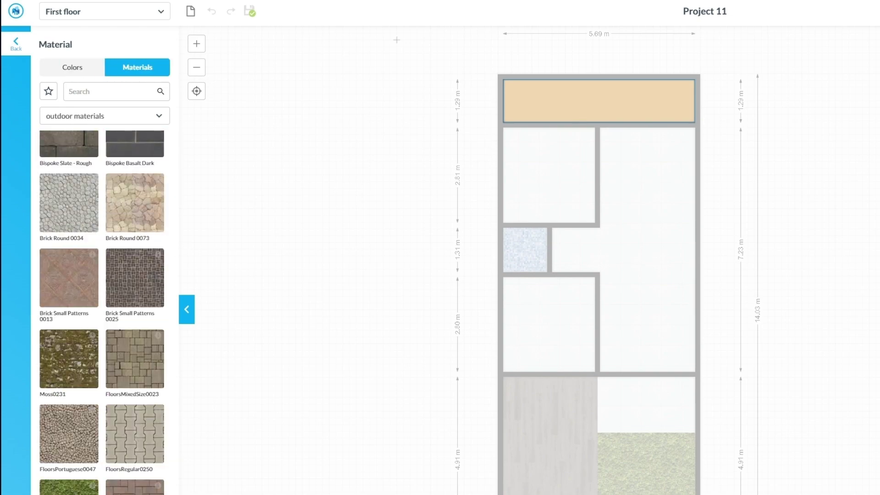
left_click(69, 358)
key("Escape")
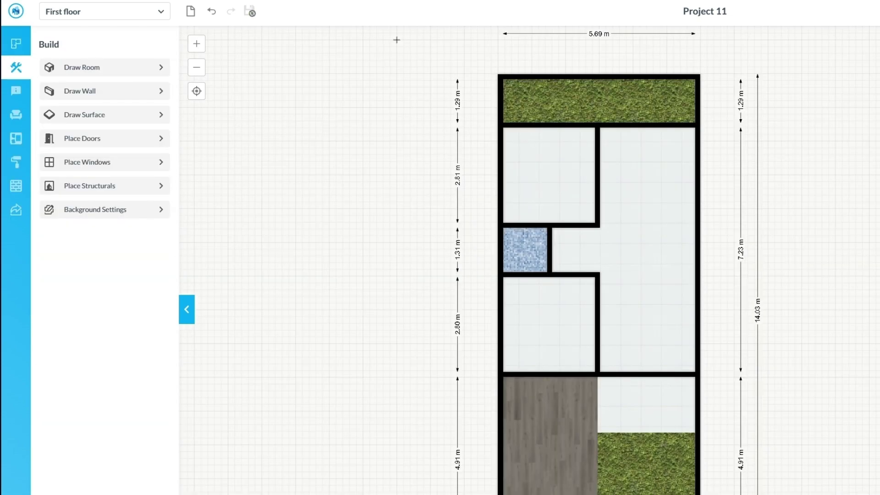
- Place a standard door at the left end of the wall below the tall room and flip it to swing into that room
scroll(344, 27, "up", 2)
left_click_drag(397, 40, 360, 14)
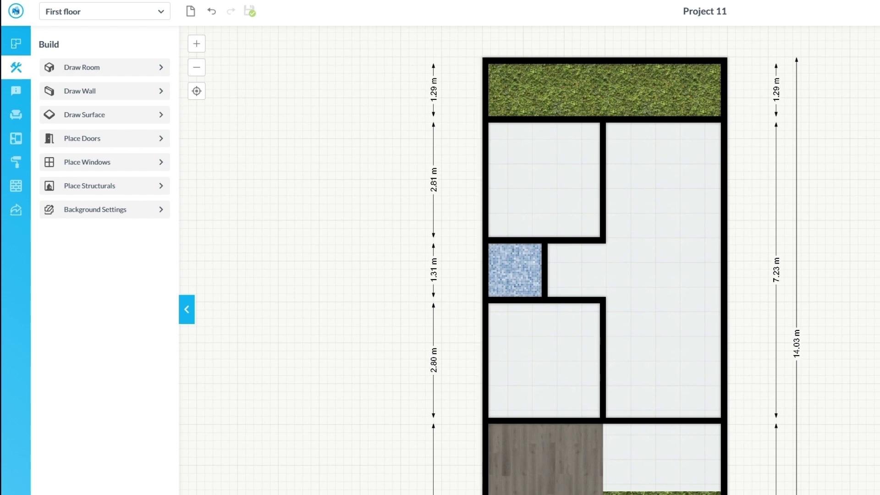
left_click(104, 138)
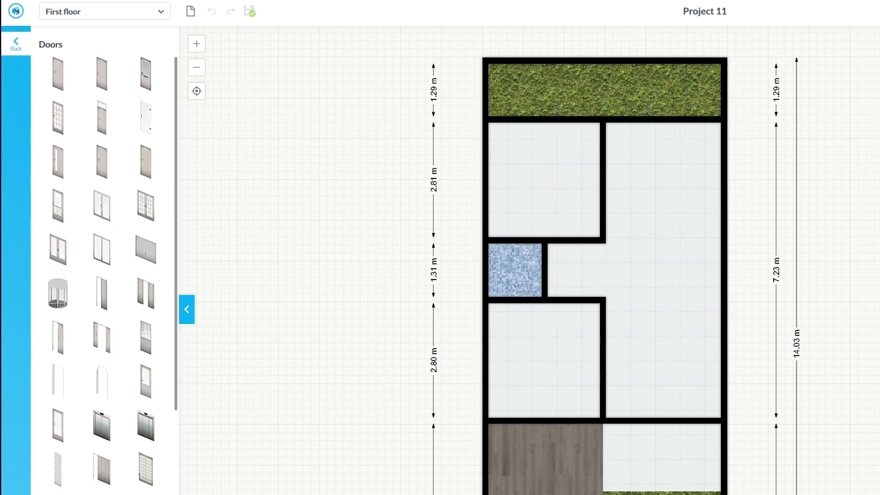
left_click_drag(58, 74, 624, 421)
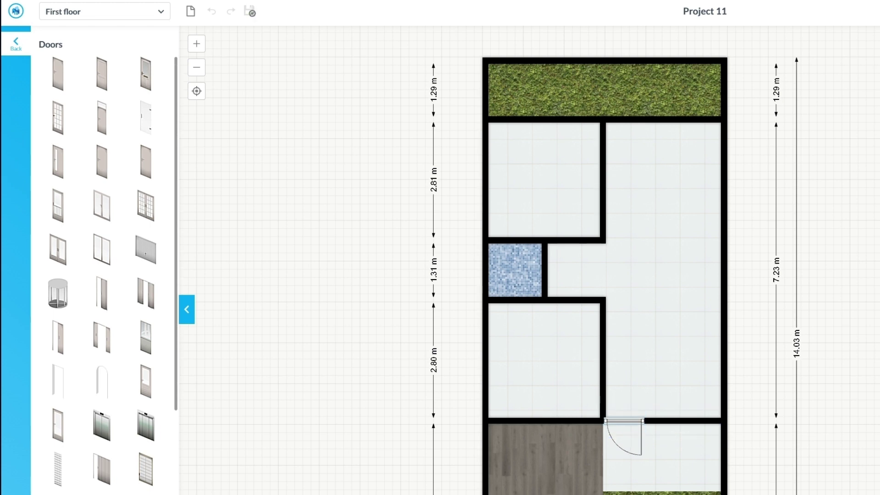
scroll(616, 421, "up", 1)
left_click(617, 421)
left_click(641, 384)
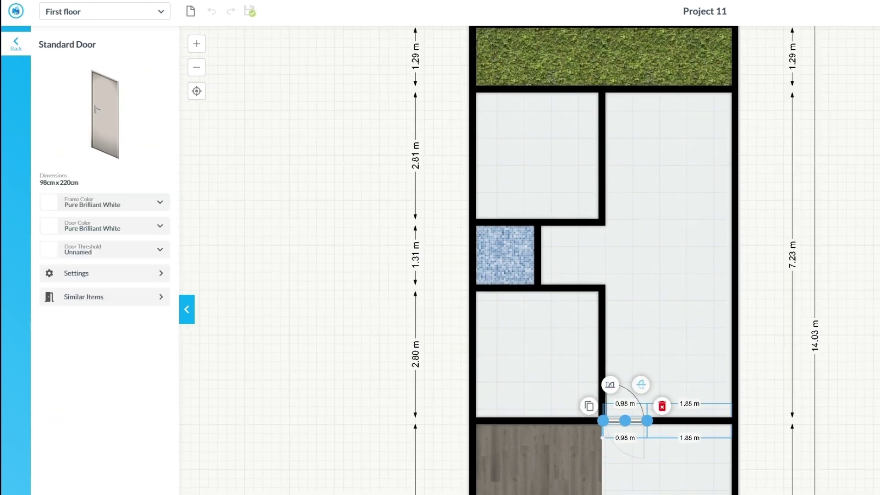
- Set the new door's width to 90 cm and open its height for editing
left_click(103, 273)
left_click(69, 114)
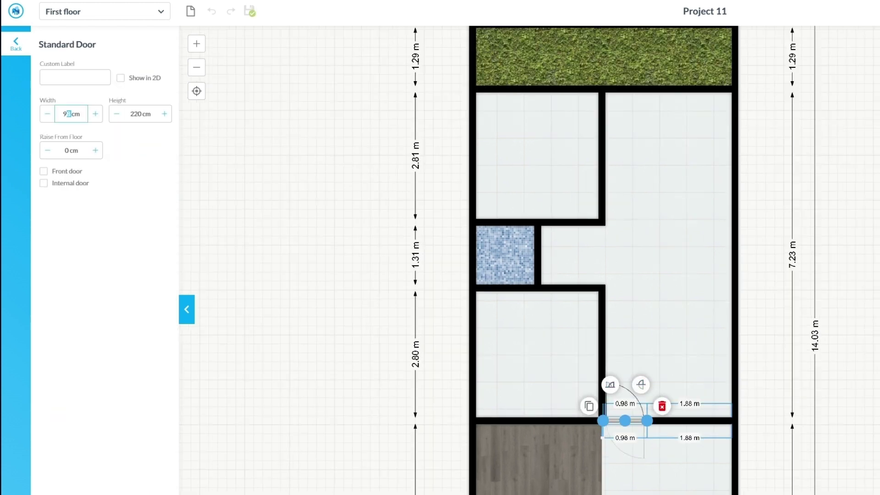
type("0")
left_click(135, 113)
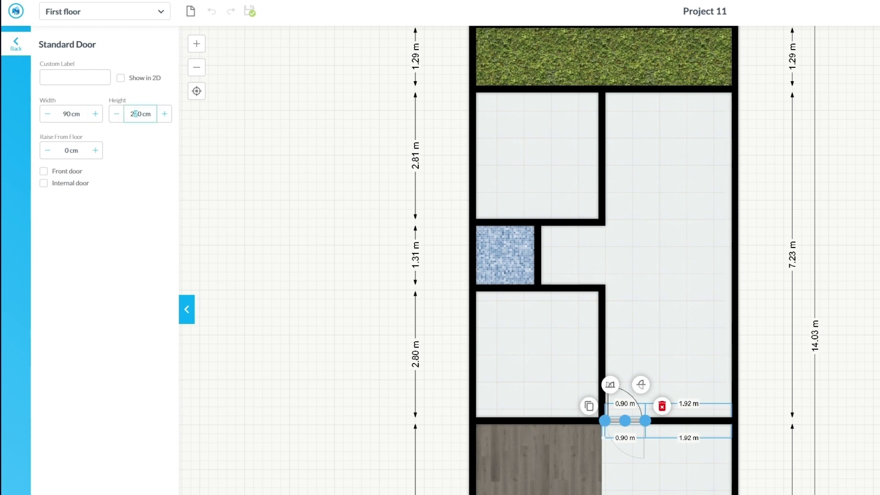
key("Escape")
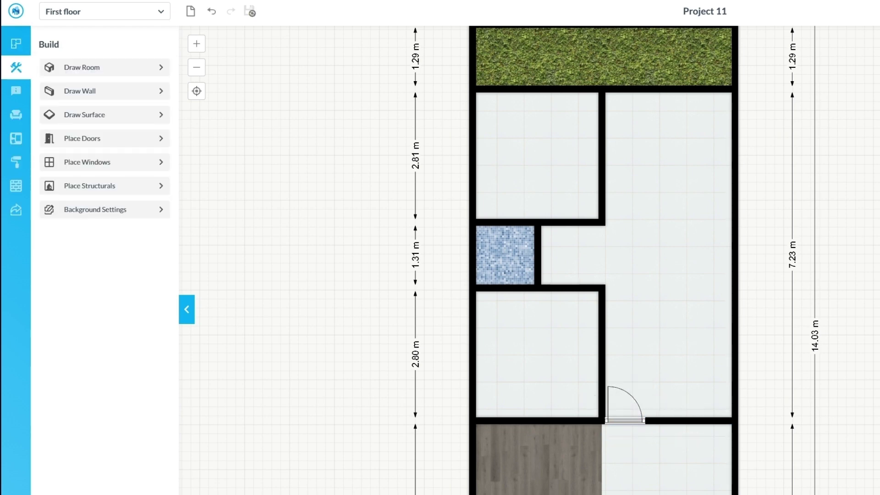
- Copy the 90 cm door into the upper wall of the lower-left room, near the wall's right end
left_click(625, 420)
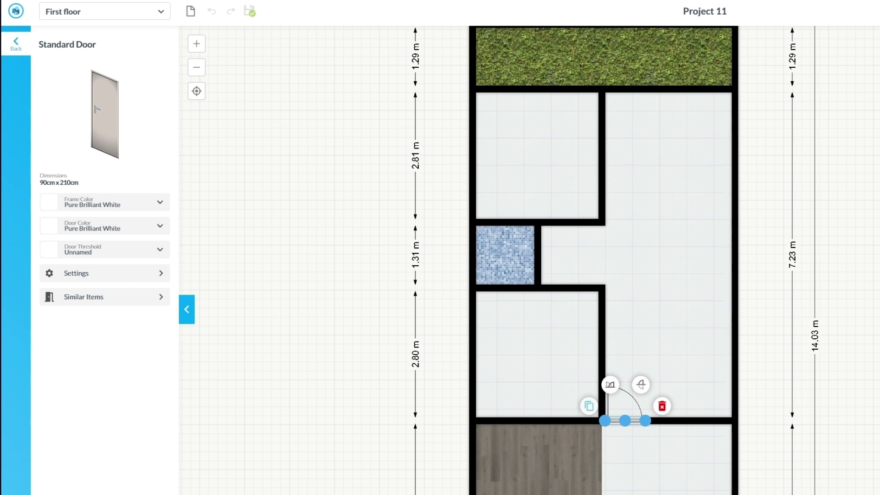
left_click(589, 406)
left_click(579, 289)
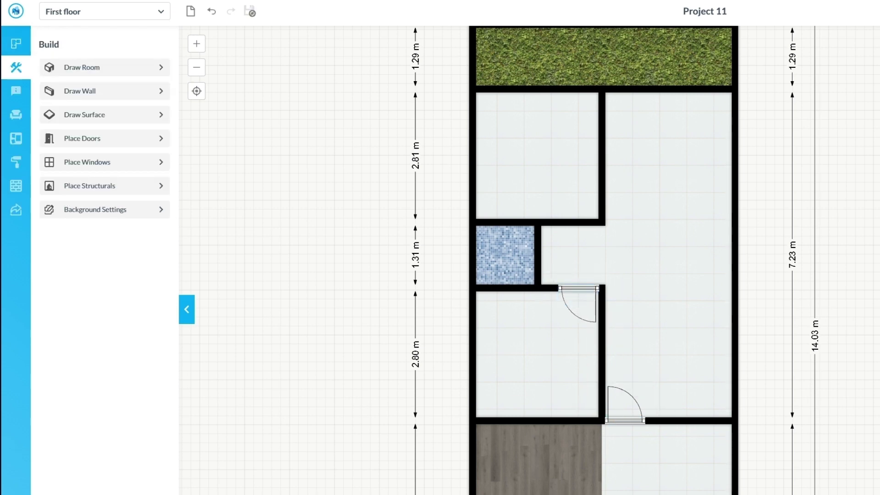
- Copy the lower-left room's door into the upper-left room's bottom wall and mirror it so it hinges on the right
left_click(579, 289)
left_click(544, 274)
left_click(579, 223)
left_click(579, 222)
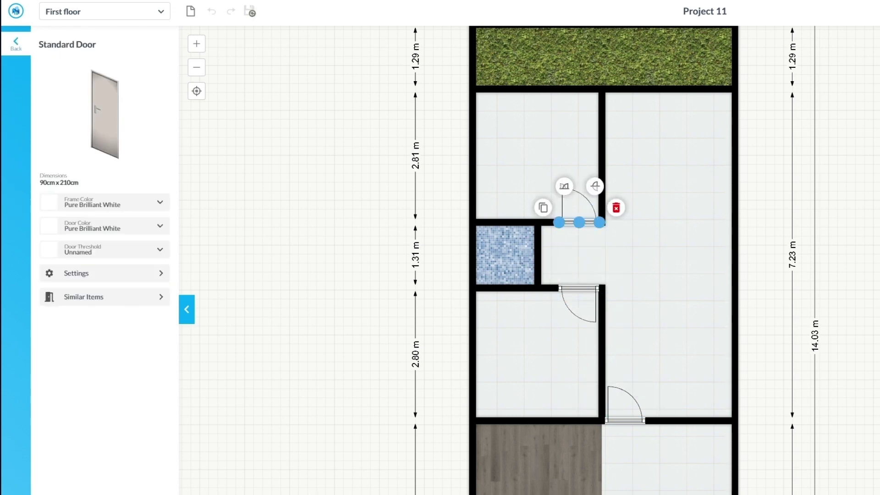
left_click(565, 186)
key("Escape")
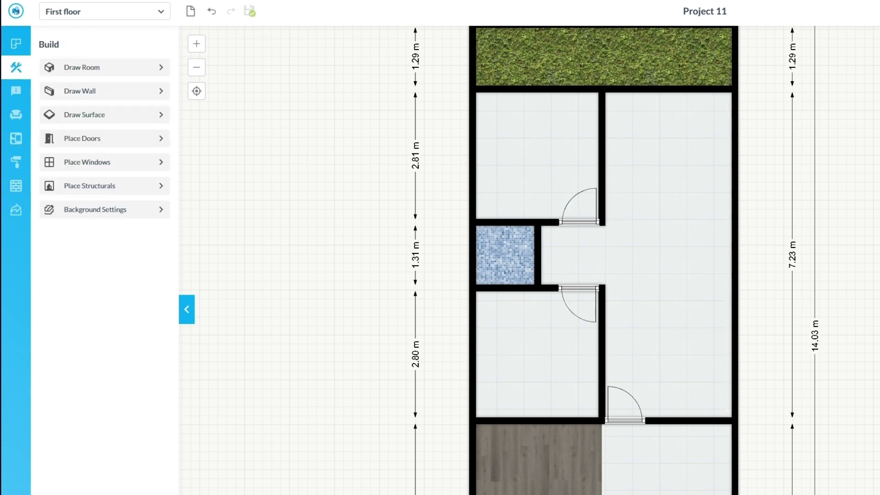
- Move the tall room's top wall down to about 2.65 m from the plan's top wall and extend the tiled floor up to the grass edge
scroll(857, 135, "down", 1)
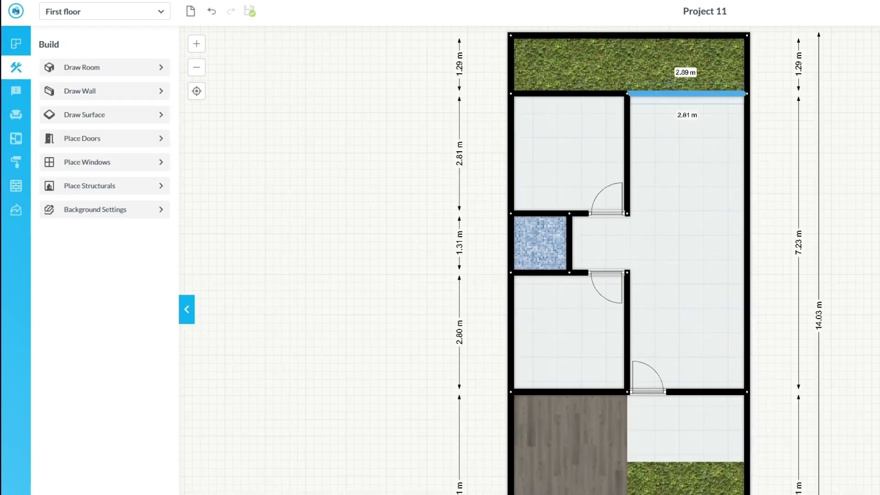
left_click_drag(678, 94, 678, 149)
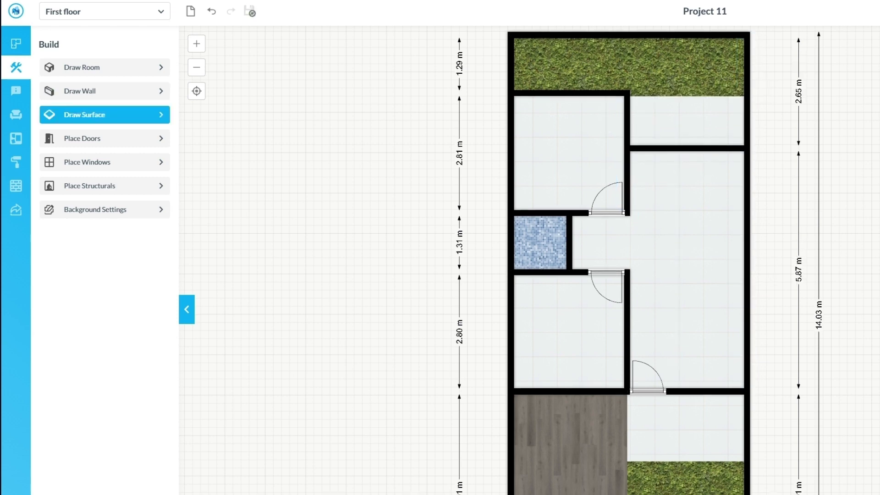
left_click(91, 114)
left_click(683, 121)
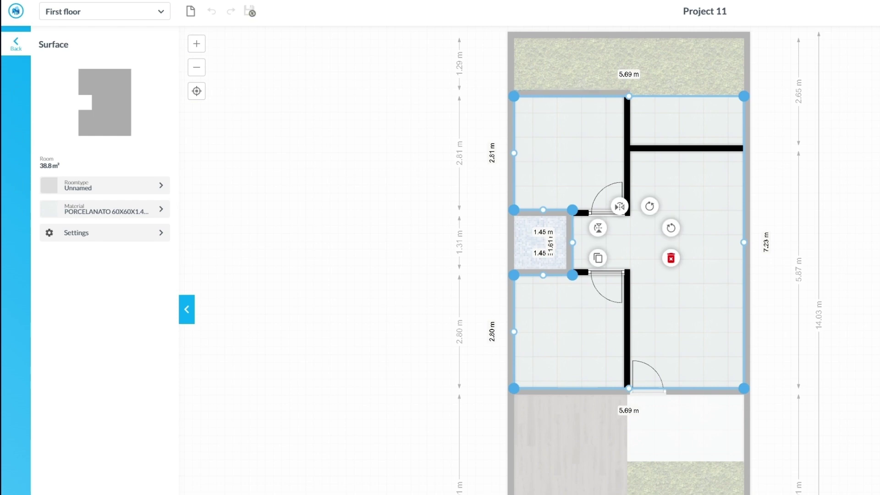
left_click_drag(683, 96, 683, 90)
key("Escape")
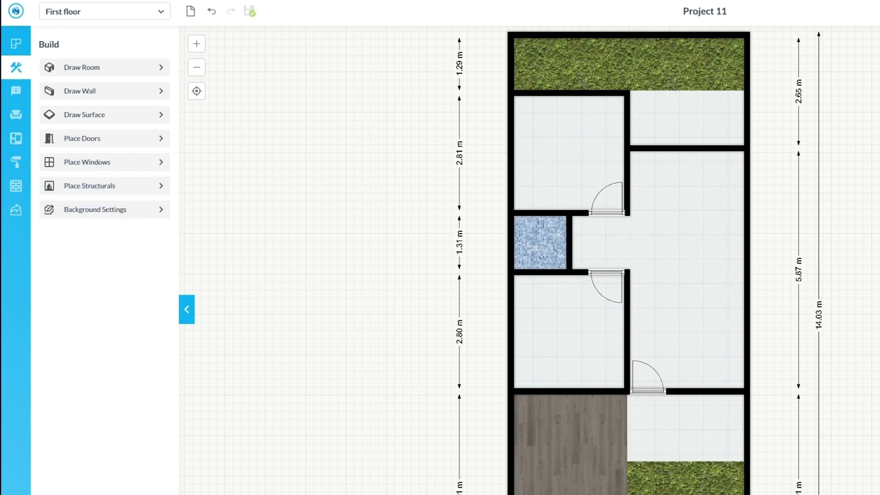
- Copy the door at the bottom of the tall room to the left end of its top wall
left_click(647, 391)
left_click(613, 376)
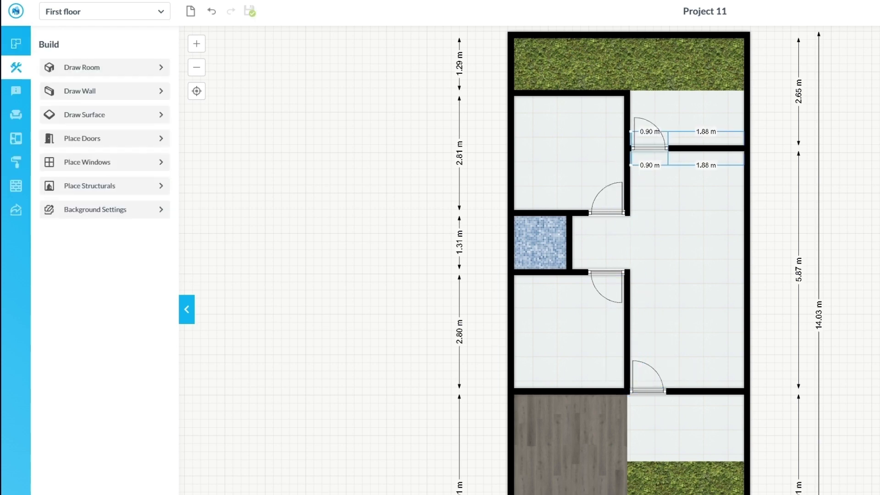
left_click(648, 148)
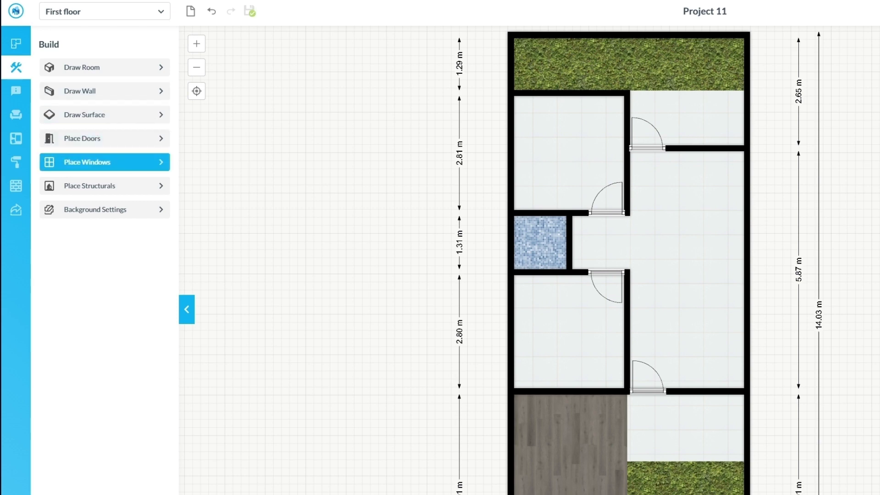
- Place a two-pane window in the lower-left room's bottom wall, 100 cm wide, 210 cm high and raised 0 cm from the floor
left_click(87, 161)
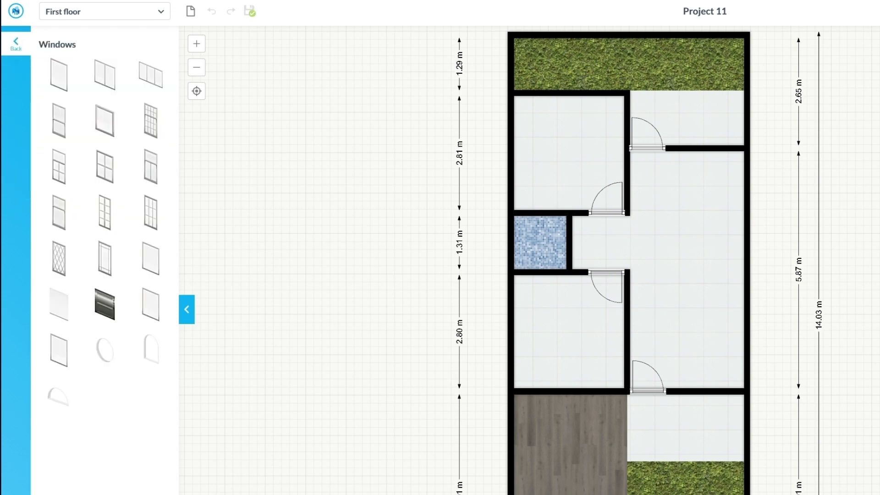
left_click(541, 391)
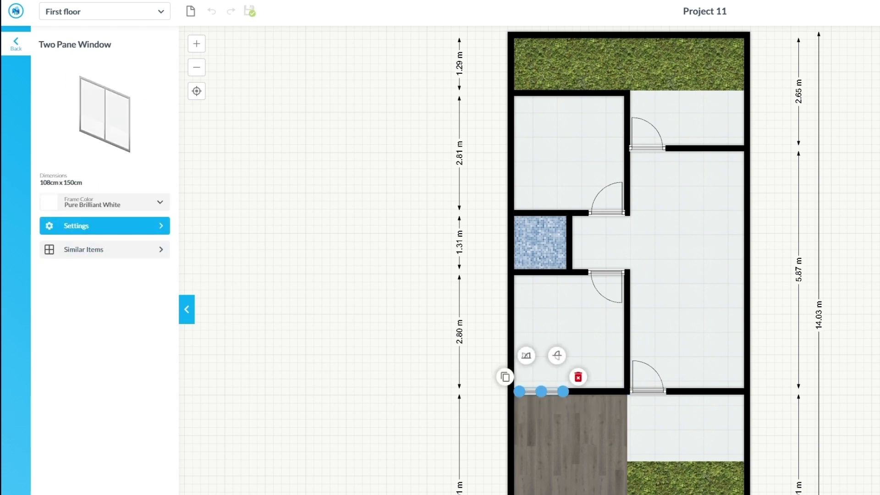
left_click(104, 225)
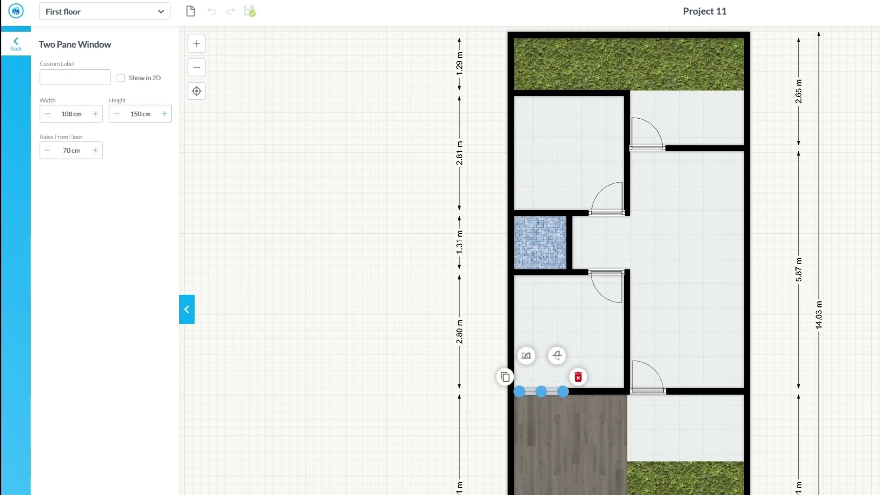
left_click(70, 113)
type("0")
left_click_drag(141, 114, 131, 114)
type("210")
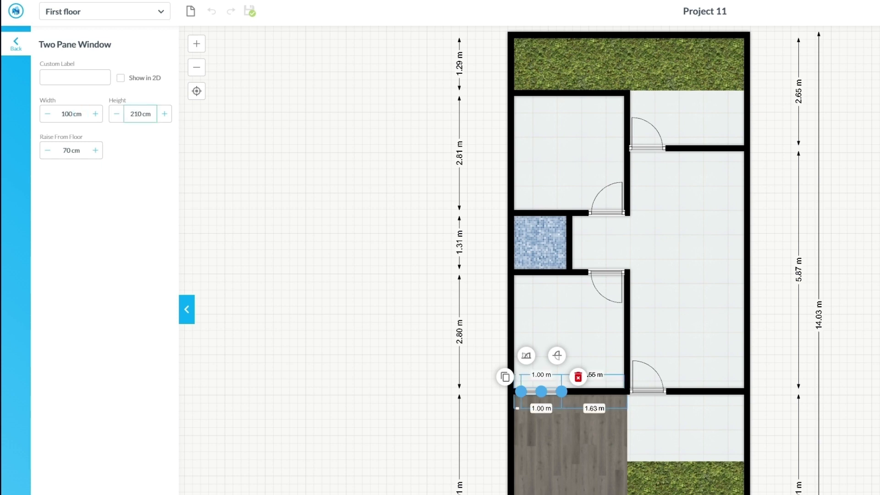
left_click(65, 150)
key("BackSpace")
left_click(358, 284)
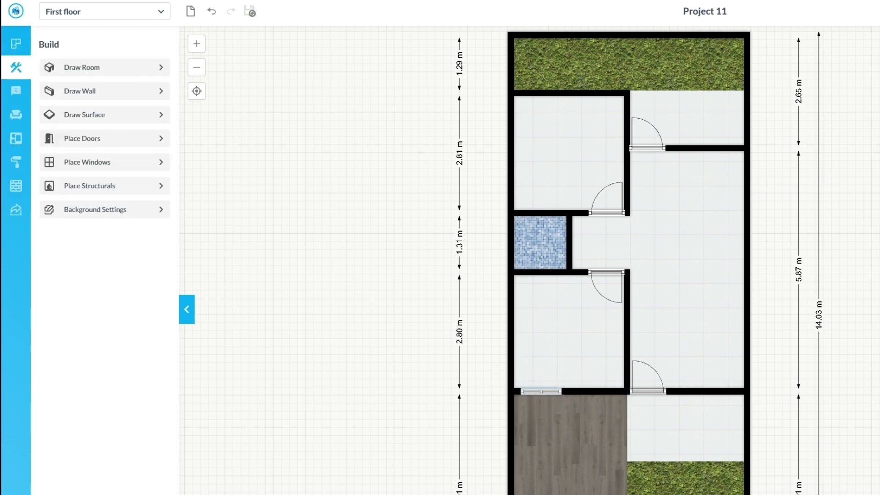
- Copy the two-pane window into the left part of the upper-left room's top wall
left_click(541, 391)
left_click(505, 377)
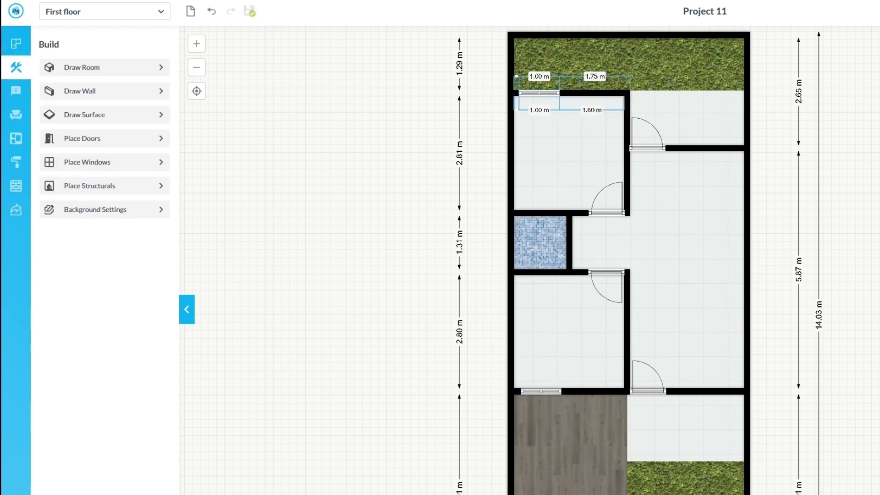
left_click(539, 93)
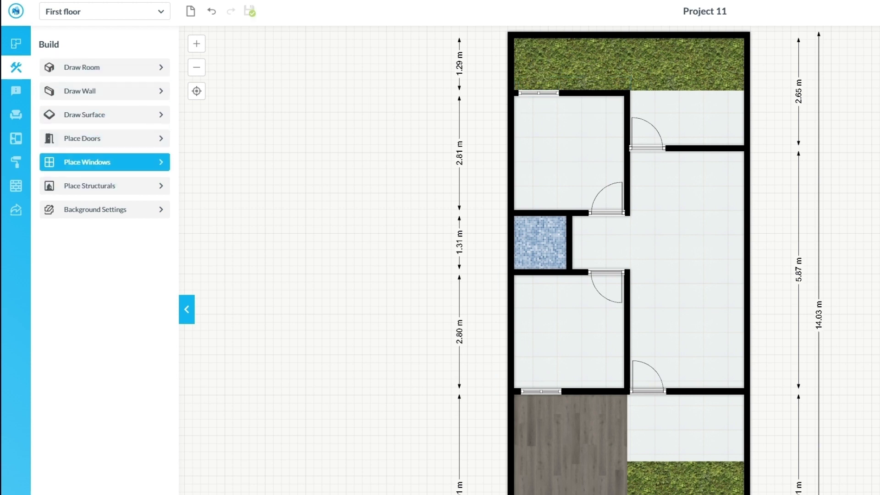
- Place a three-pane window in the tall room's bottom wall beside the door, 150 cm wide, 210 cm high and raised 0 cm from the floor
left_click(104, 162)
left_click(150, 75)
left_click(713, 391)
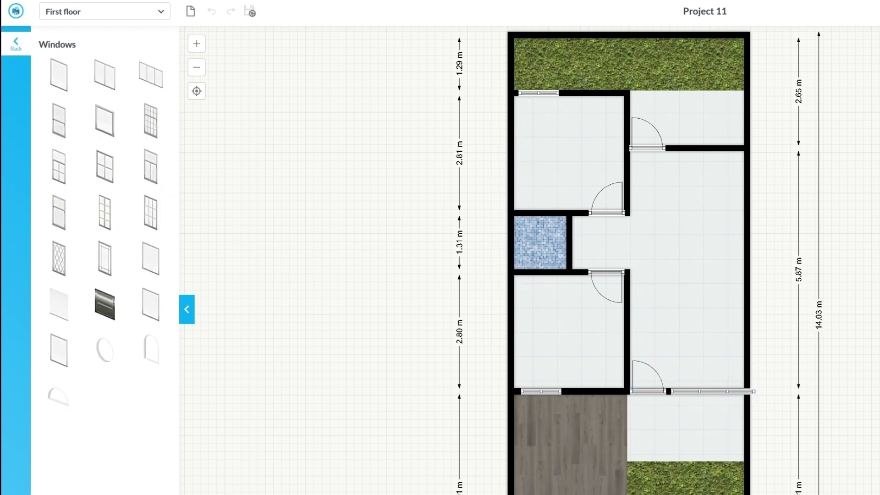
left_click(76, 225)
double_click(71, 114)
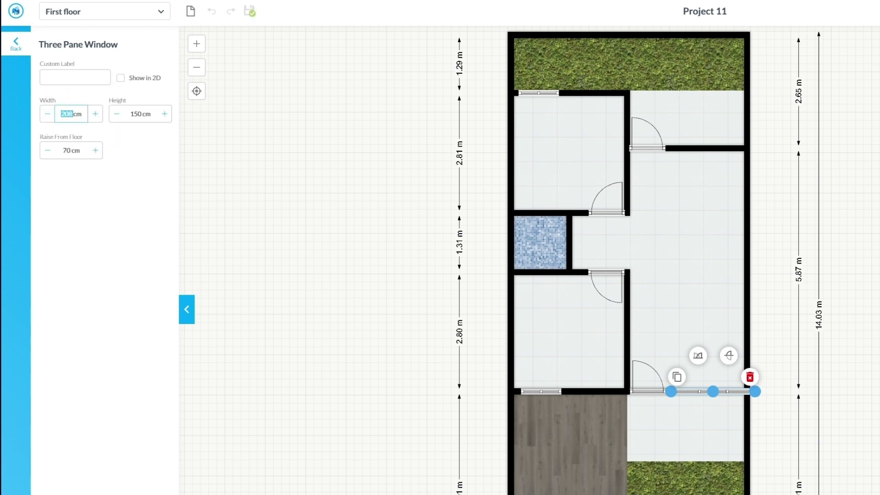
type("150")
key("Tab")
type("210")
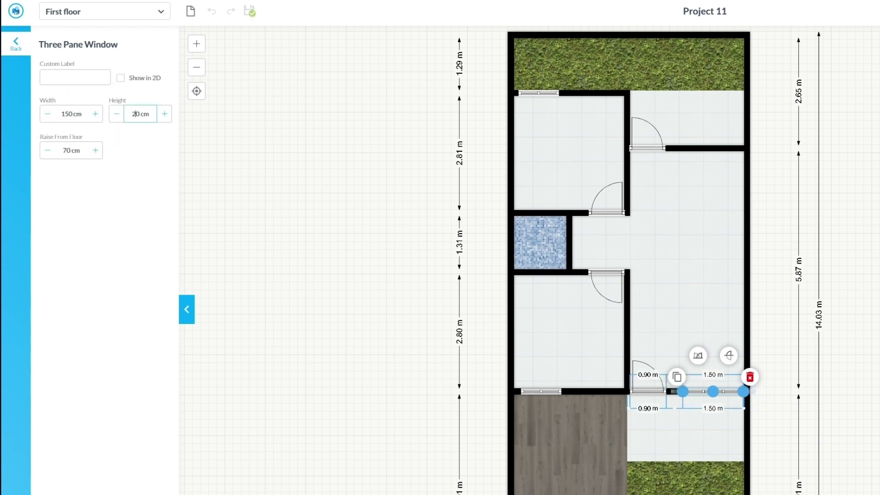
key("Tab")
type("0")
left_click(340, 220)
- Shift the three-pane window slightly left, away from the outer wall, and copy it beside the door in the tall room's top wall
left_click_drag(713, 391, 708, 392)
left_click(708, 392)
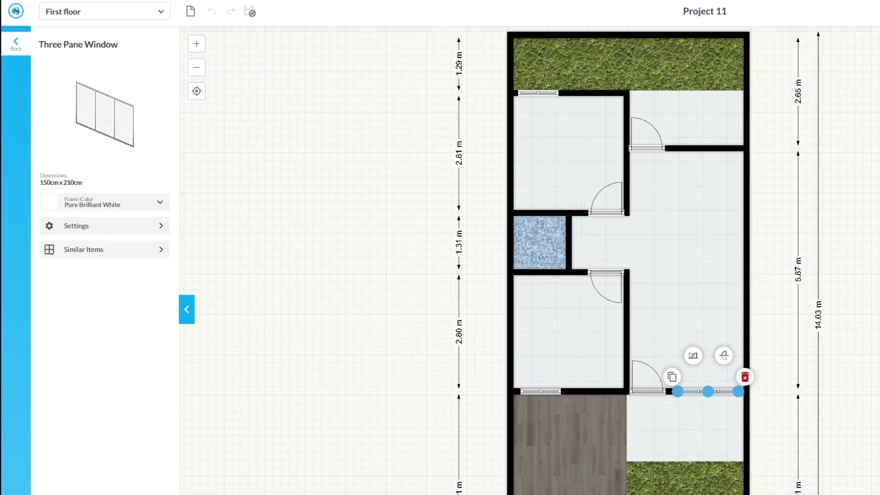
left_click(672, 377)
left_click(706, 148)
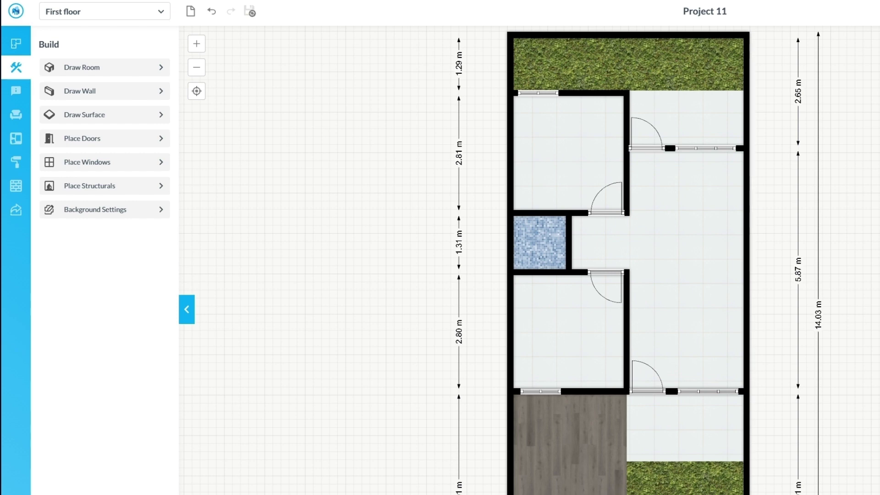
left_click(692, 201)
- Check the size and floor offset settings of the two-pane window in the lower-left room
left_click(482, 399)
left_click(541, 391)
left_click(104, 226)
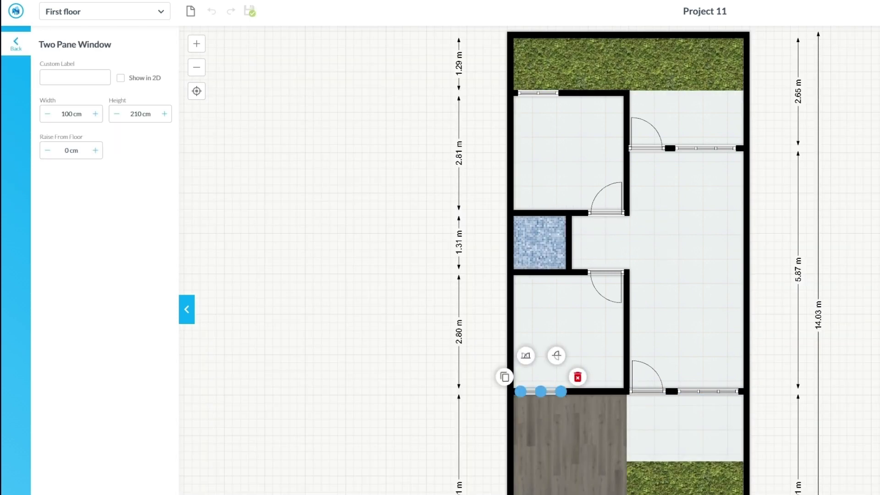
key("Escape")
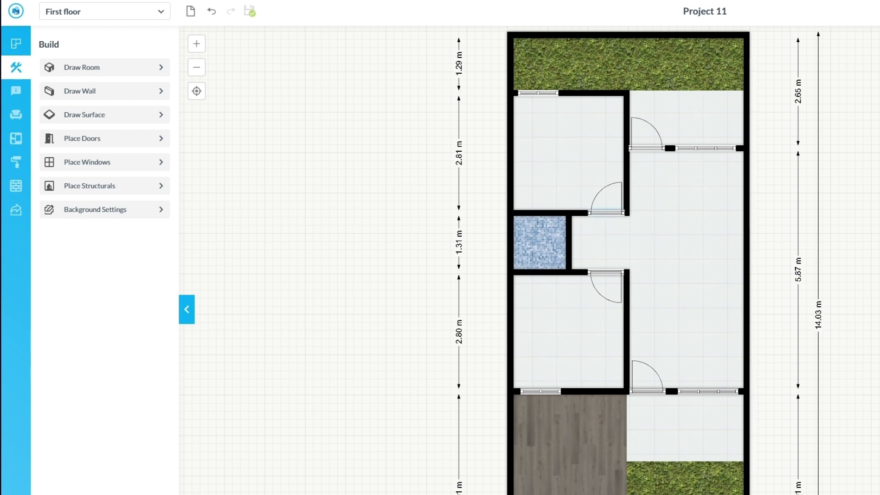
- Copy the upper-left room's door into the right wall of the small blue-tiled room, swinging inward
left_click(606, 211)
left_click(570, 198)
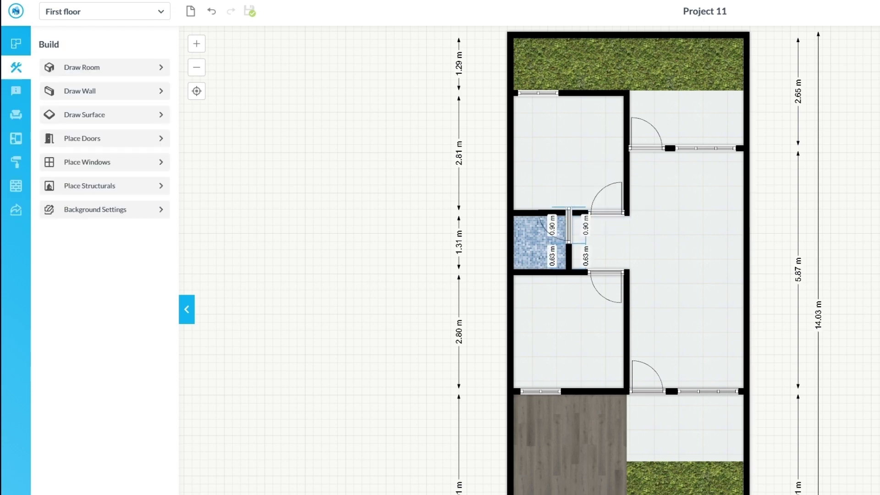
left_click(569, 234)
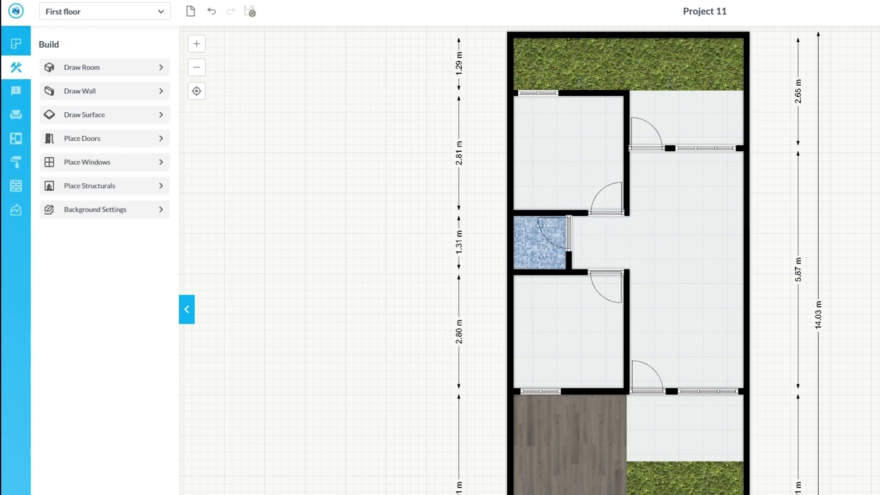
- Set the blue-tiled room's door to 70 cm wide and 190 cm high
left_click(91, 274)
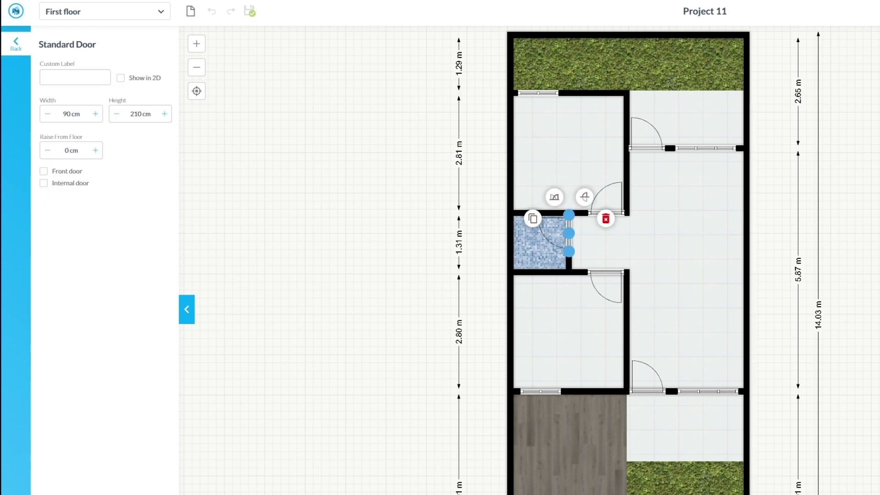
left_click_drag(67, 114, 63, 114)
left_click_drag(137, 115, 119, 114)
type("19")
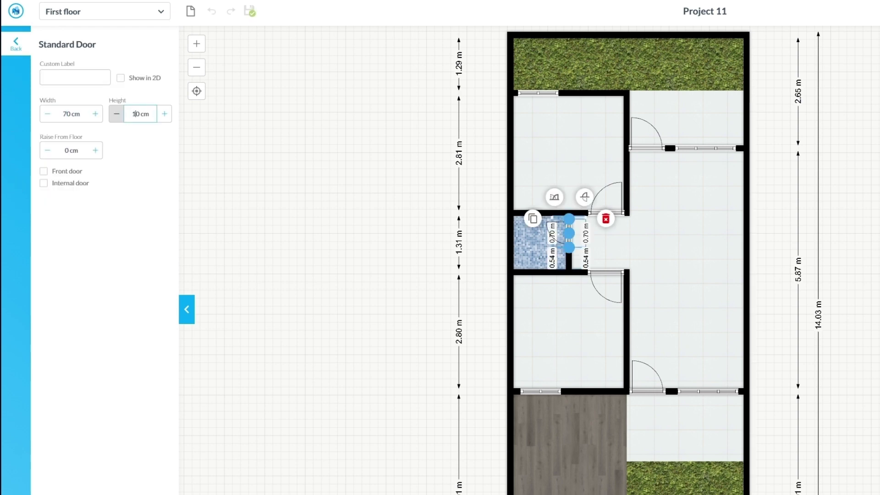
key("Return")
left_click(684, 238)
- Move the blue-tiled room's door slightly up its wall toward the upper corner
scroll(685, 238, "up", 2)
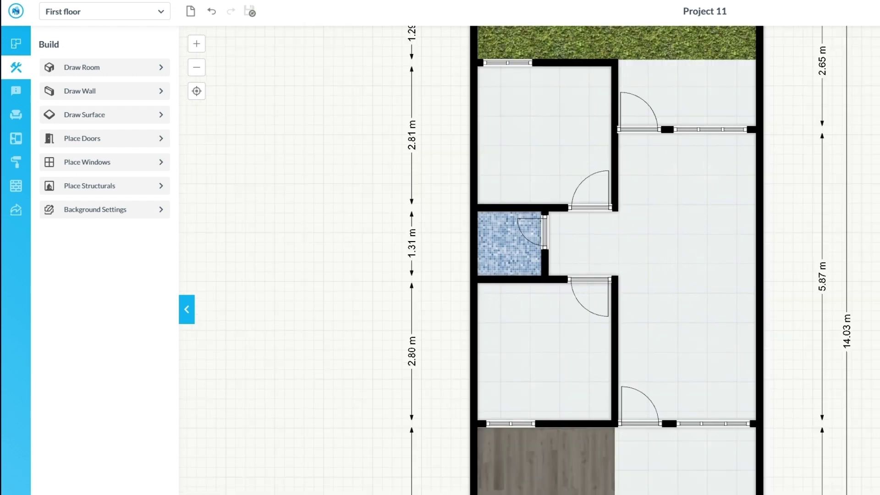
left_click_drag(685, 238, 687, 235)
left_click_drag(548, 230, 547, 225)
scroll(642, 257, "down", 2)
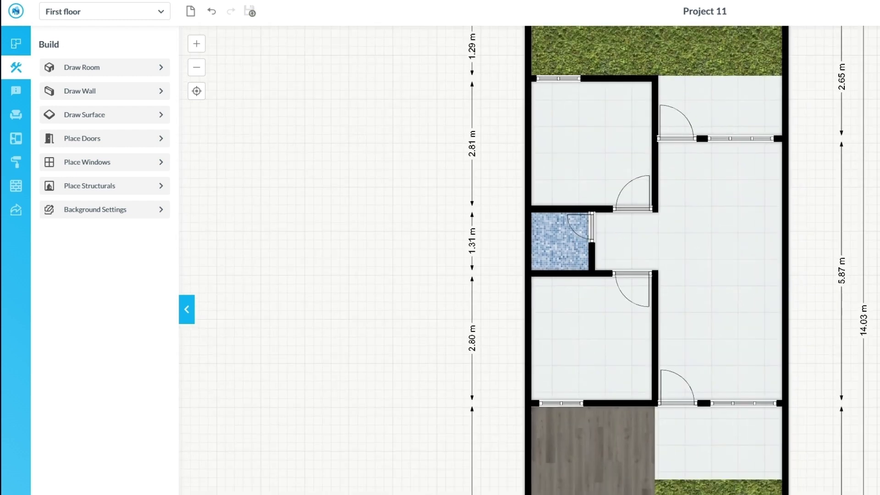
left_click_drag(684, 237, 655, 241)
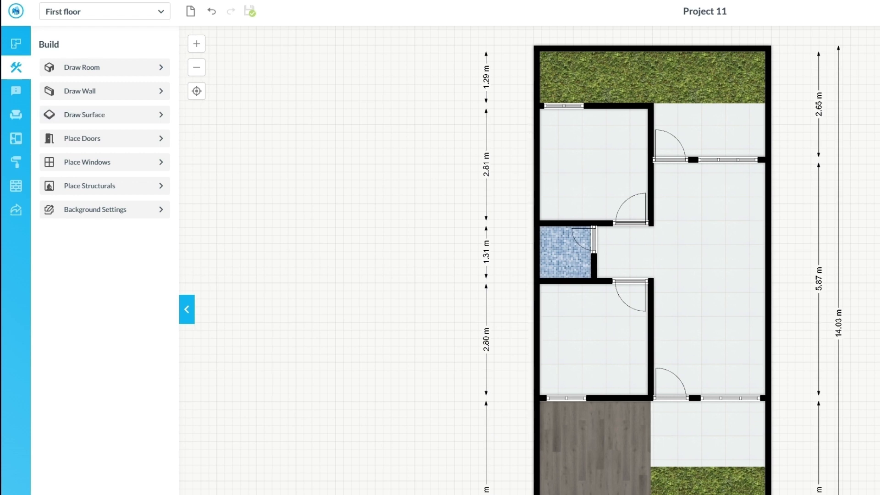
- Search the bathroom objects for "closet" and place the Zaar 'Easy Plumb' CC Closet in the blue-tiled room's lower-left corner
left_click(15, 114)
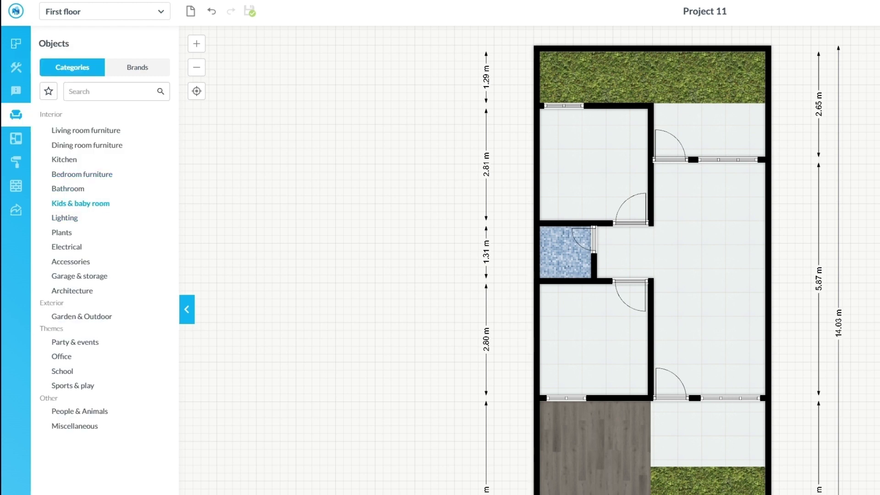
left_click(68, 188)
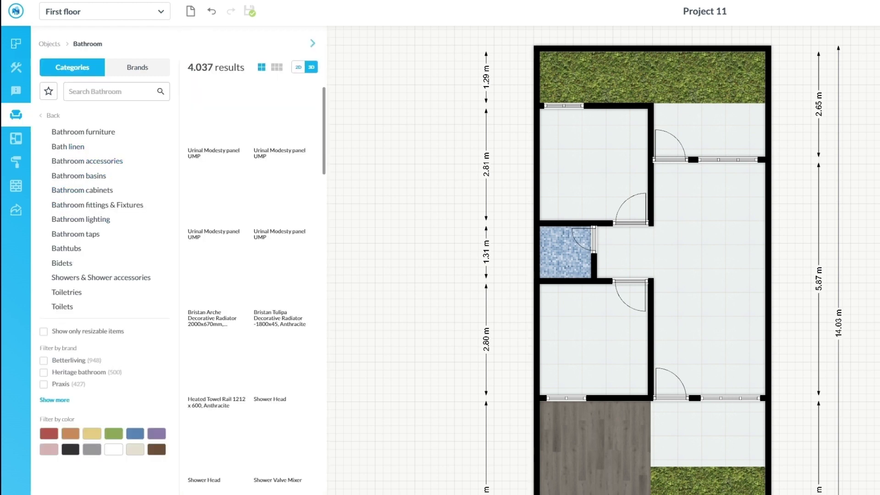
left_click(84, 132)
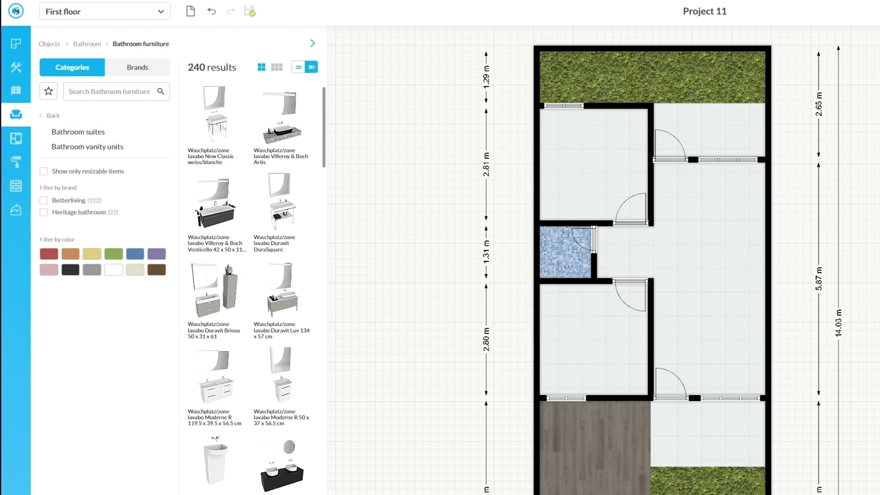
scroll(252, 275, "down", 8)
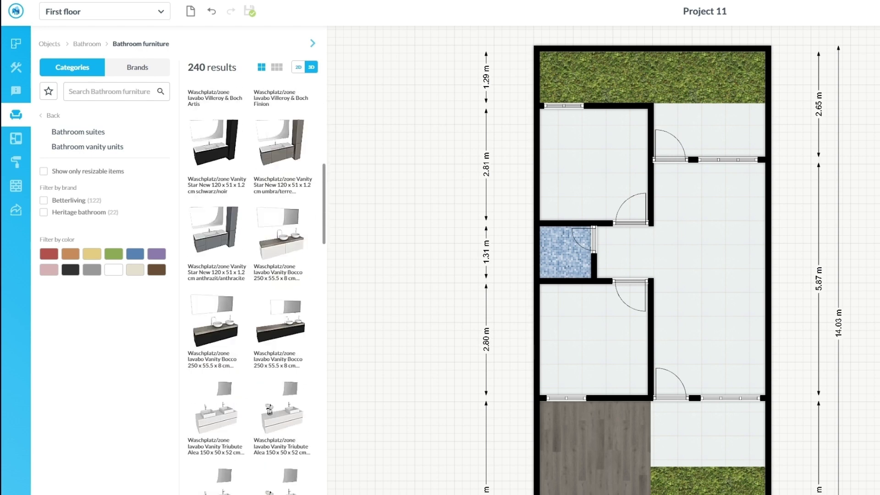
scroll(250, 289, "down", 15)
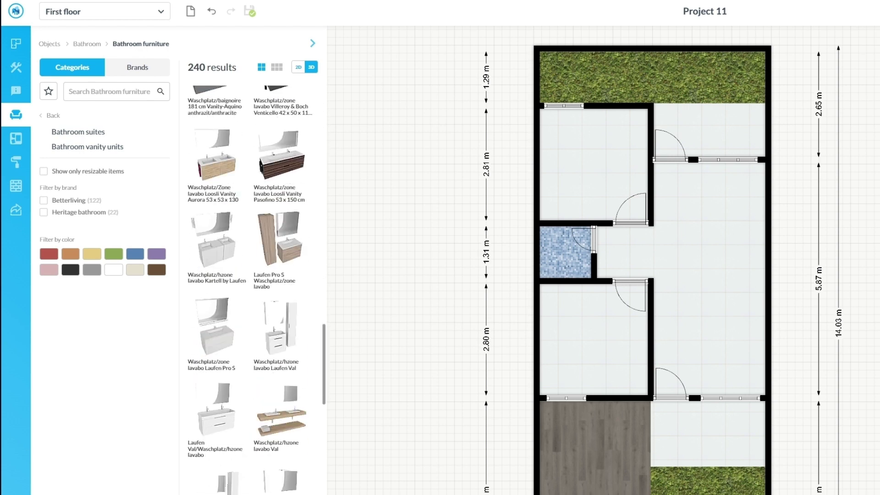
left_click(109, 92)
type("clos")
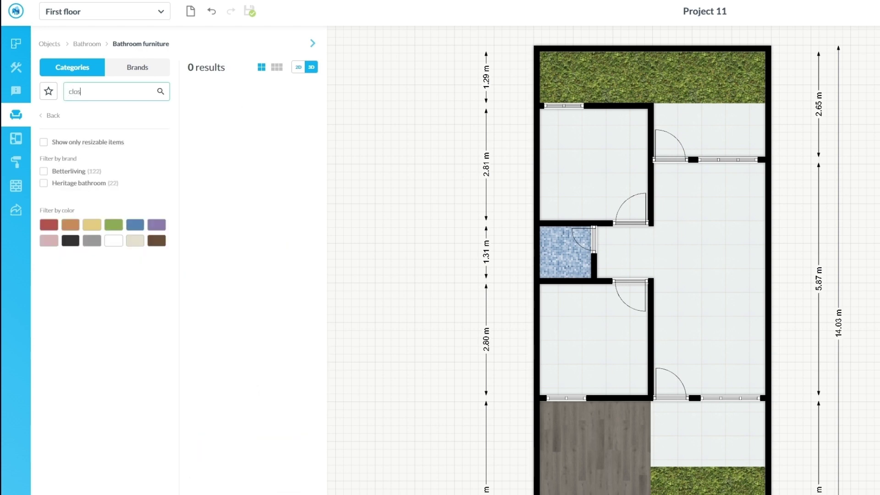
type("et")
key("Return")
left_click(54, 115)
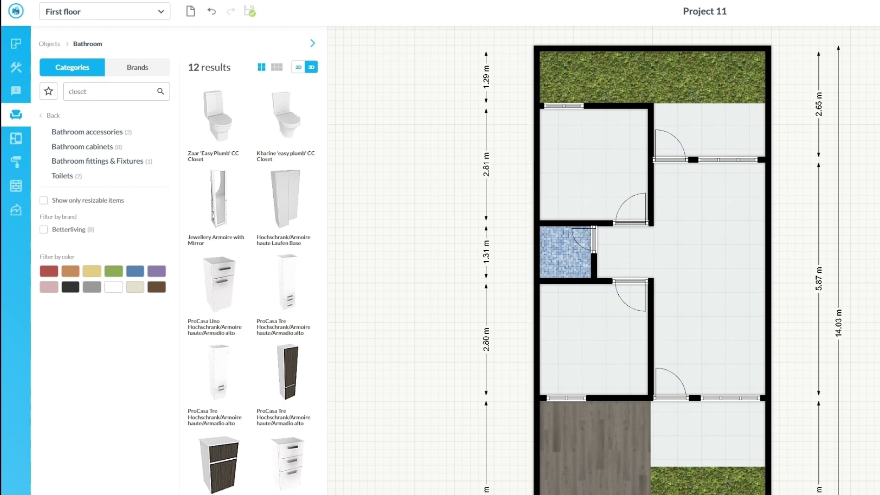
left_click(218, 116)
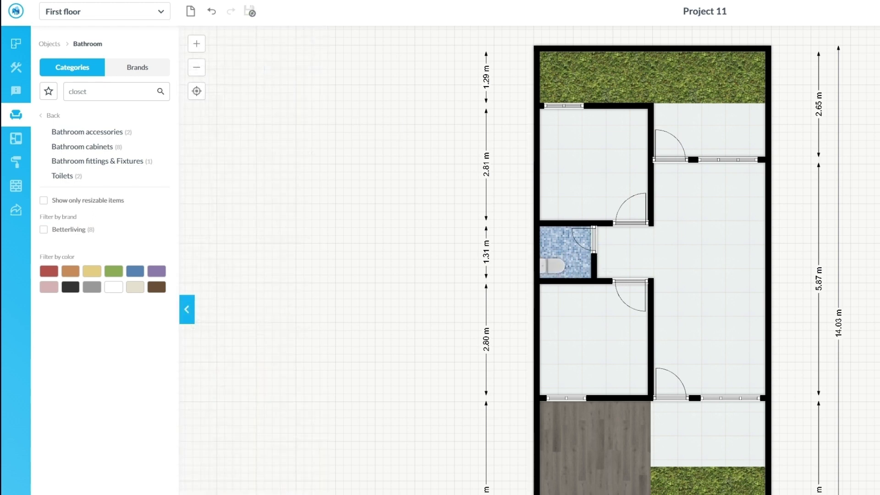
left_click(553, 266)
- Search the bathroom objects for "shower" and place a shower fixture on the blue-tiled room's left wall, above the toilet
left_click(53, 115)
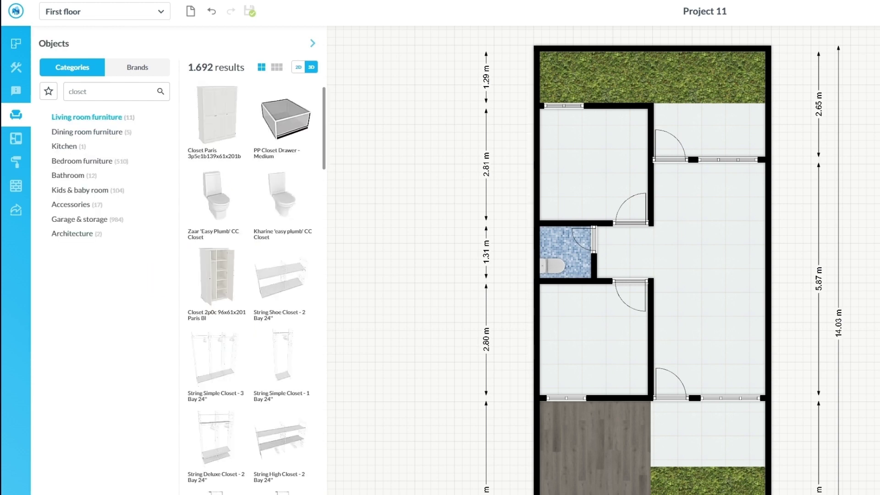
left_click(68, 175)
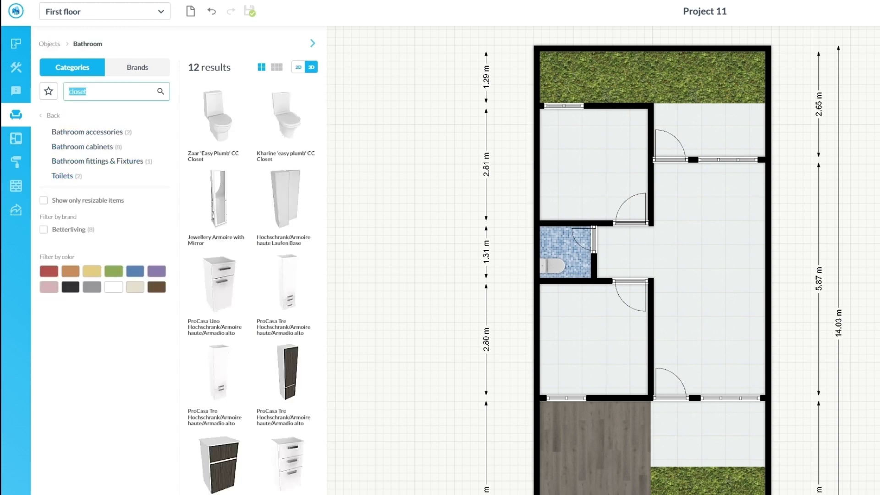
type("shower")
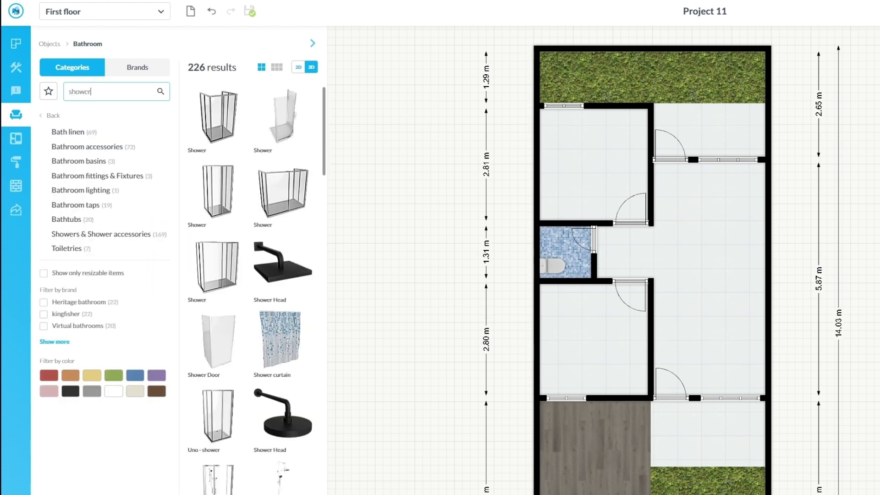
left_click_drag(283, 475, 548, 242)
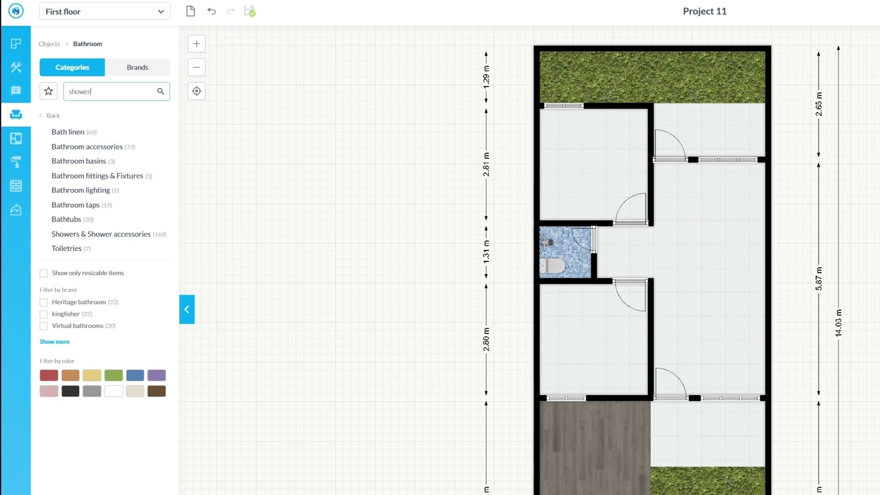
left_click(548, 242)
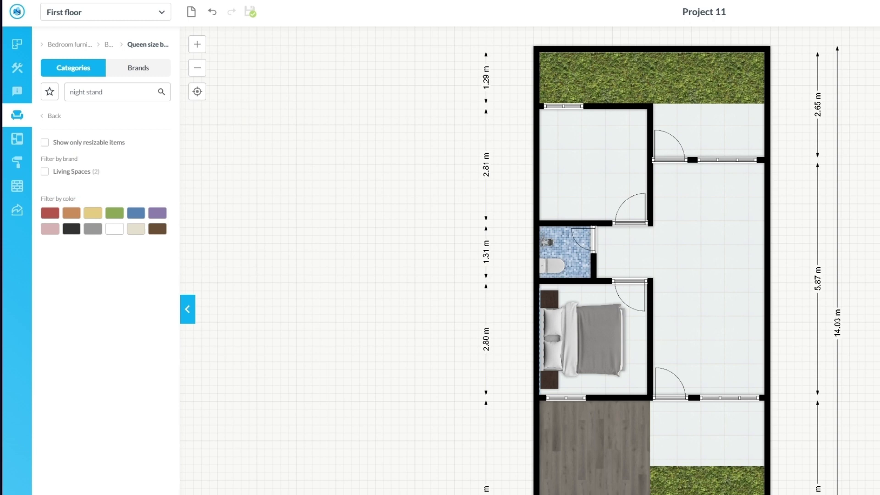
- Copy the queen bed with nightstands from the lower-left bedroom to the same wall of the upper-left bedroom
left_click(581, 340)
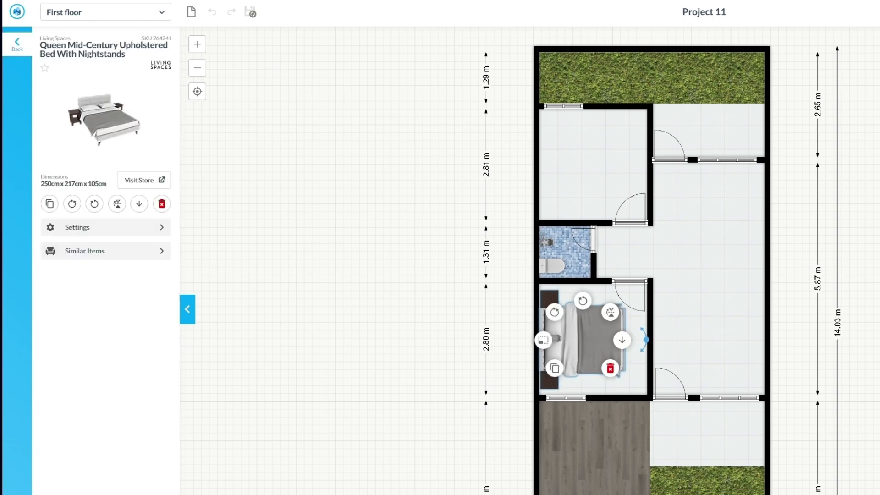
left_click(554, 368)
left_click_drag(589, 350, 579, 165)
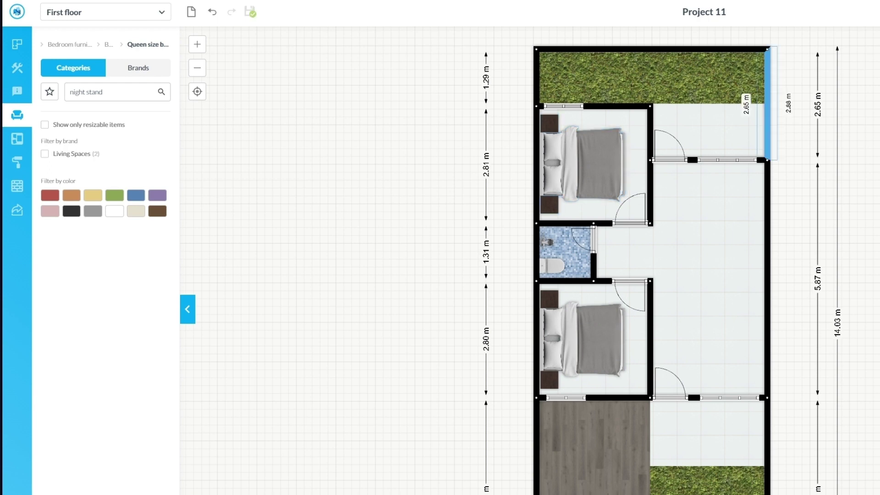
- Place the Aurora II 2 Piece Sectional With Right Arm Facing Chaise against the living area's right wall, beside the lower window
left_click(188, 309)
left_click(54, 116)
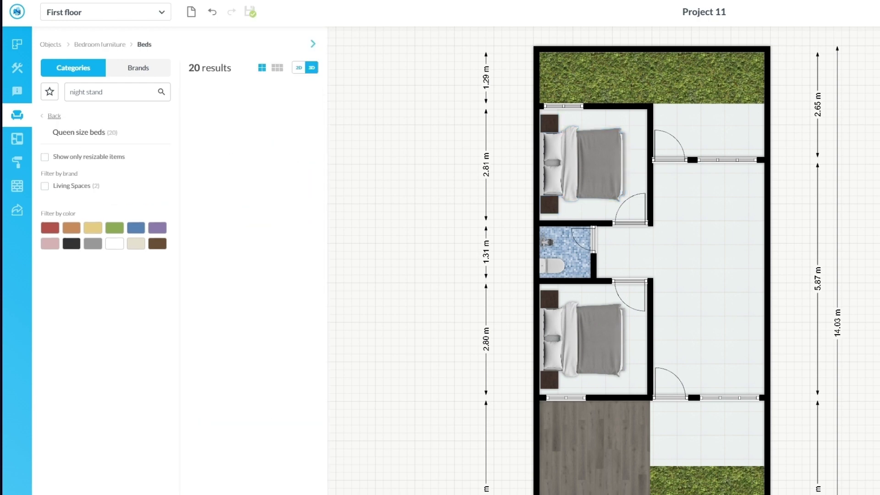
left_click(54, 116)
left_click(54, 116)
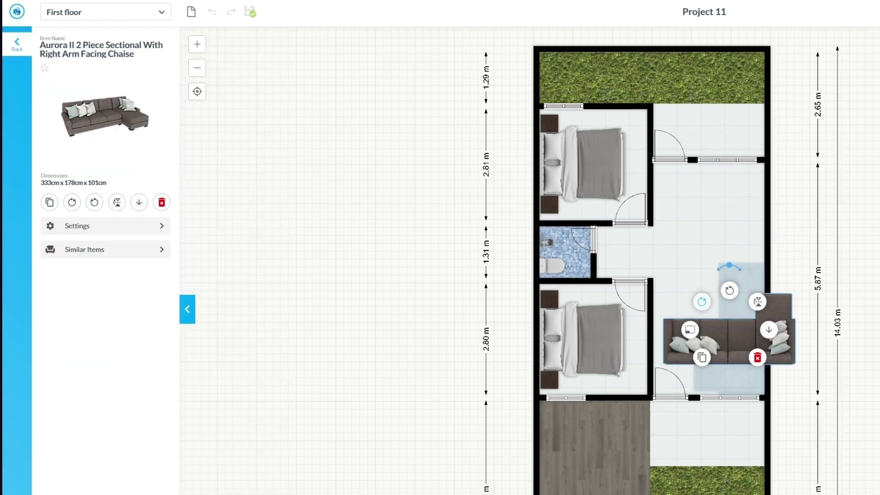
left_click_drag(729, 293, 699, 337)
key("Escape")
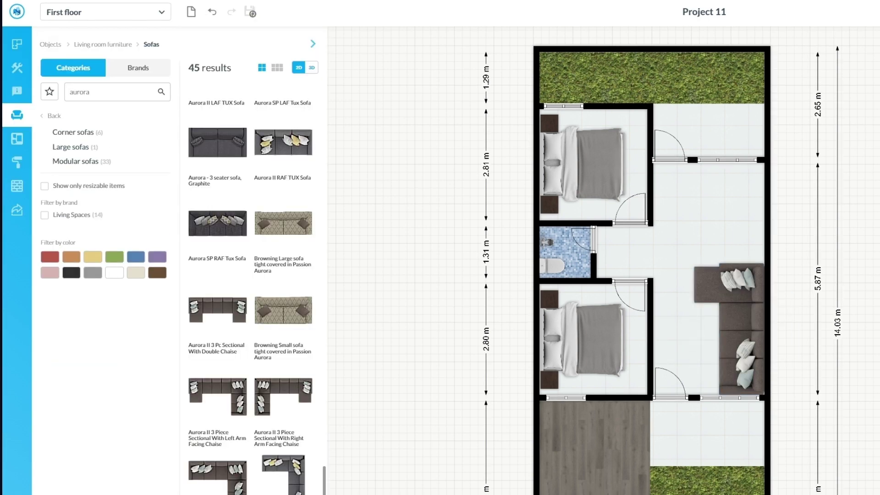
- Find an oval coffee table among the living room tables and place it in front of the sectional sofa
left_click(54, 116)
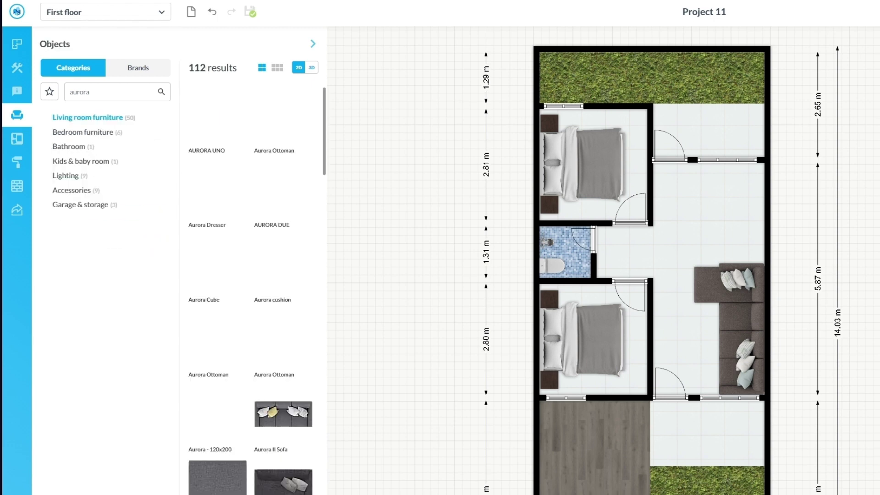
left_click(82, 116)
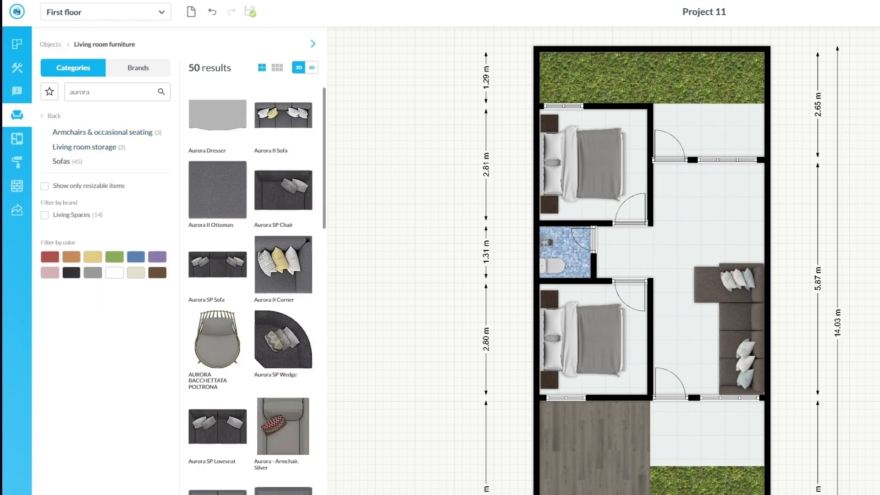
double_click(80, 93)
key("BackSpace")
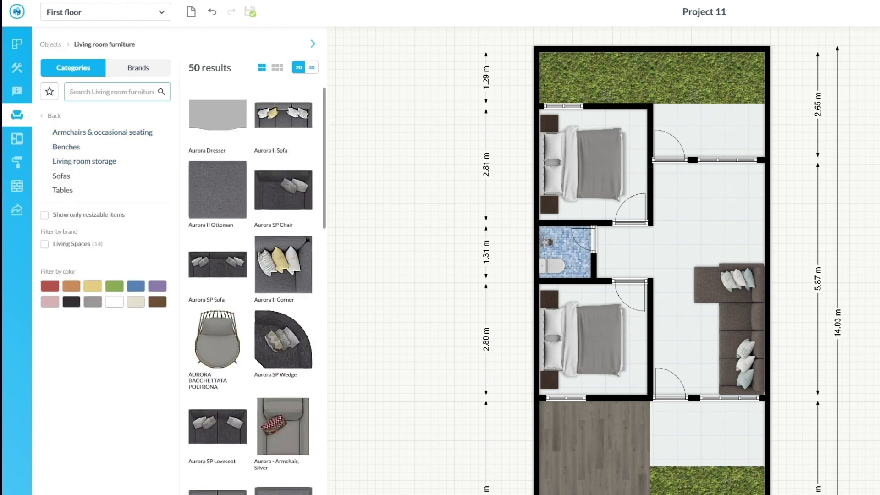
left_click(64, 190)
scroll(251, 275, "down", 15)
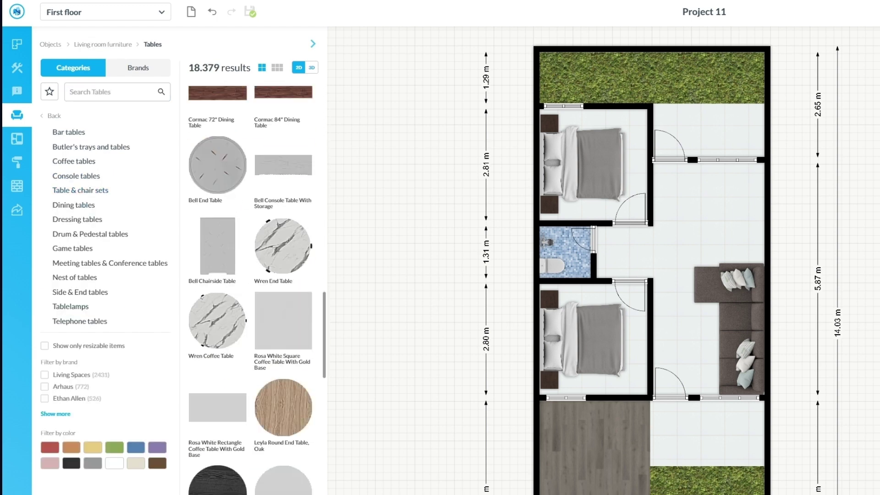
left_click(312, 68)
scroll(267, 415, "down", 15)
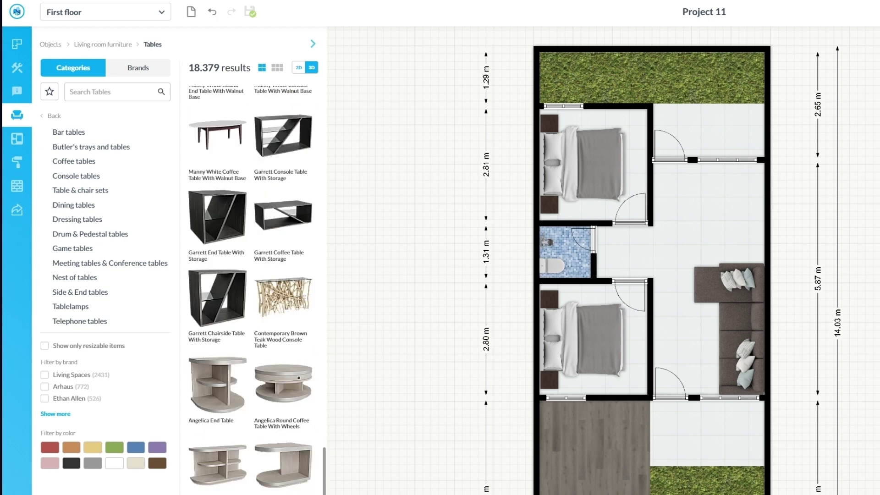
scroll(267, 421, "down", 4)
scroll(275, 424, "up", 5)
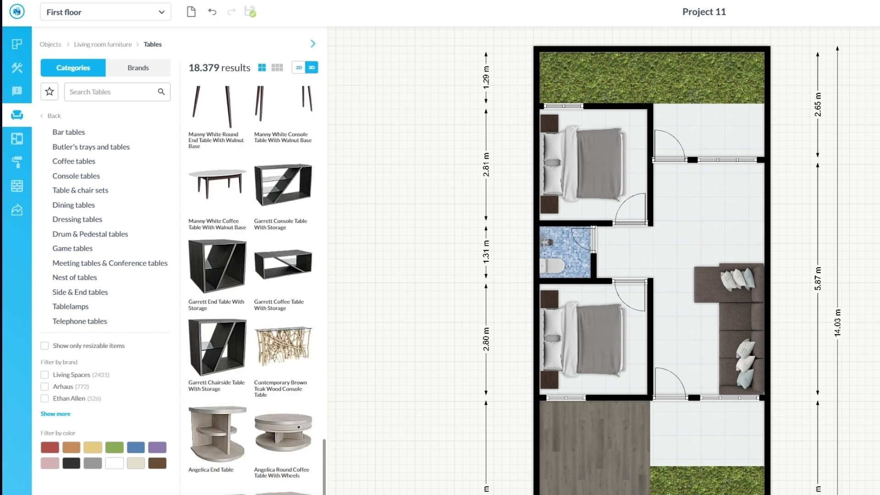
left_click_drag(280, 424, 693, 345)
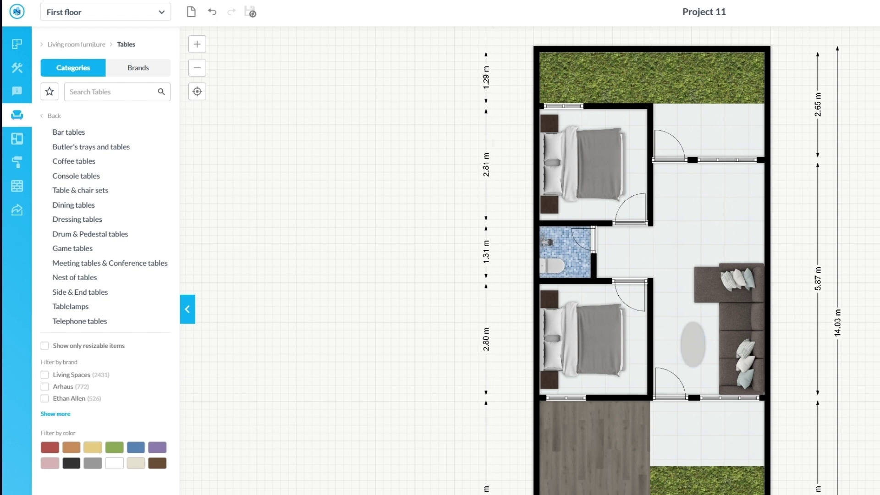
- Filter the rugs under Accessories by red and look through the models in 2D view
mouse_move(78, 219)
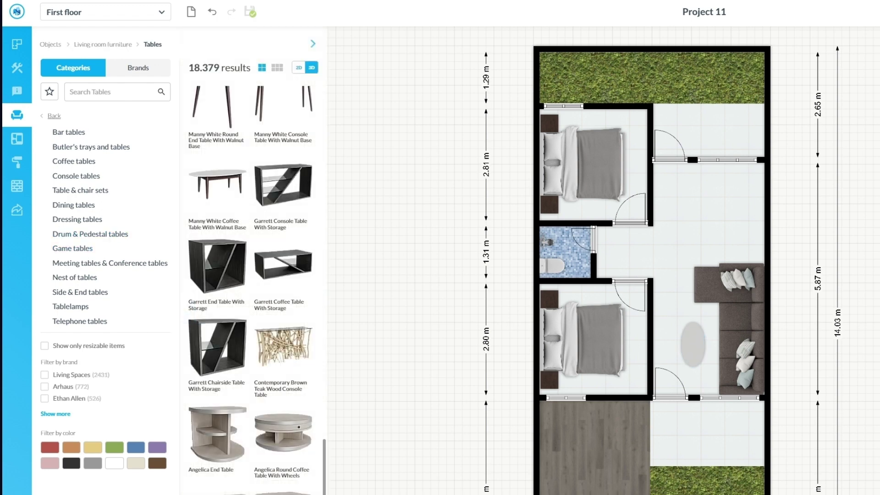
left_click(54, 116)
left_click(55, 116)
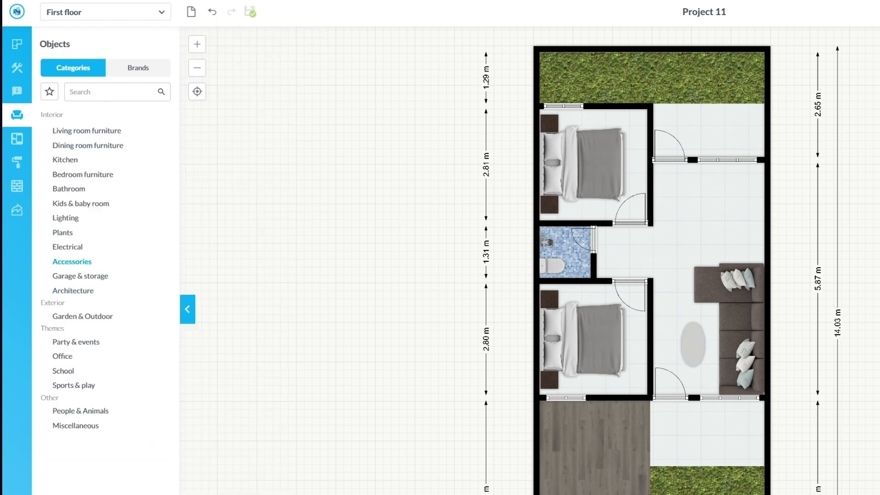
left_click(72, 261)
left_click(60, 403)
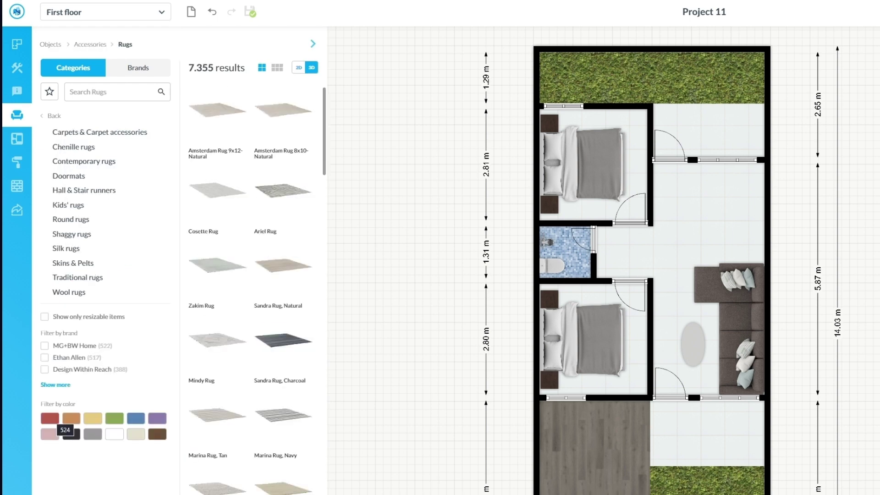
left_click(50, 418)
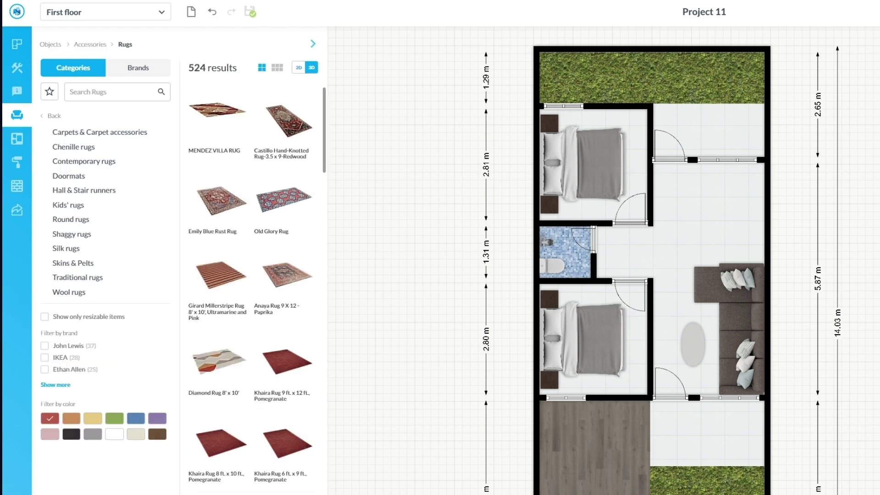
scroll(251, 284, "down", 3)
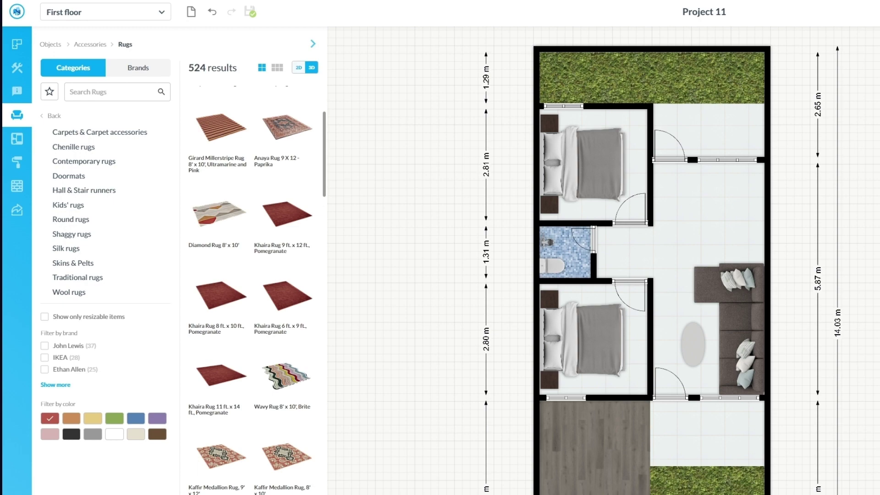
left_click(299, 68)
scroll(251, 285, "down", 8)
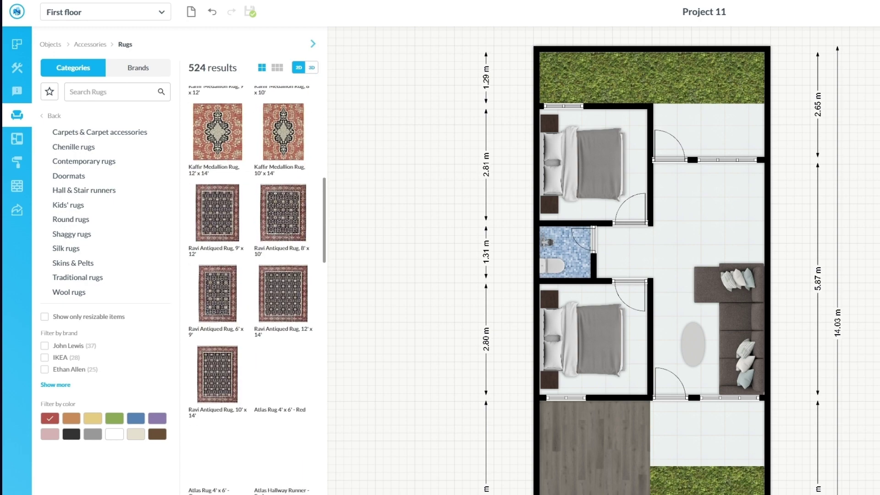
scroll(251, 284, "down", 8)
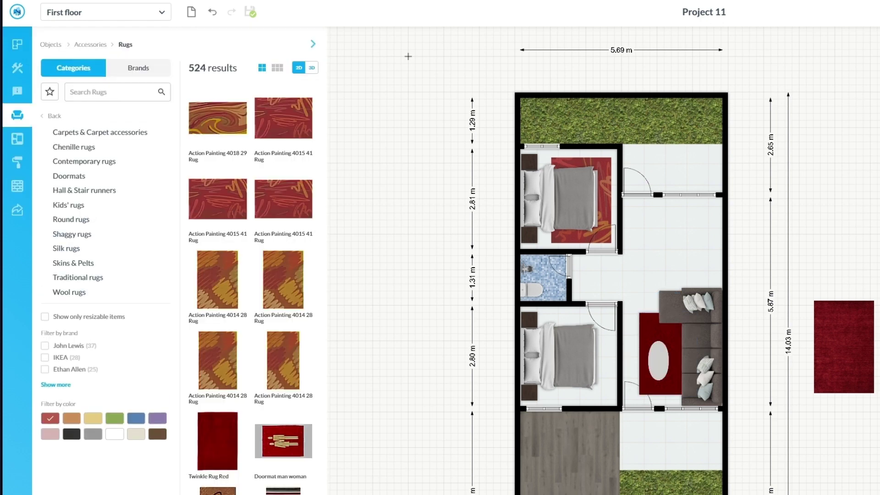
- Copy the Action Painting 4015 41 Rug from the upper-left bedroom to beneath the lower-left bedroom's bed
left_click(605, 200)
key("ctrl+d")
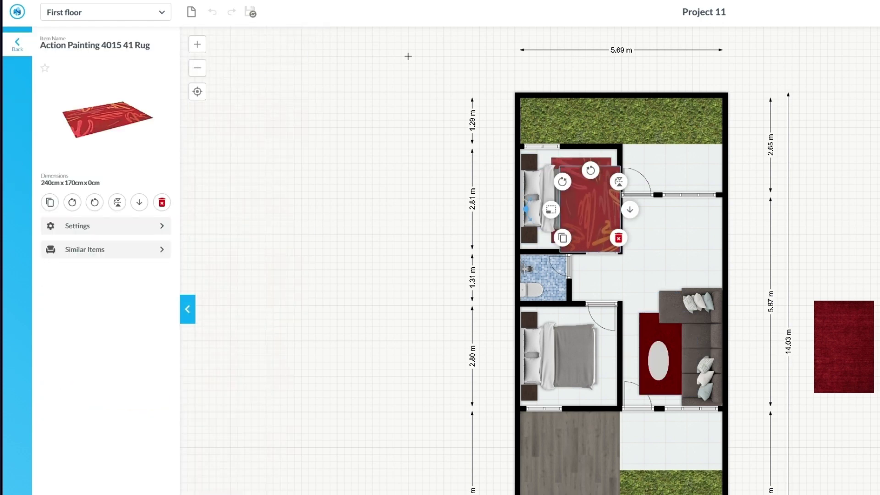
key("Escape")
left_click_drag(608, 209, 597, 358)
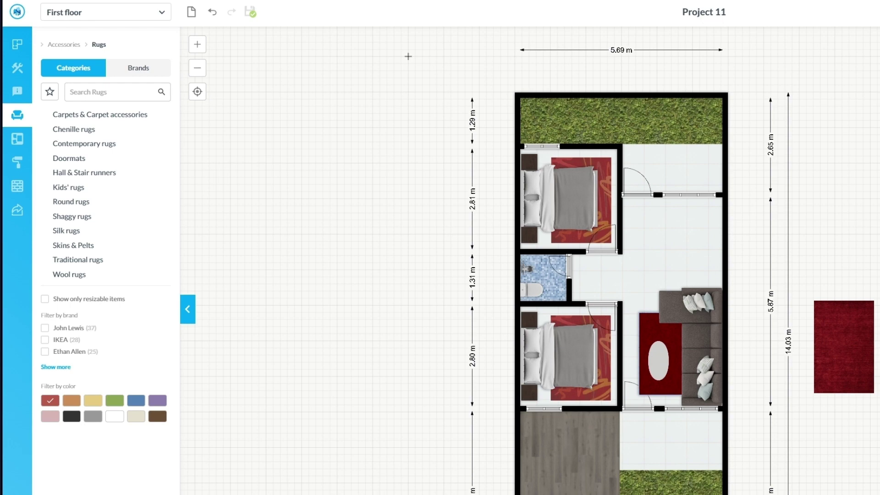
- Browse the red rugs for a replacement and place a mottled dark red rug outside the plan, beside the lower-left bedroom
left_click(653, 330)
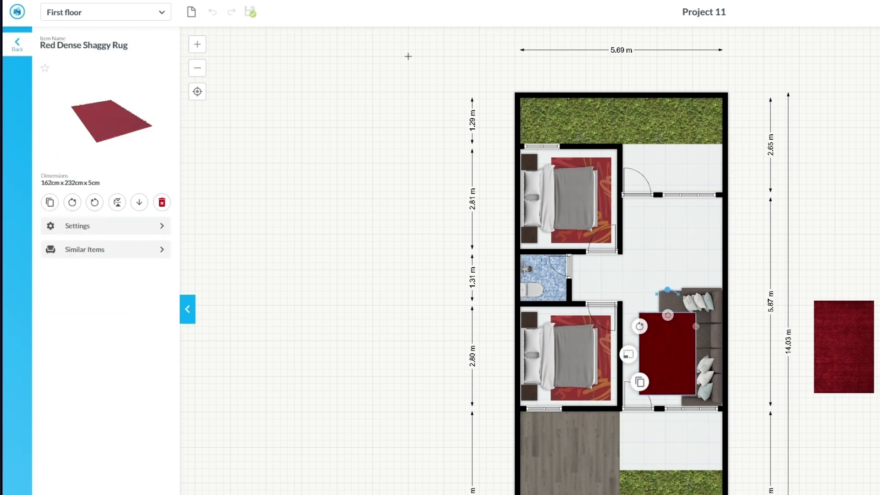
left_click(408, 56)
mouse_move(138, 229)
scroll(253, 275, "down", 10)
scroll(251, 289, "down", 10)
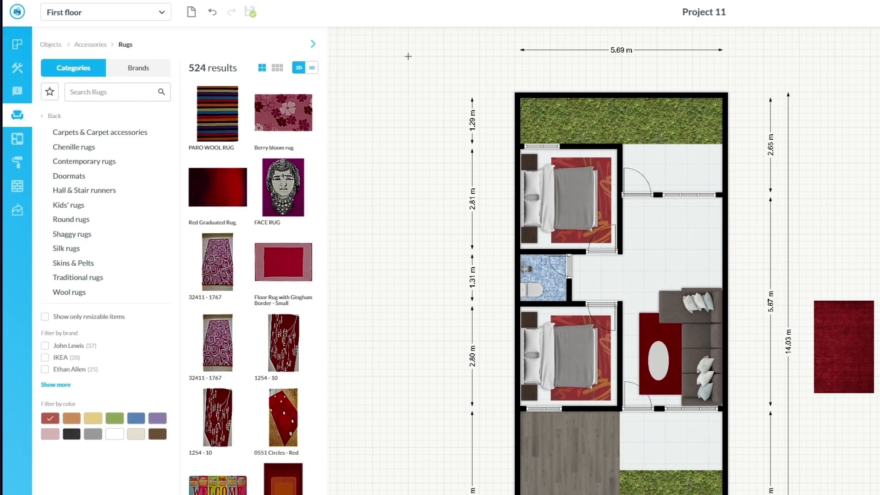
scroll(251, 289, "down", 8)
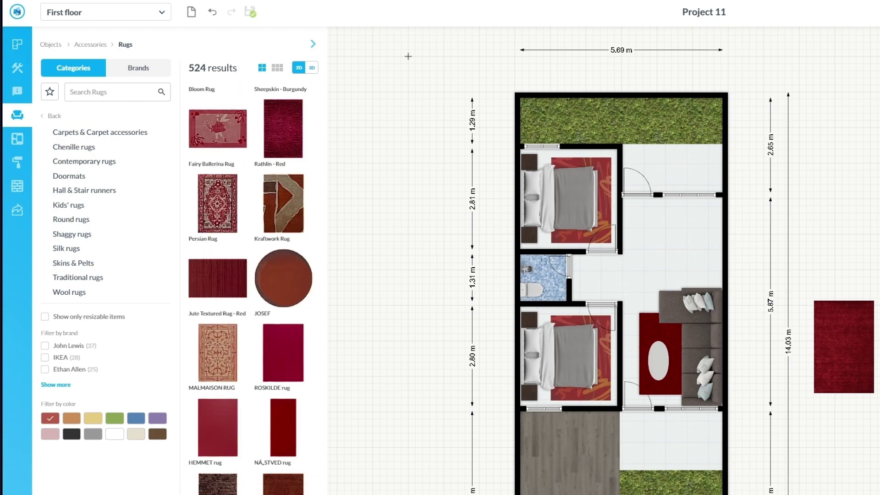
scroll(251, 289, "up", 20)
scroll(252, 289, "down", 15)
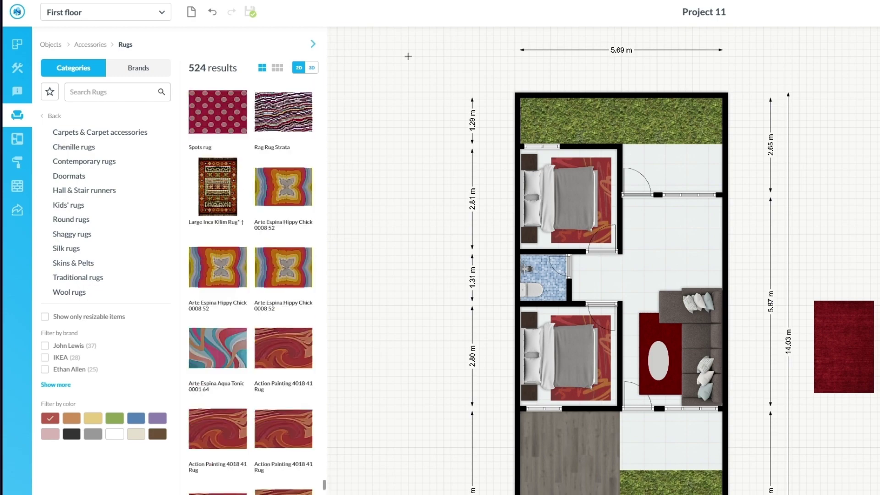
scroll(251, 288, "up", 10)
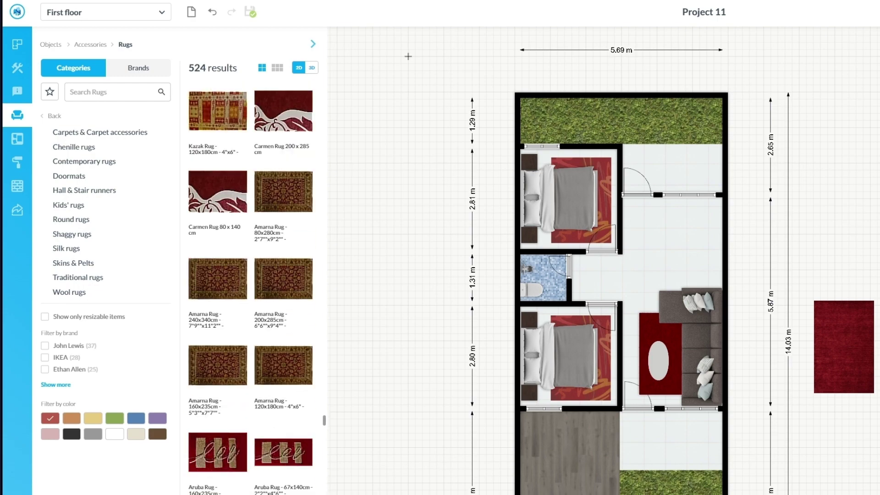
scroll(251, 289, "down", 1)
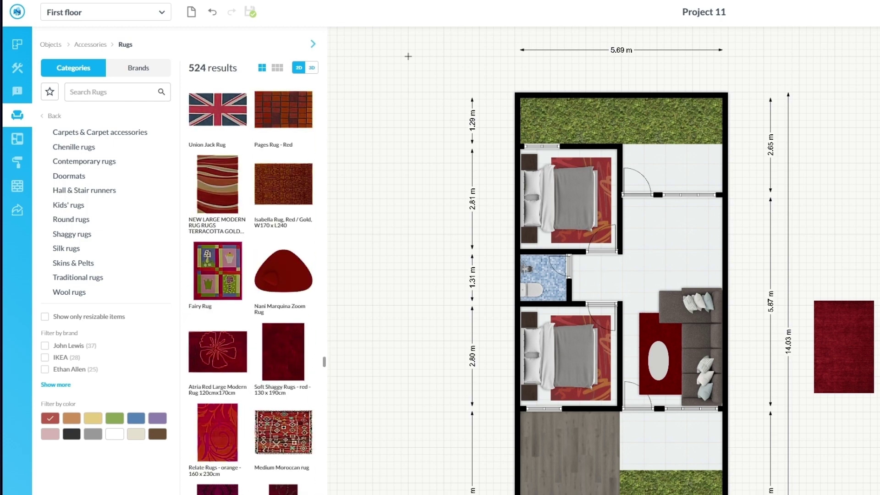
left_click_drag(218, 391, 421, 425)
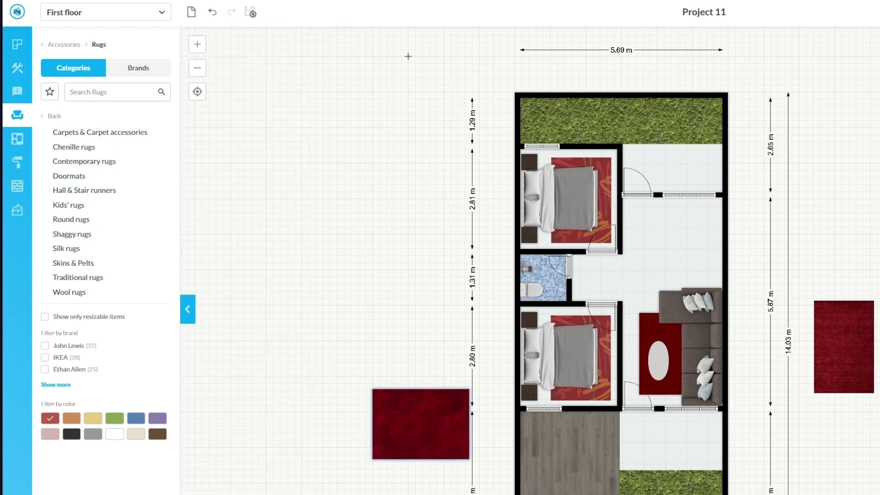
- Replace the Red Dense Shaggy Rug under the coffee table with the mottled red rug turned lengthwise, and delete the spare rug outside the plan
left_click(647, 348)
key("Delete")
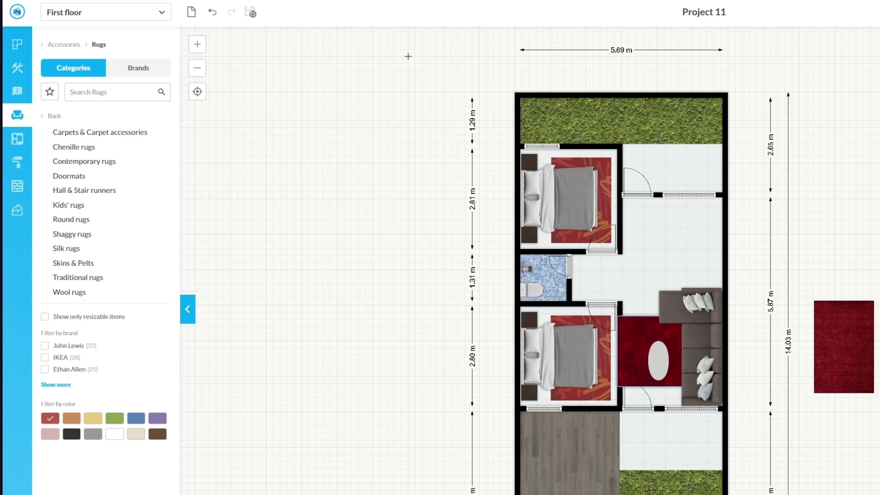
left_click(644, 351)
left_click(627, 352)
left_click(646, 277)
left_click(844, 347)
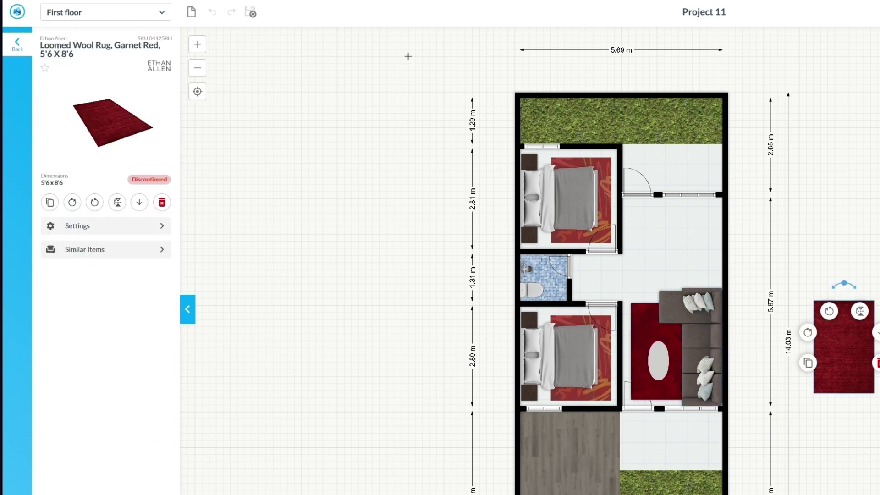
key("Delete")
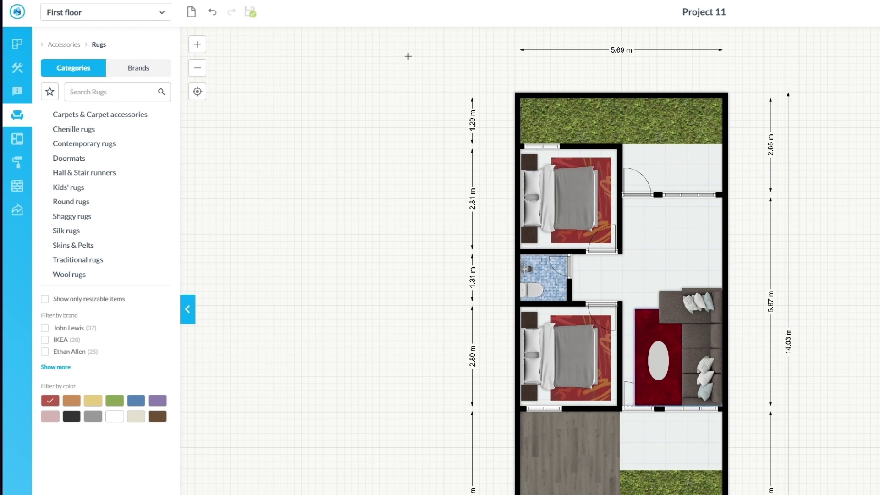
- Look through the dining room furniture and the Kitchen category's basic units for suitable kitchen furniture
left_click(187, 309)
left_click(55, 116)
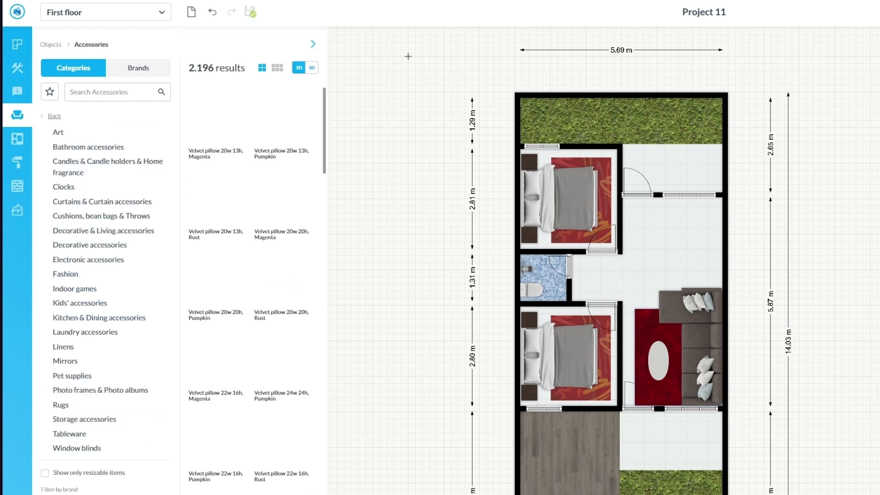
left_click(54, 116)
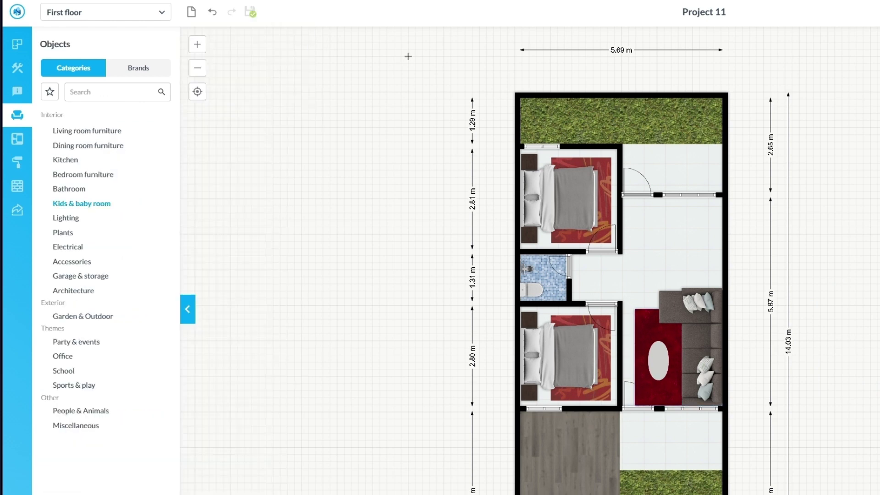
left_click(85, 146)
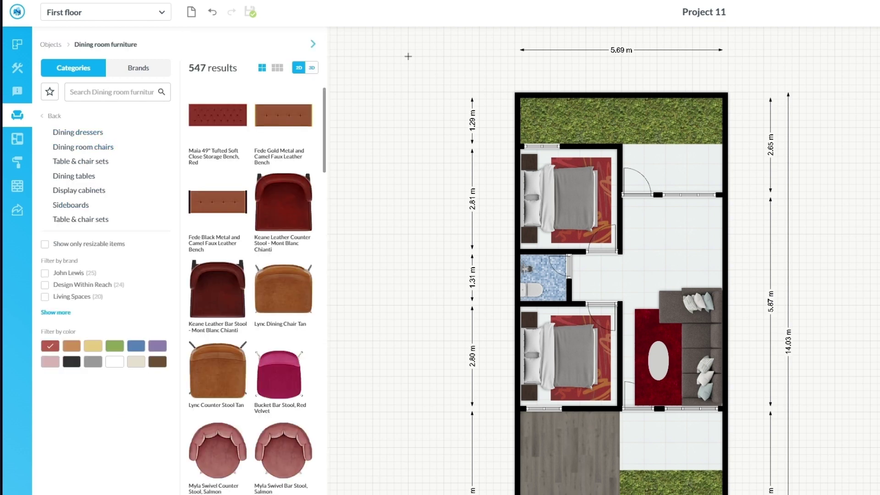
left_click(54, 116)
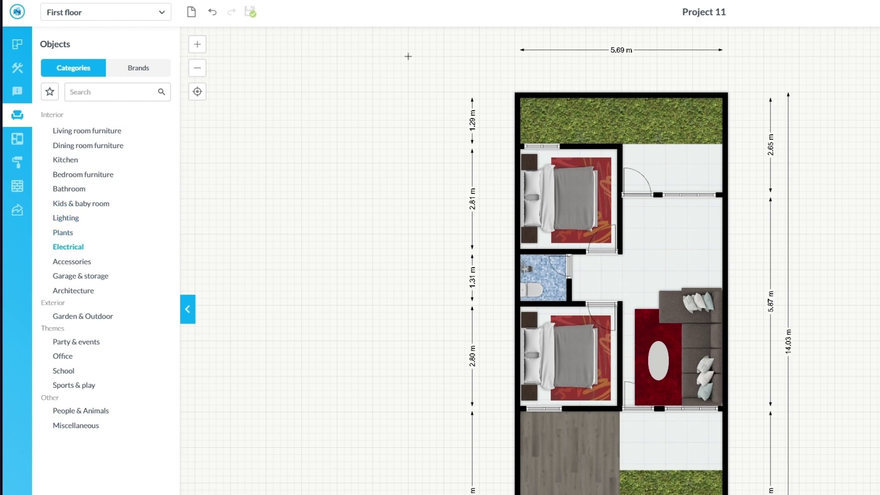
left_click(64, 161)
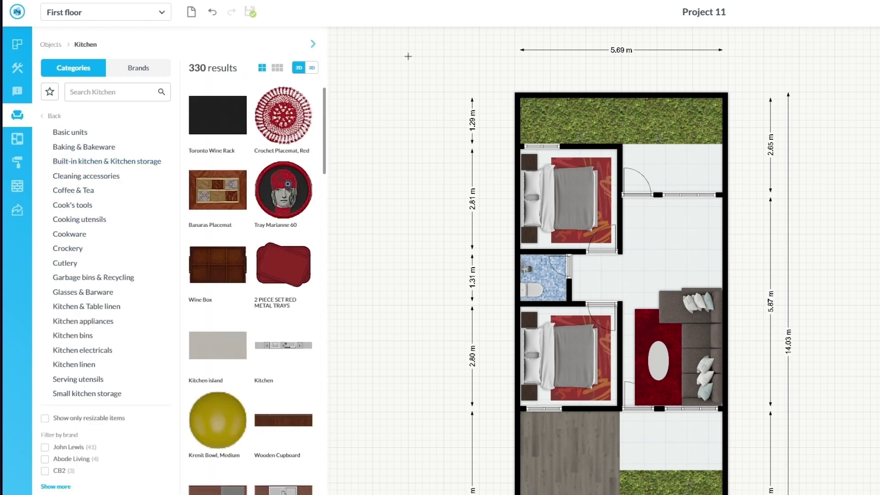
left_click(70, 132)
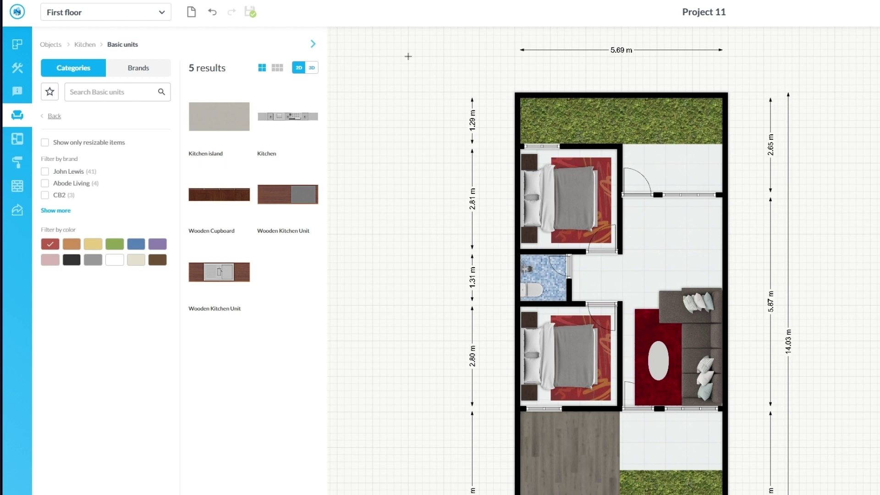
left_click(54, 116)
left_click(71, 132)
left_click(54, 116)
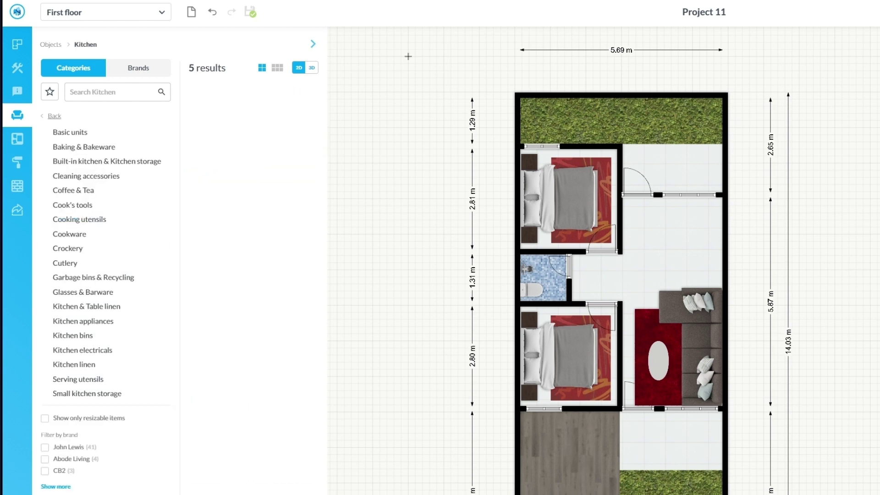
left_click(54, 115)
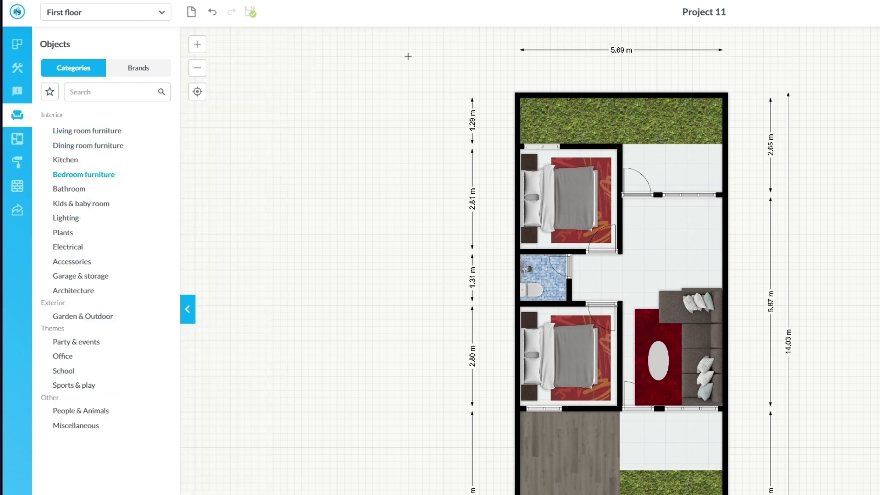
left_click(65, 160)
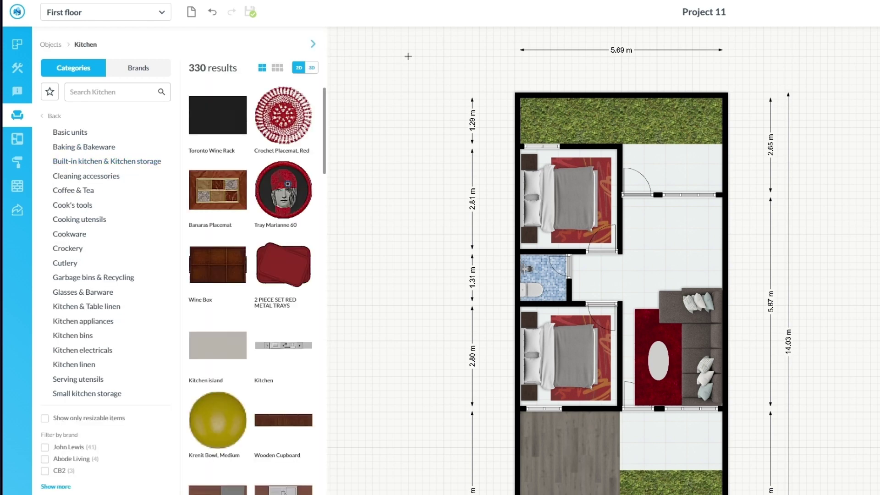
- Search the Kitchen objects for 'base'
left_click(103, 92)
type("kity")
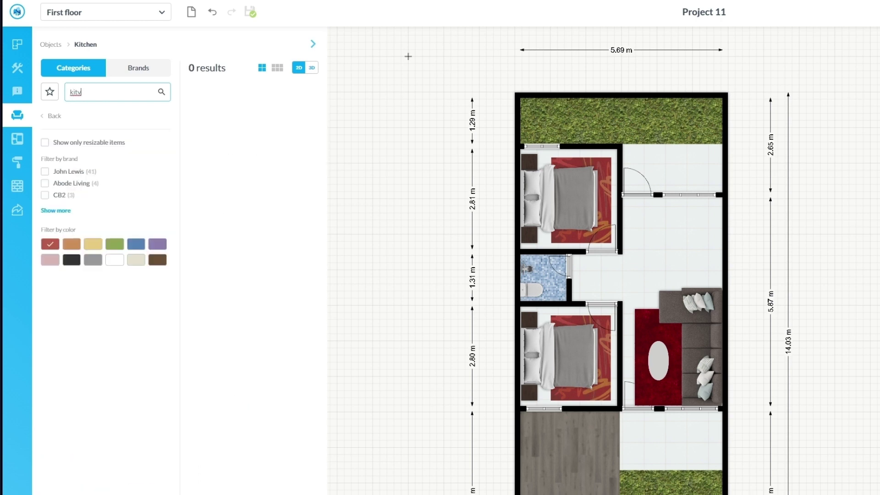
key("BackSpace")
key("BackSpace")
key("BackSpace")
key("BackSpace")
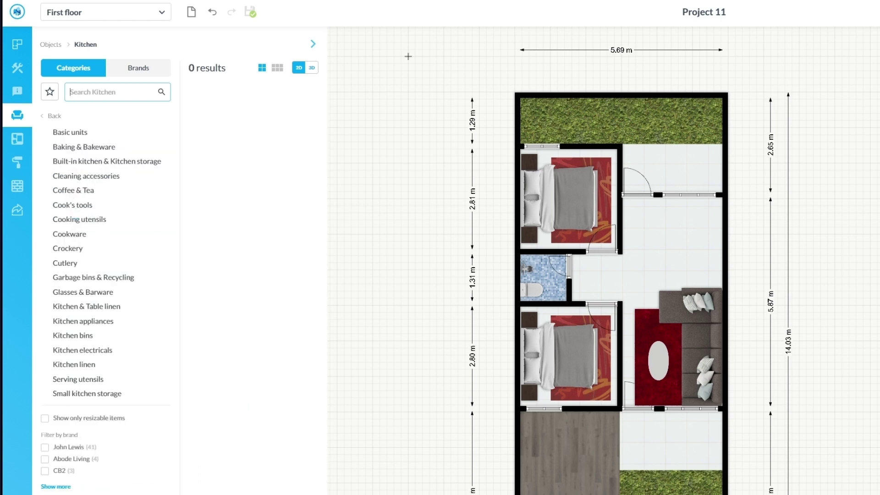
type("bsase")
key("BackSpace")
key("BackSpace")
key("BackSpace")
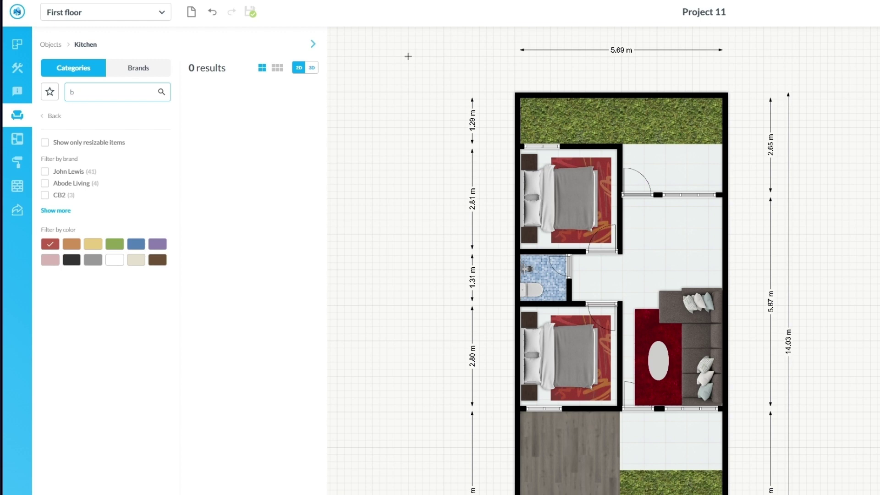
type("ase")
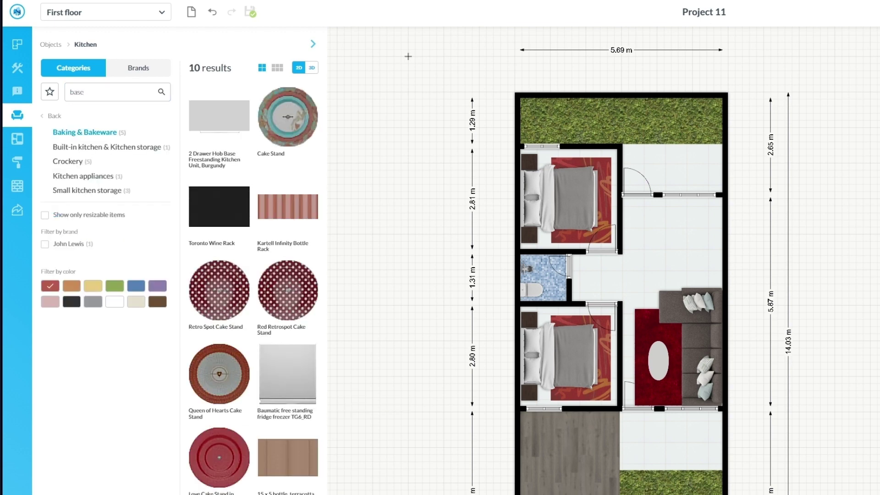
- Remove the red color filter from the Kitchen results and show the models in 3D
left_click(54, 116)
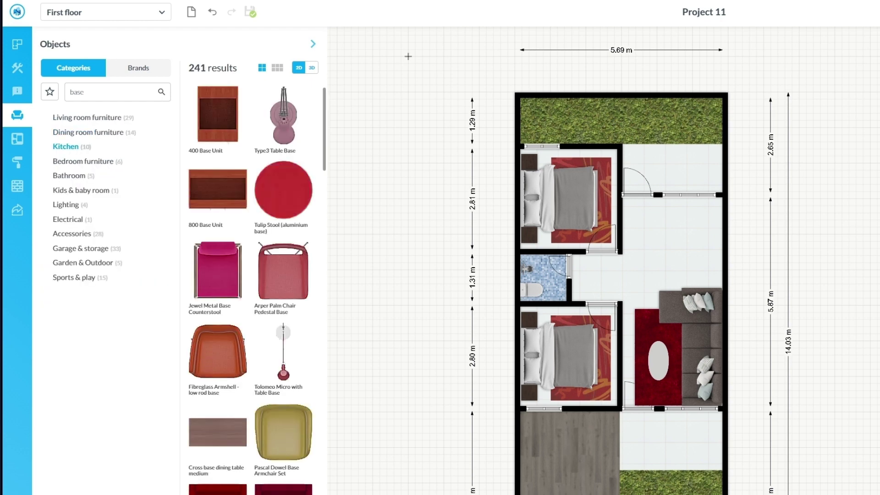
left_click(66, 146)
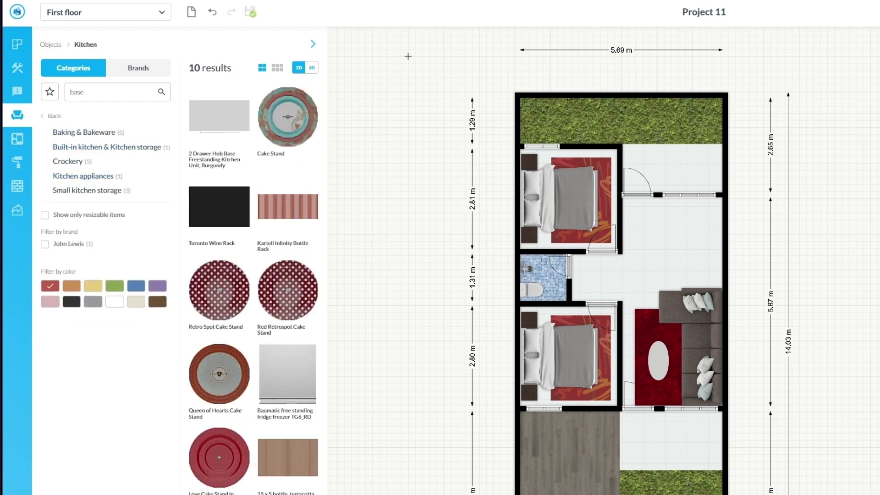
left_click(50, 286)
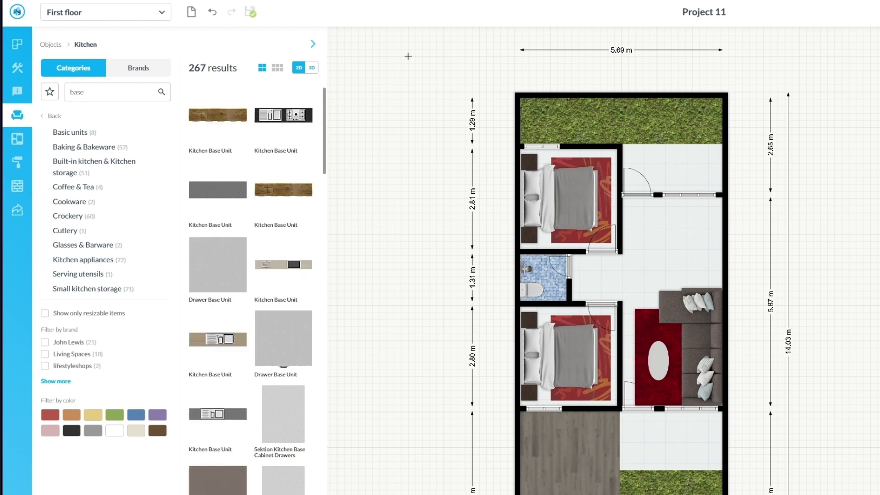
left_click(312, 67)
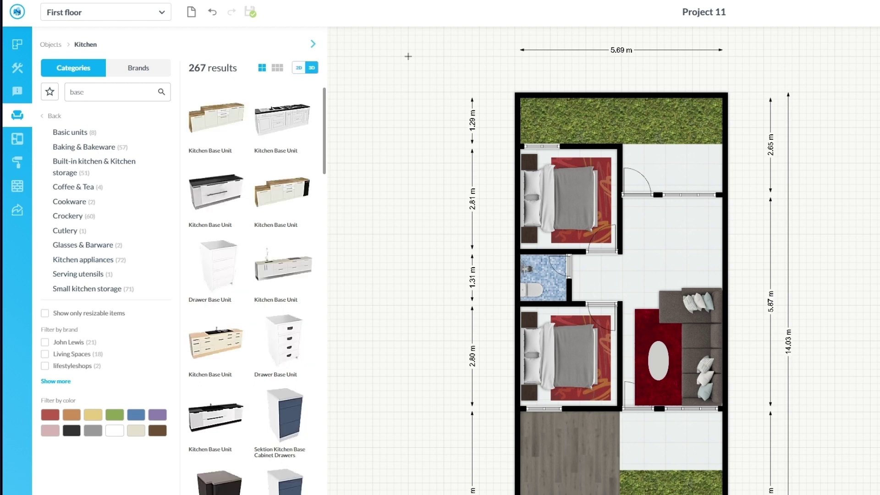
- Place a Kitchen Base Unit with sink and hob in the upper-right area and set its width to 190 cm and length to 60 cm
left_click_drag(283, 266, 661, 193)
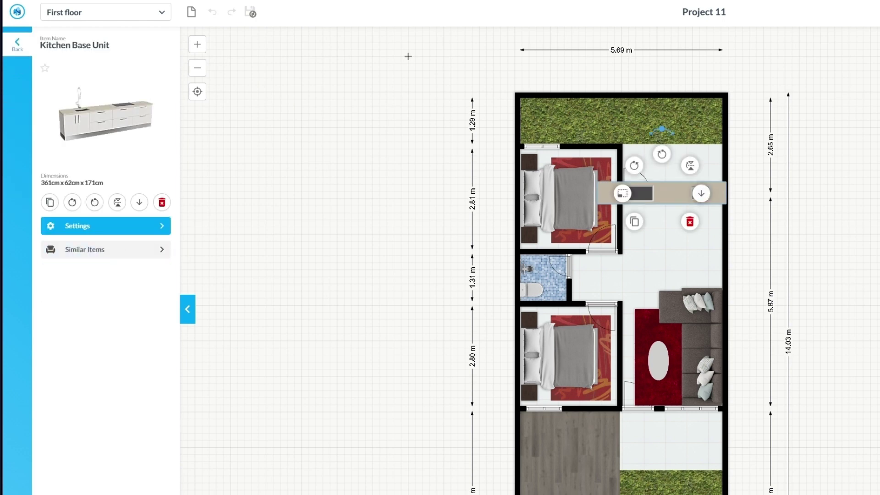
left_click(106, 226)
mouse_move(139, 115)
left_mouse_down()
mouse_move(118, 114)
mouse_move(126, 114)
left_mouse_up()
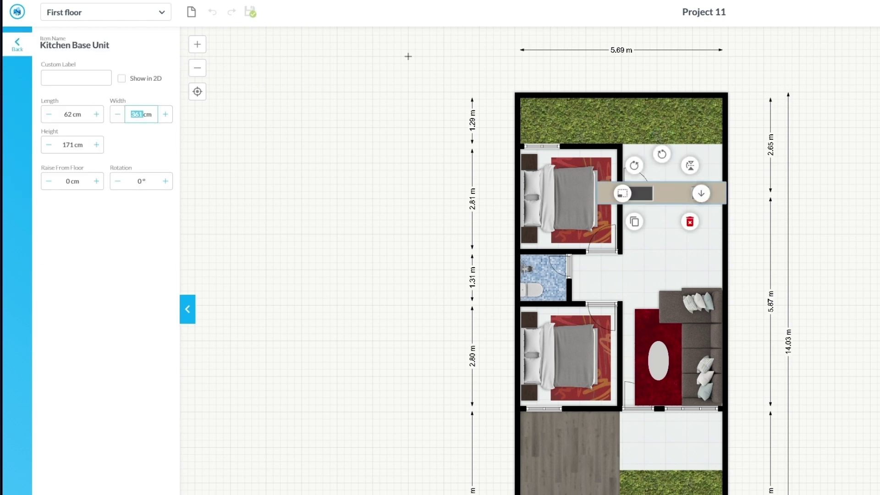
type("190")
key("shift+Tab")
type("60")
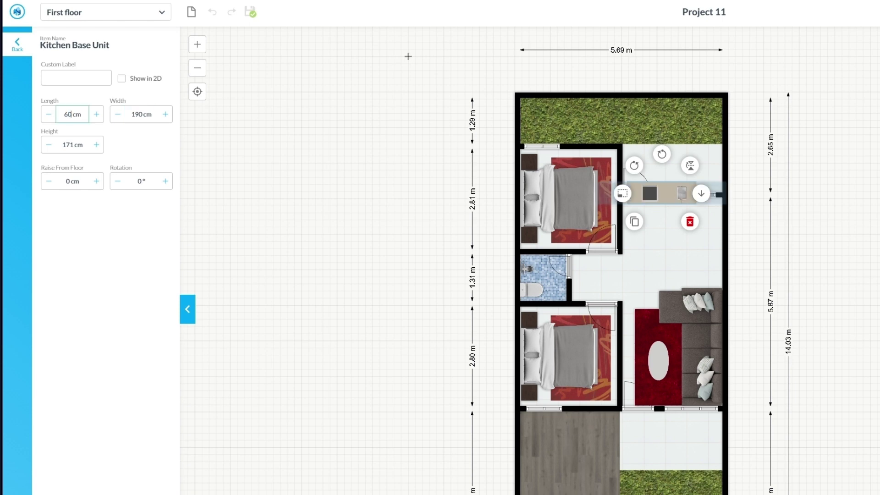
- Move the kitchen base unit into the upper-right area's lower right corner, along the wall with the window
left_click(661, 193)
left_click_drag(662, 193, 692, 182)
scroll(688, 182, "up", 2)
scroll(787, 232, "down", 2)
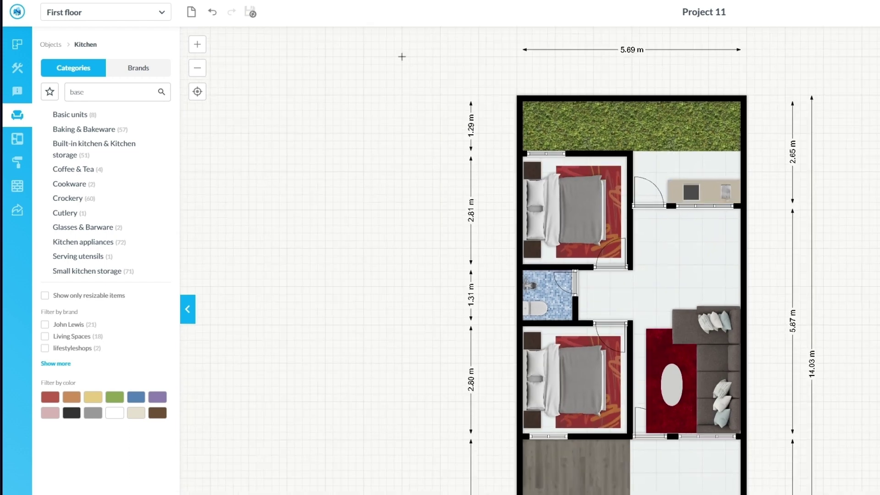
left_click_drag(401, 55, 395, 8)
- Clear the kitchen search and search all object categories for 'car'
mouse_move(87, 132)
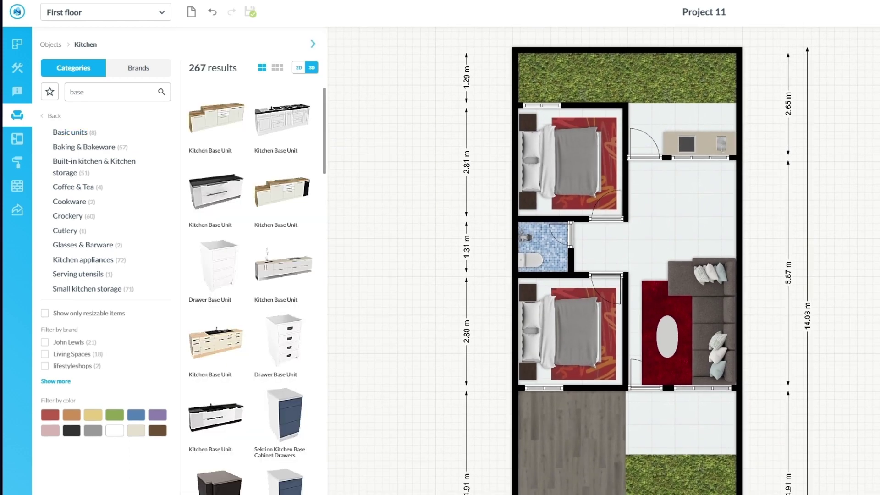
double_click(77, 92)
key("BackSpace")
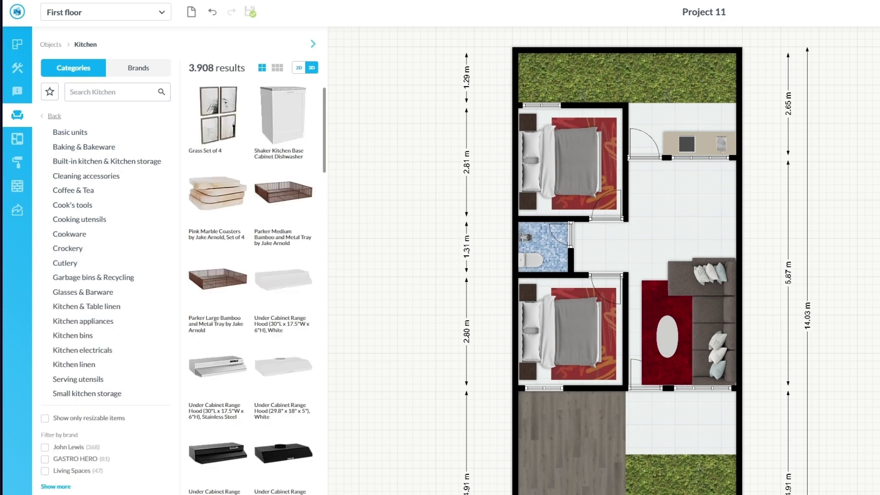
left_click(54, 116)
left_click(106, 93)
type("car")
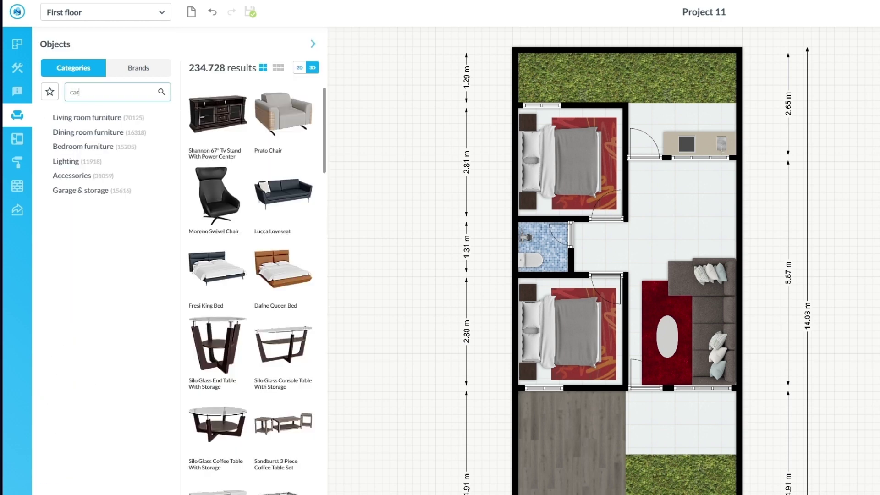
left_click(285, 193)
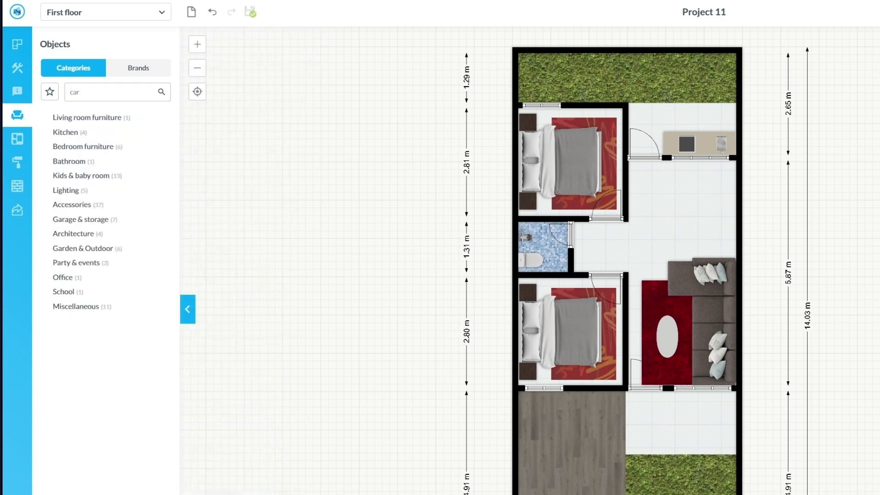
- Place the SUV car in the wood-floored carport at the lower left of the plan and nudge it into position
left_click(578, 475)
left_click(578, 435)
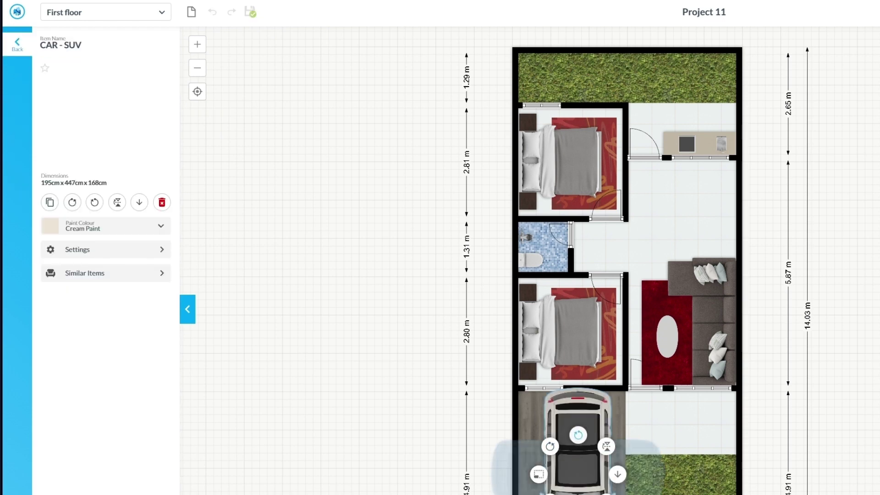
left_click(578, 454)
left_click_drag(578, 454, 568, 465)
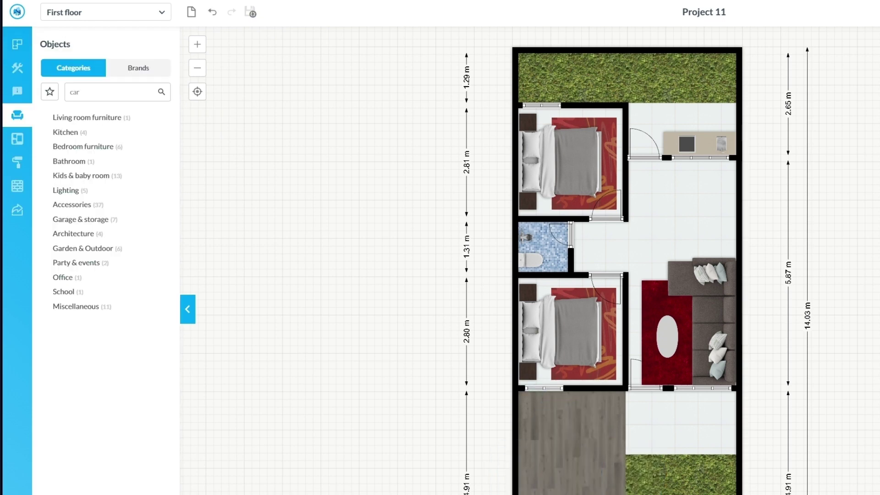
- Replace the object search with 'tea set' and place the Hypnos Tea Set on the tiled terrace beside the car
left_click(188, 310)
left_click(108, 92)
key("BackSpace")
key("BackSpace")
key("BackSpace")
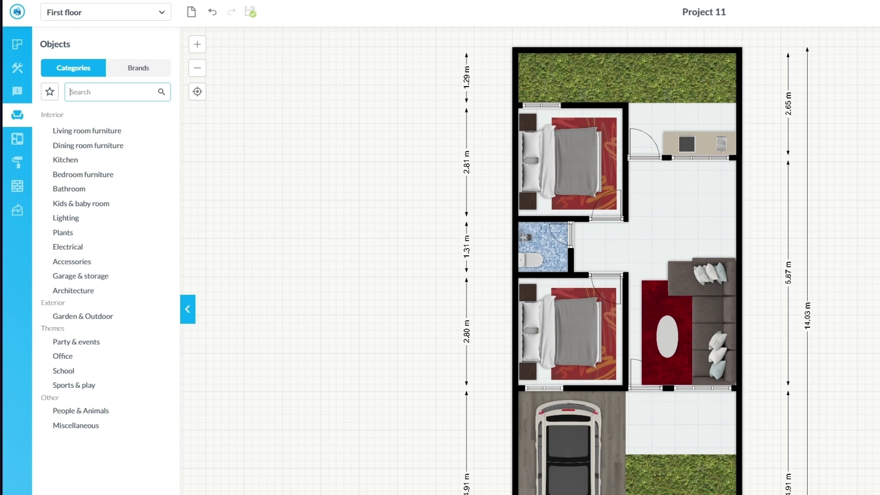
type("tea")
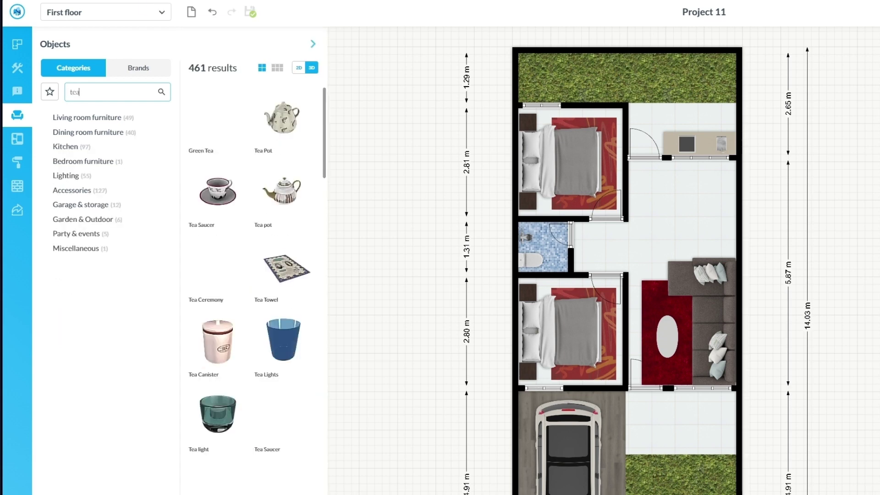
type(" sert")
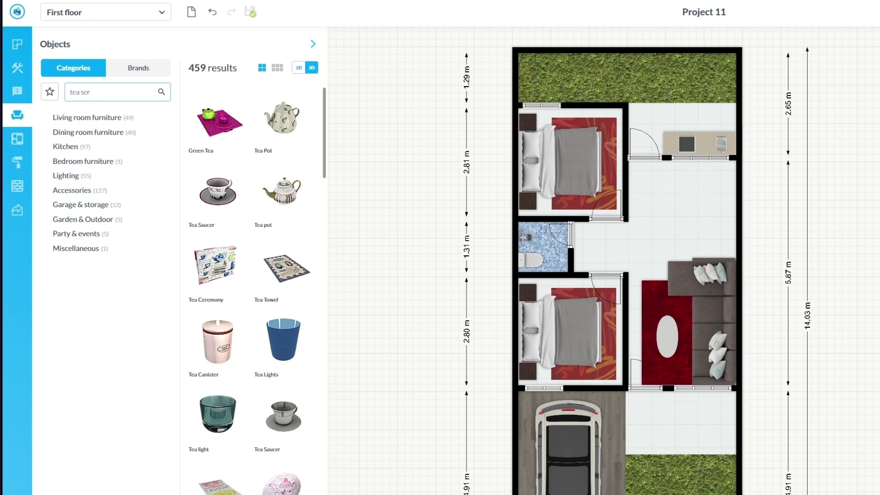
key("BackSpace")
type("t")
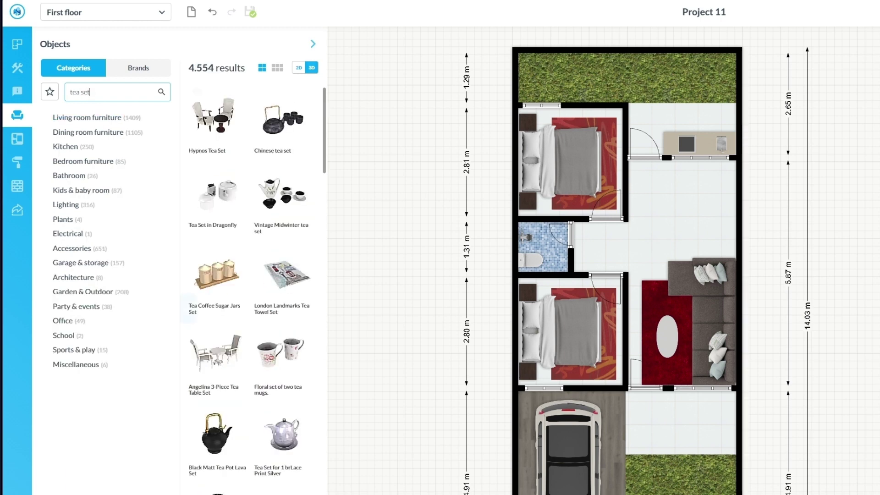
left_click_drag(214, 117, 699, 418)
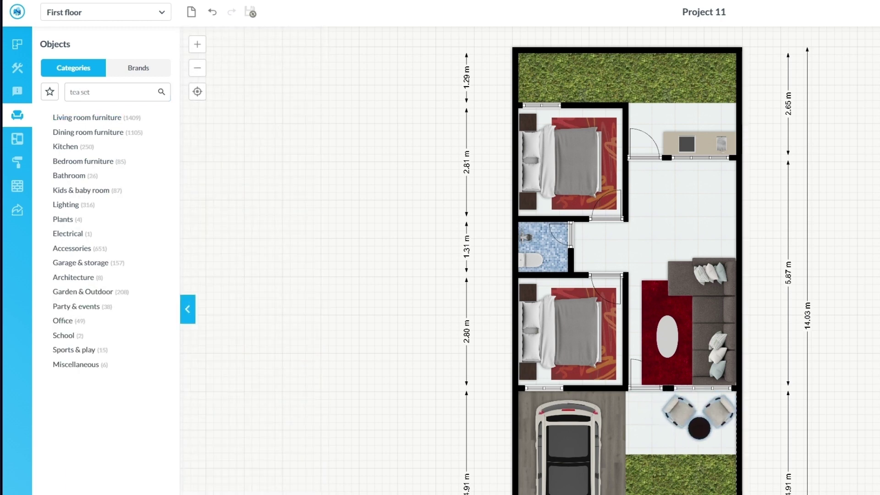
- Replace the search with 'proaktiv' and place the four-chair ProAktiv - Dining set between the kitchen and sofa, rotated lengthwise across the room
left_click(187, 309)
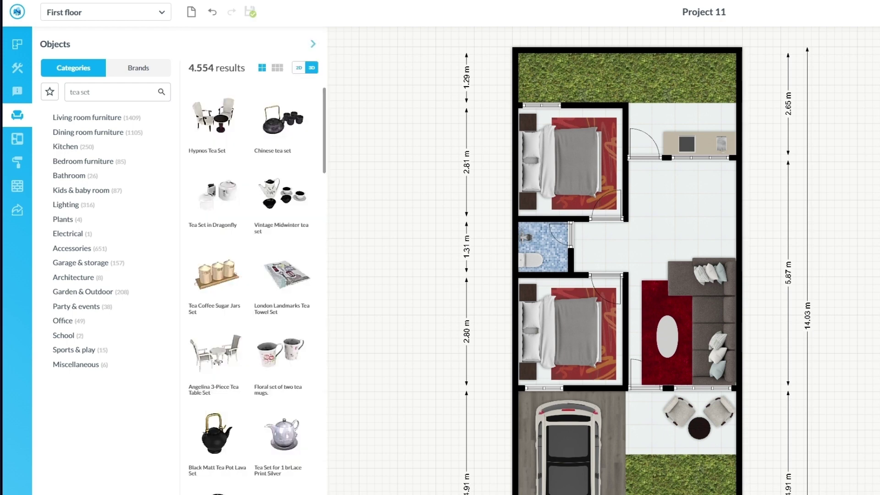
left_click(88, 132)
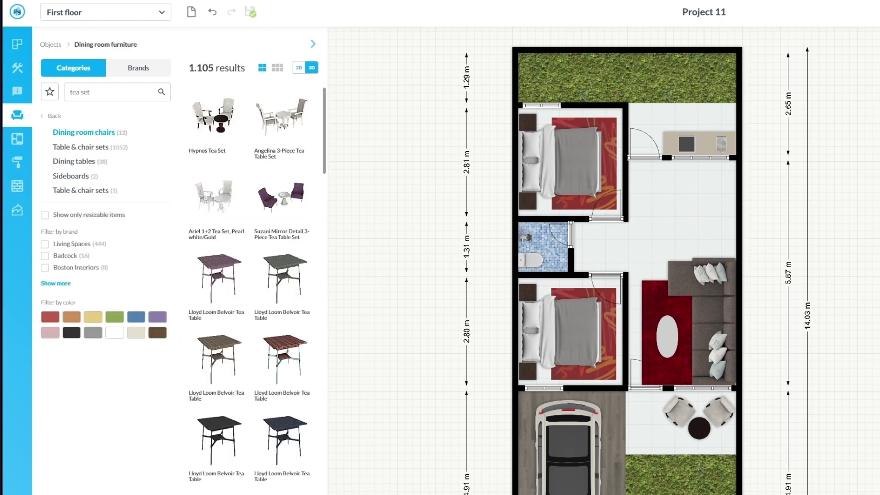
triple_click(81, 93)
key("BackSpace")
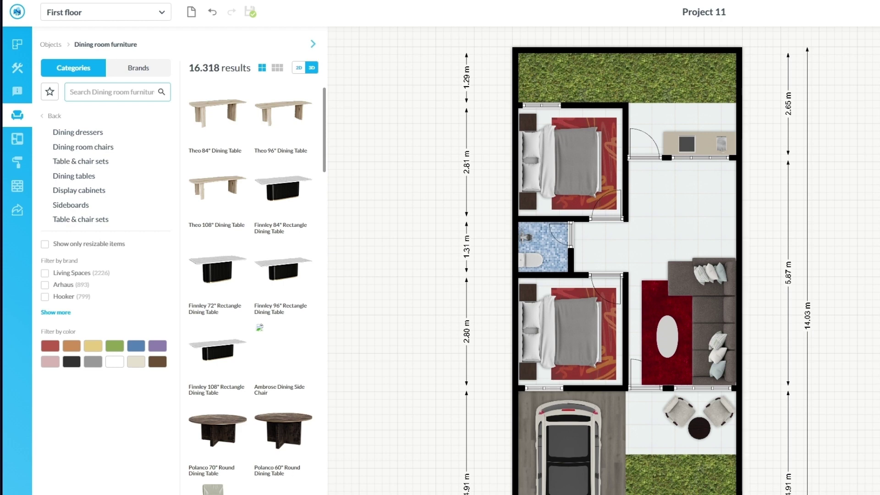
type("p")
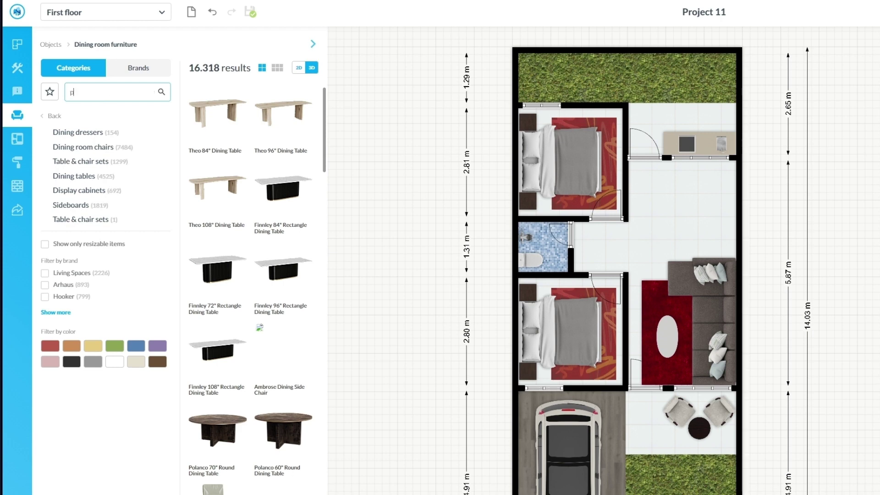
type("roaktif")
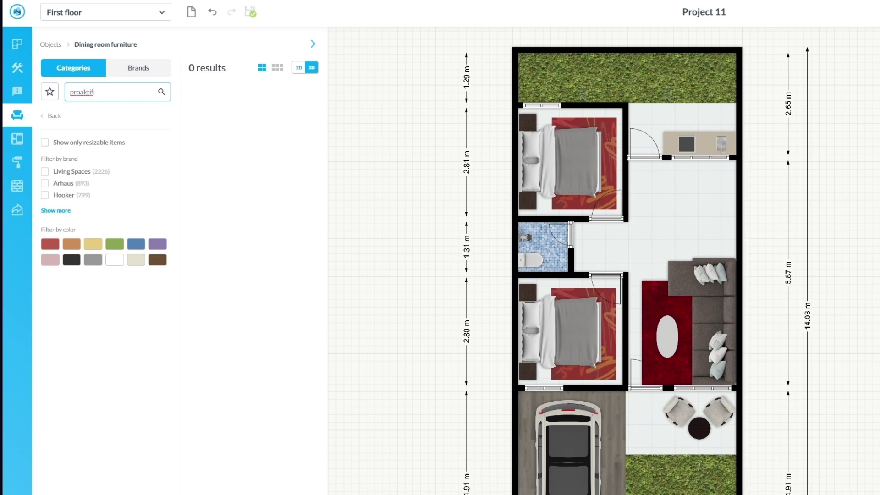
key("BackSpace")
type("v")
key("Return")
left_click_drag(284, 343, 695, 199)
key("r")
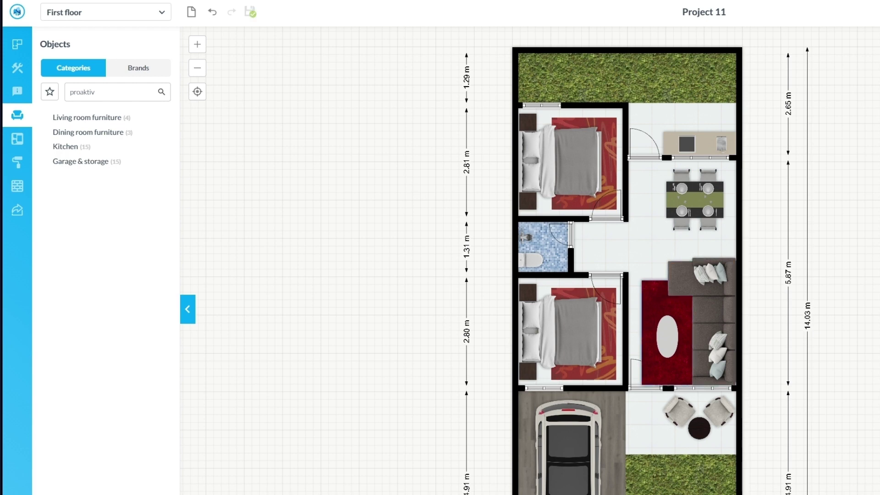
- Add the Relate Rugs - Orange - 160 x 230cm from the living room rug's similar items and rotate it under the dining set
left_click(656, 306)
left_click(106, 249)
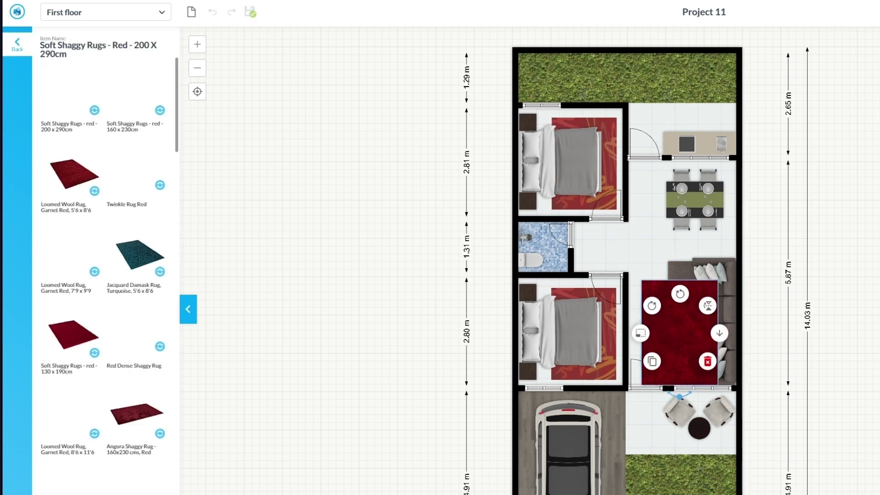
scroll(124, 442, "down", 8)
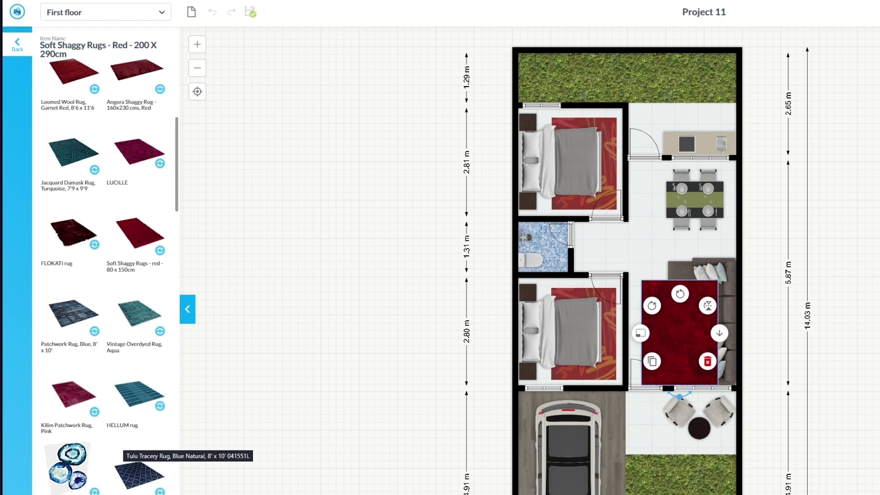
scroll(125, 443, "down", 12)
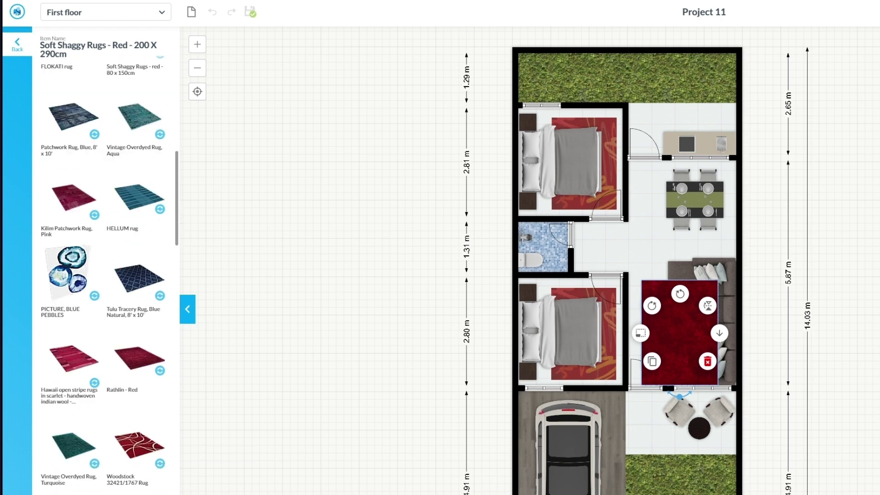
scroll(109, 275, "down", 12)
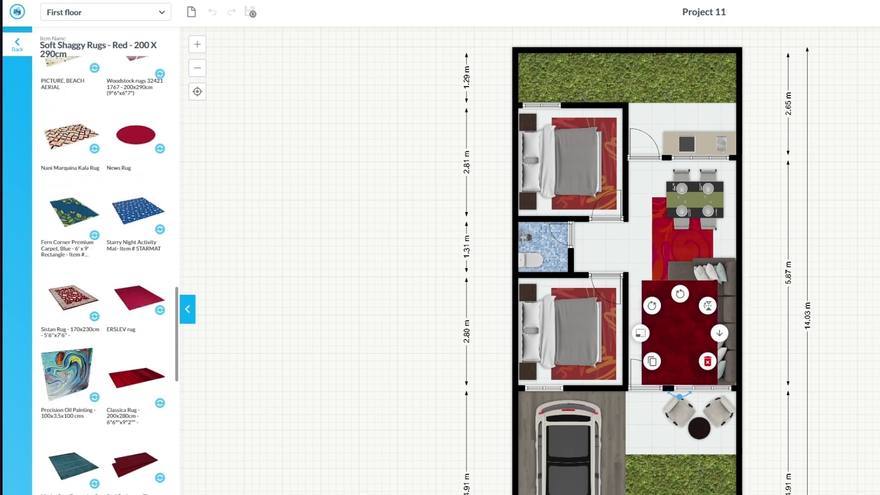
left_click_drag(683, 250, 672, 226)
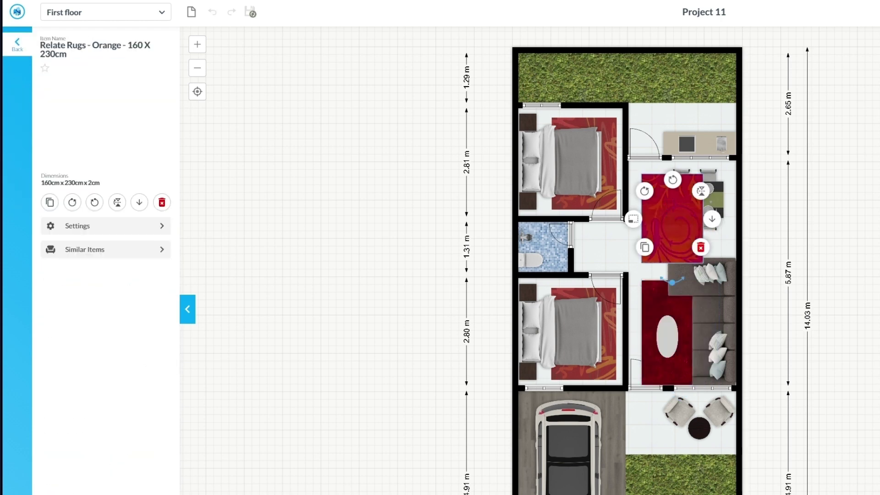
left_click(644, 191)
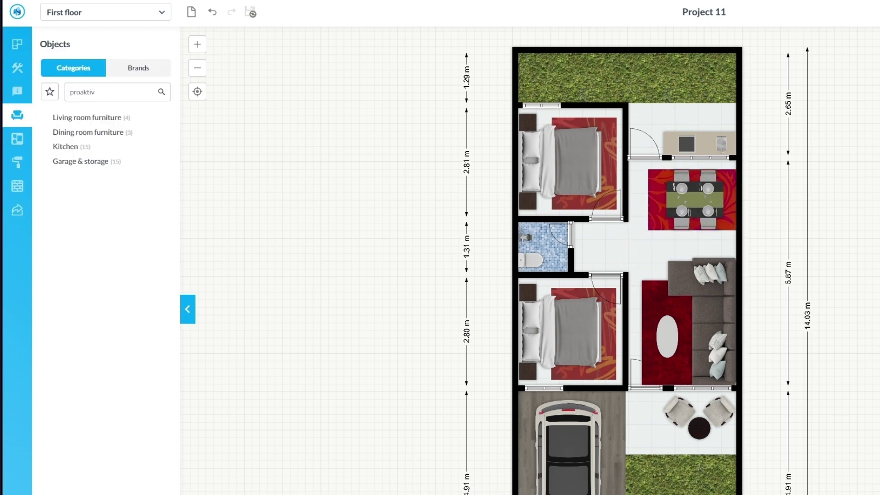
- Replace the search with 'palm' and place the Palm tree at the right end of the upper garden
mouse_move(91, 117)
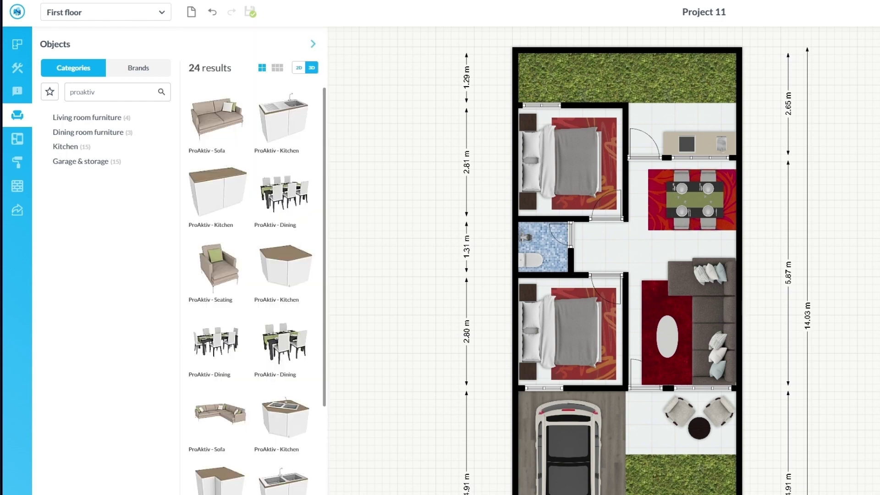
double_click(83, 92)
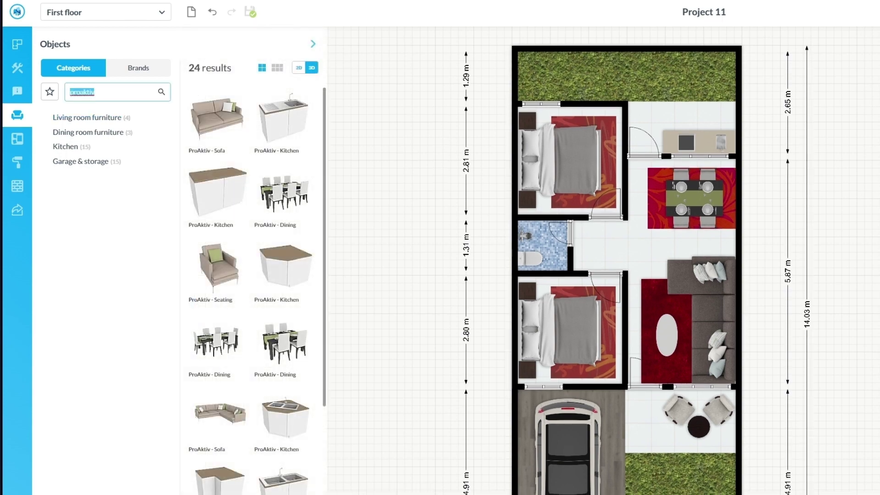
key("BackSpace")
type("p")
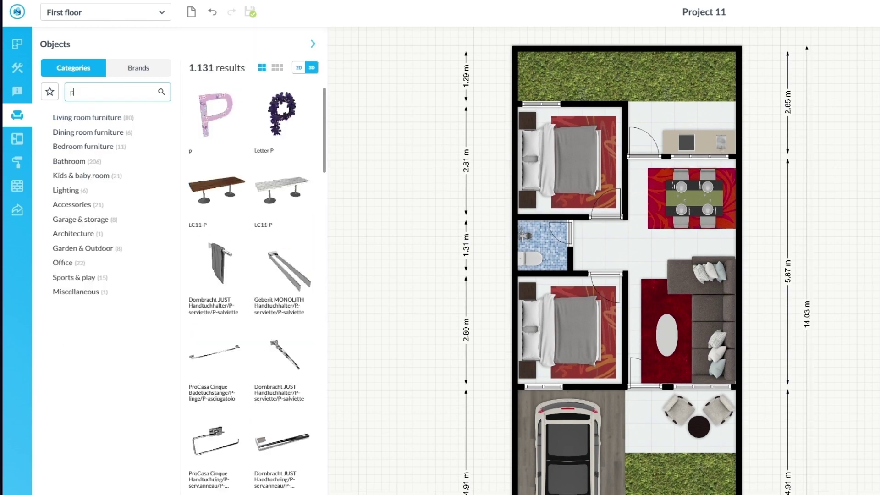
type("alm")
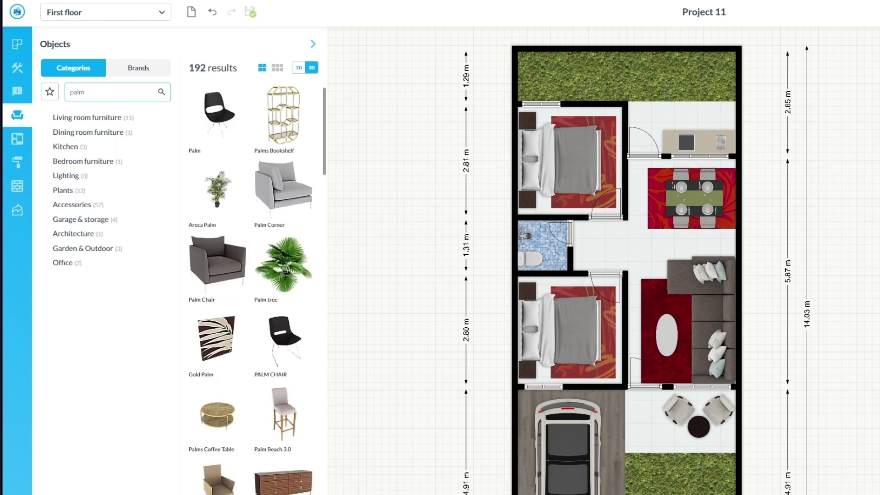
left_click_drag(284, 266, 642, 494)
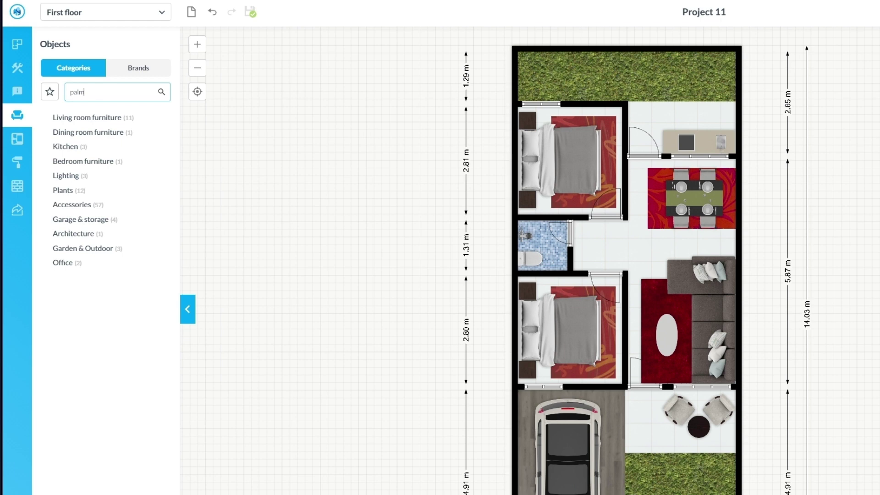
left_click(697, 494)
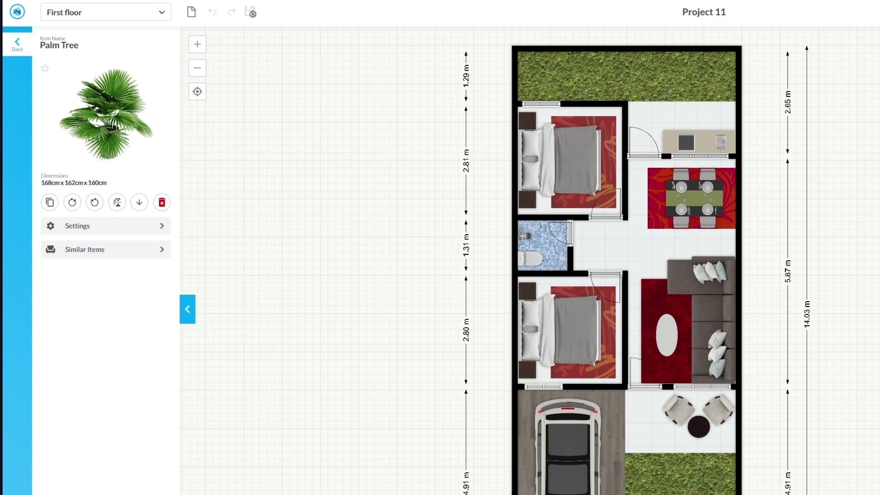
left_click(697, 494)
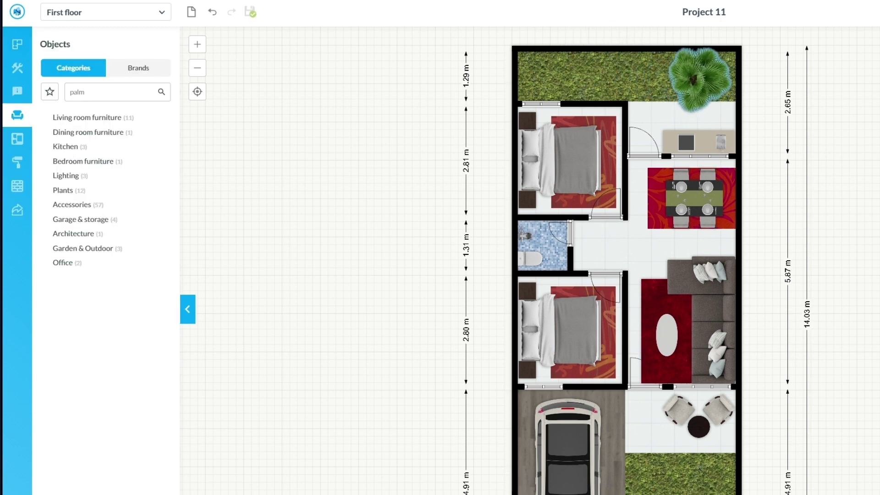
- Set the palm tree's width to 75 cm and length to 70 cm and shift it toward the garden's right wall
left_click(699, 80)
left_click(105, 226)
left_click_drag(147, 114, 49, 114)
type("75")
type("75")
key("Escape")
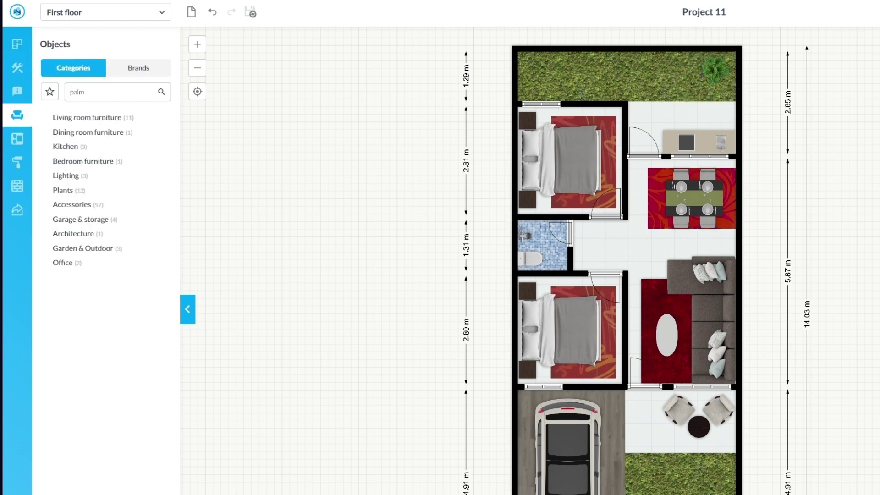
- Set the palm tree's width to 105 cm and length to 100 cm
left_click(715, 69)
left_click(79, 226)
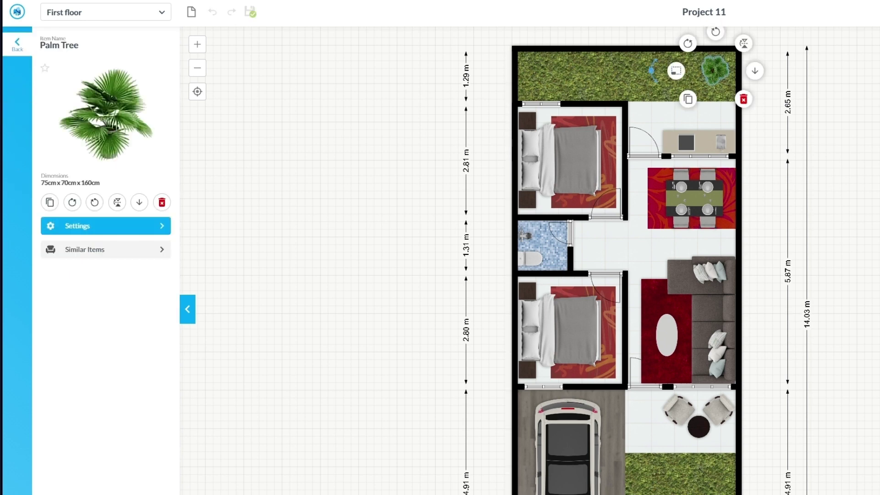
left_click(135, 114)
type("105")
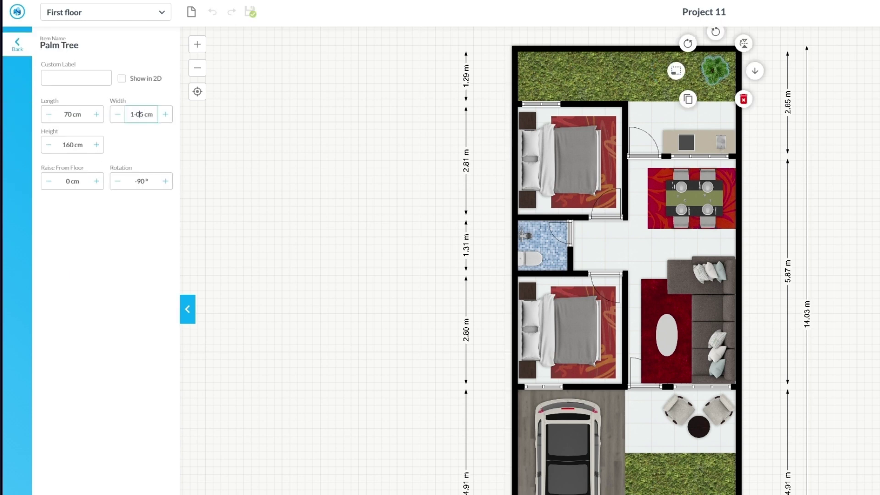
key("BackSpace")
key("BackSpace")
type("0")
left_click_drag(72, 114, 64, 114)
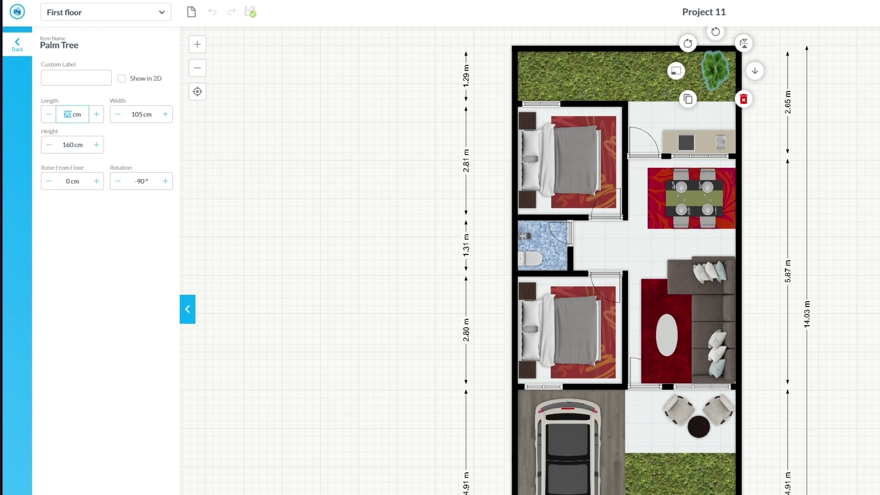
type("100")
key("Return")
left_click(395, 183)
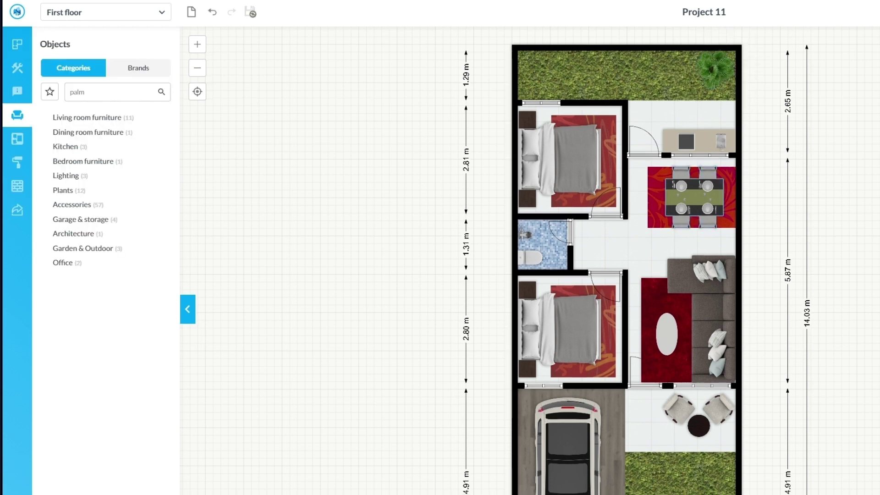
- Limit the palm results to Plants, place a Palm in Square White Pot in the lower garden and put a copy to its right
mouse_move(74, 234)
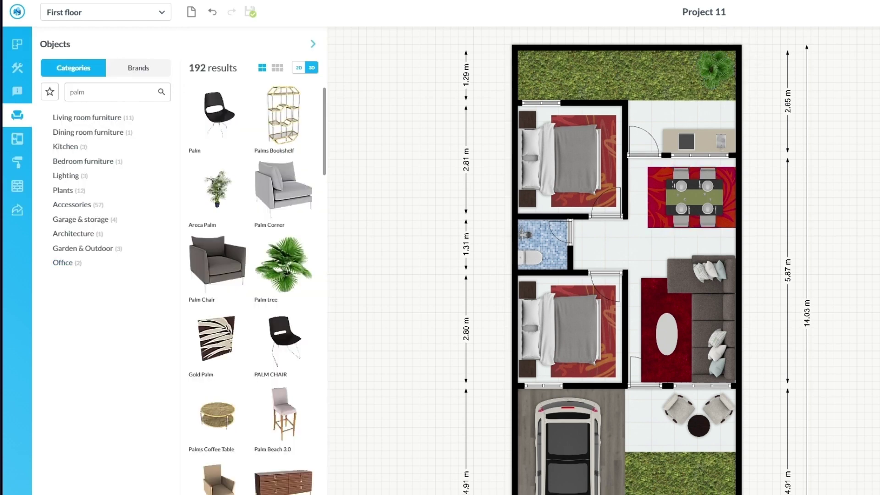
left_click(64, 190)
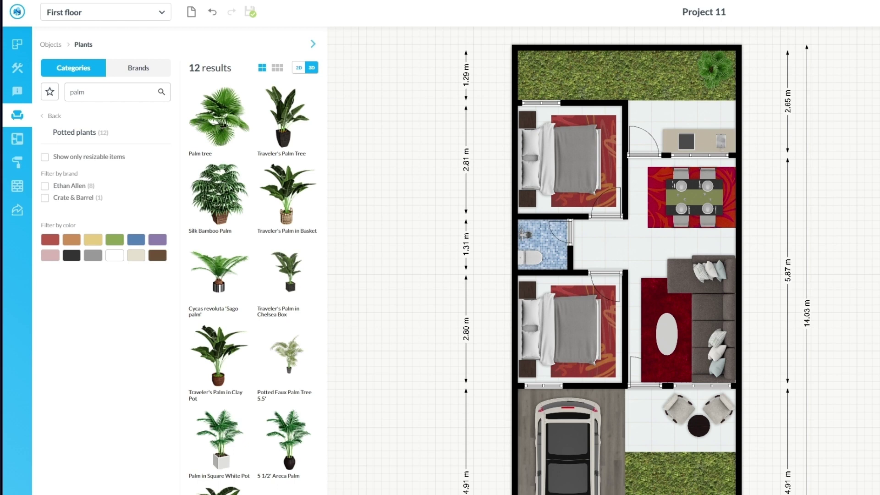
left_click_drag(219, 447, 635, 460)
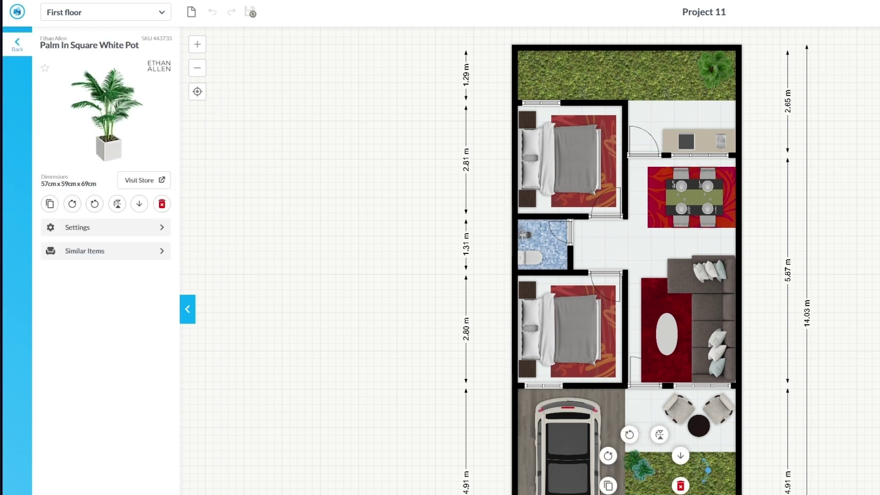
left_click_drag(644, 459, 684, 462)
left_click(626, 478)
left_click(683, 462)
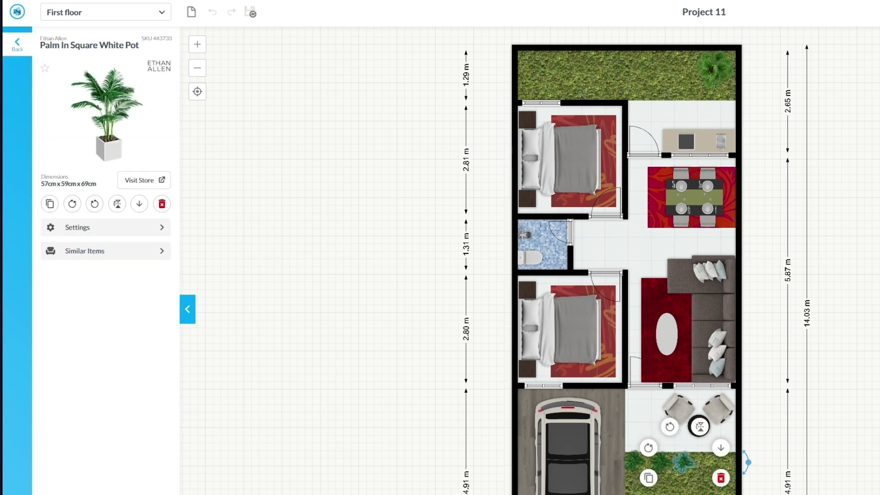
- Copy the Palm in Square White Pot to add a fourth plant to the row along the lower garden's terrace edge
left_click(106, 227)
key("Escape")
left_click(683, 462)
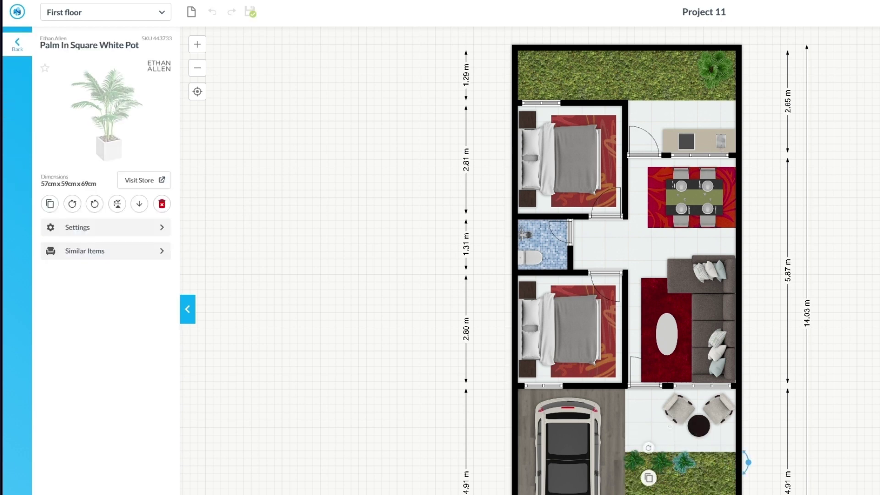
key("Escape")
left_click(683, 462)
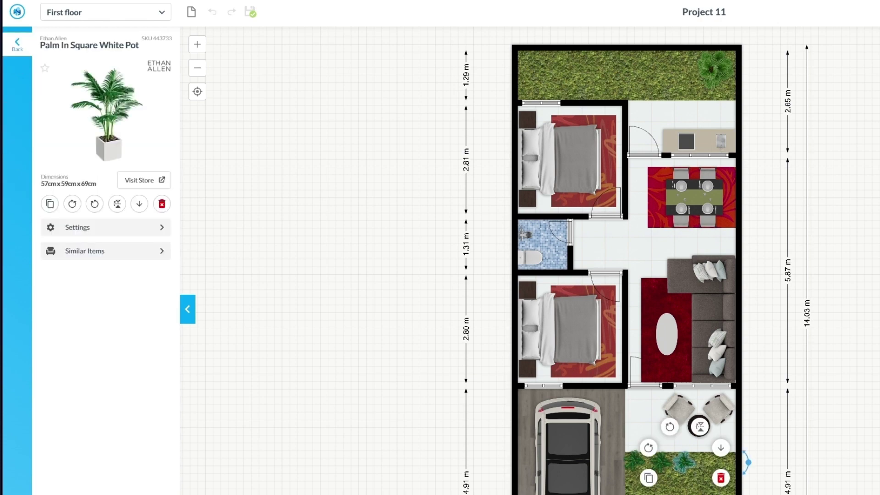
left_click(648, 477)
scroll(648, 478, "up", 3)
left_click_drag(618, 474, 539, 463)
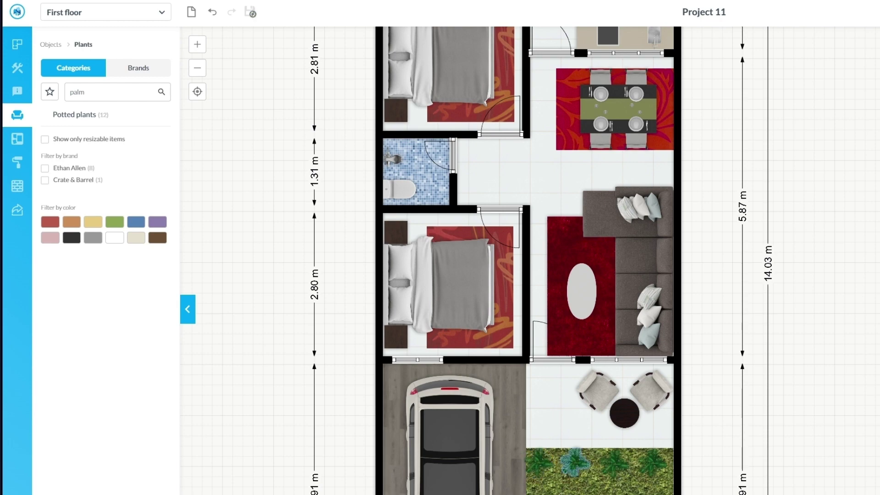
scroll(614, 458, "down", 2)
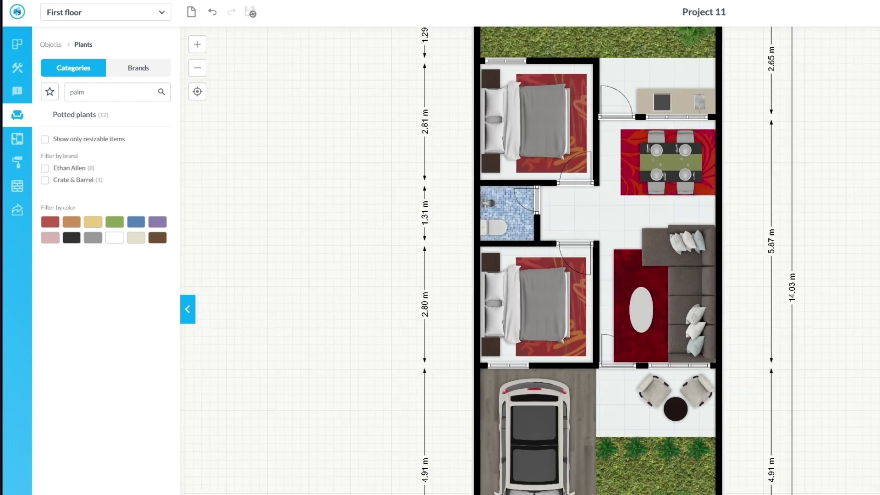
scroll(615, 260, "down", 2)
- Clear the 'palm' search within Plants and list the Bouquets and table plants
left_click(74, 115)
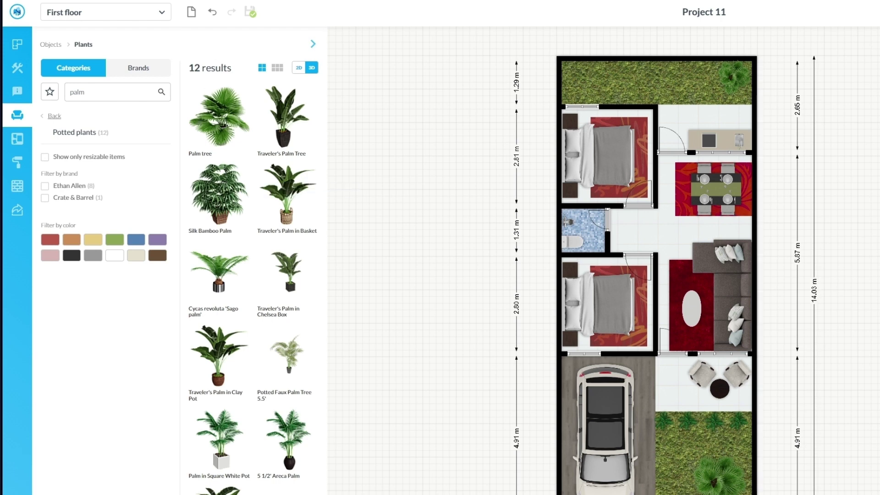
left_click(54, 116)
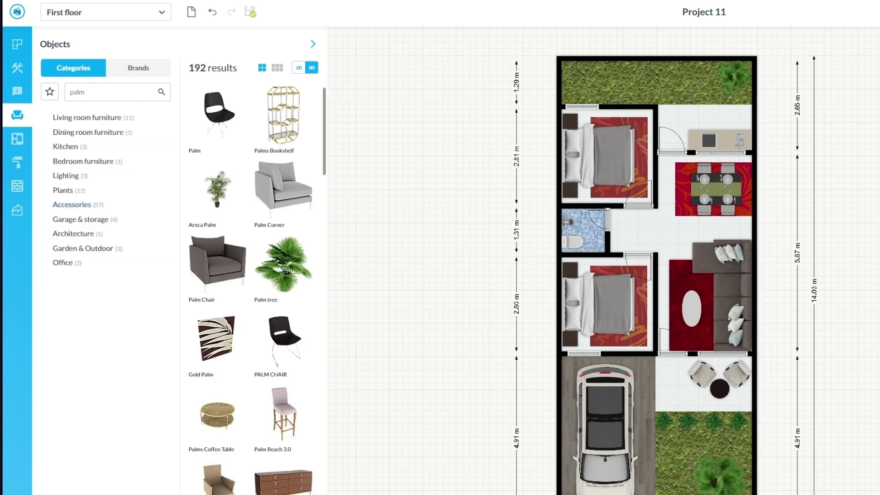
left_click(63, 191)
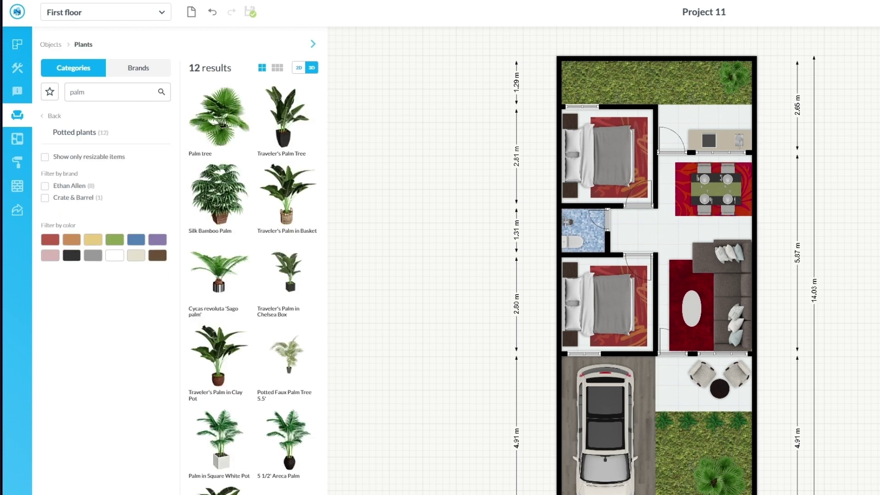
double_click(77, 92)
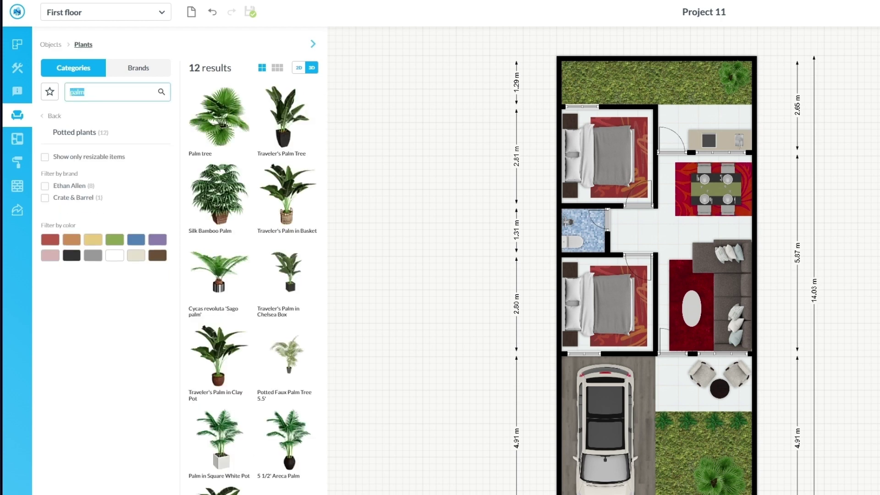
key("BackSpace")
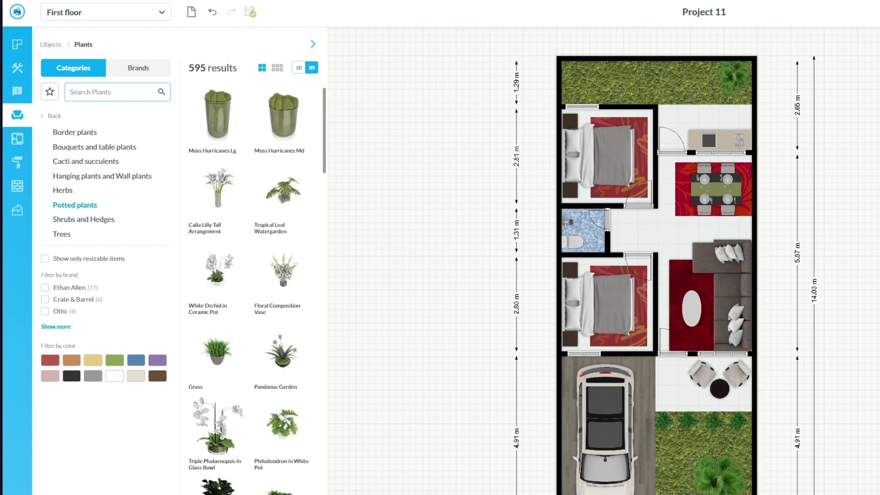
left_click(95, 148)
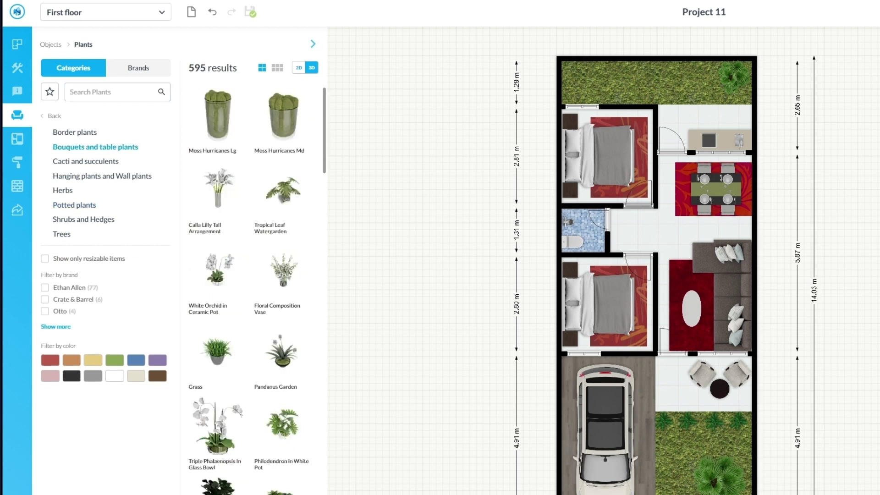
- Place a Rose & Hydrangea Mixed Watergarden bouquet on the oval coffee table in the living room
scroll(257, 290, "down", 5)
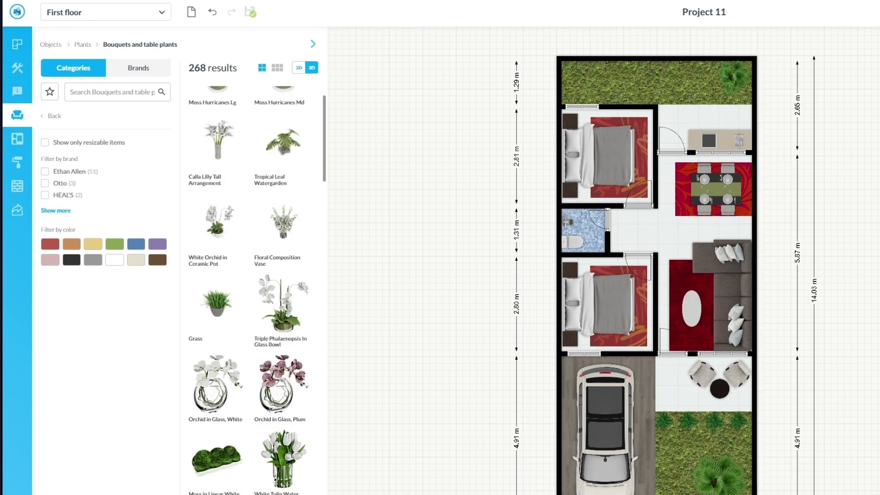
scroll(252, 284, "down", 10)
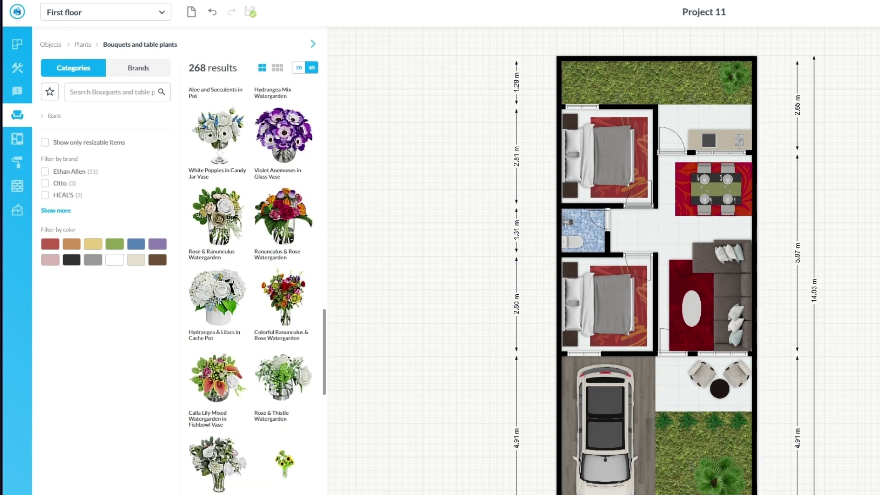
left_click_drag(284, 377, 692, 309)
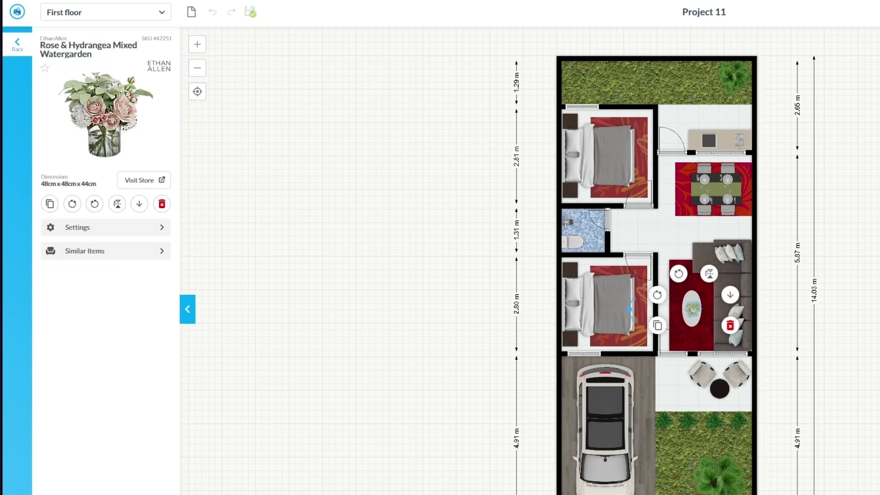
left_click(780, 302)
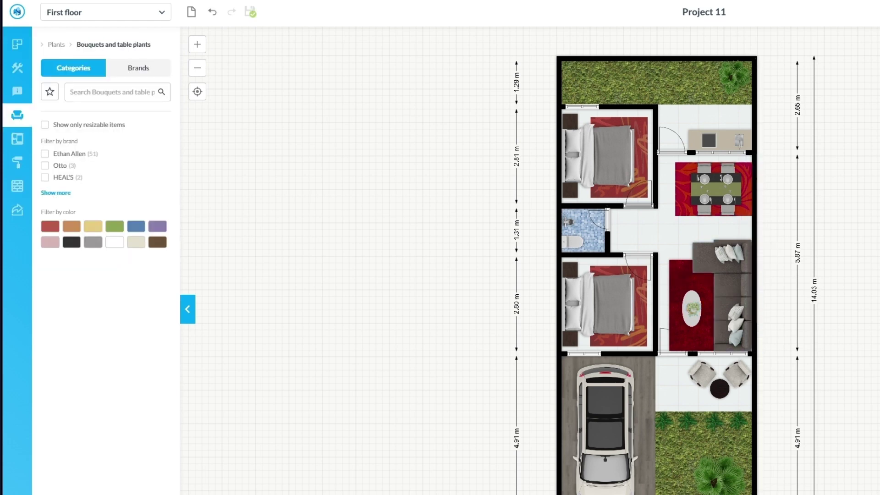
- Search the whole object library for 'stone' and look through the results for a garden stone
left_click(54, 116)
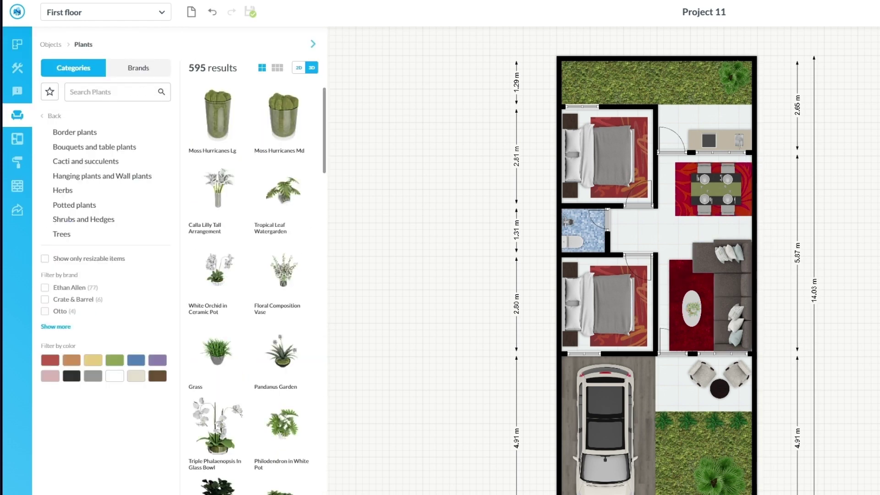
left_click(54, 116)
left_click(110, 92)
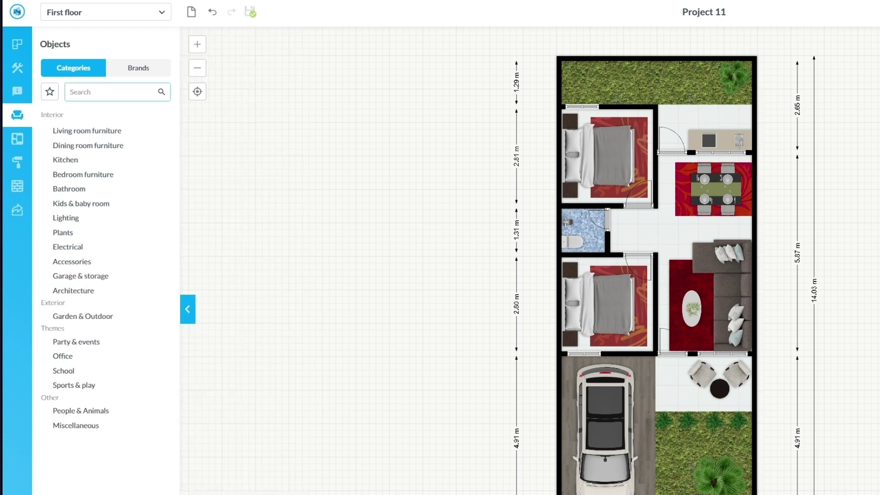
type("stone")
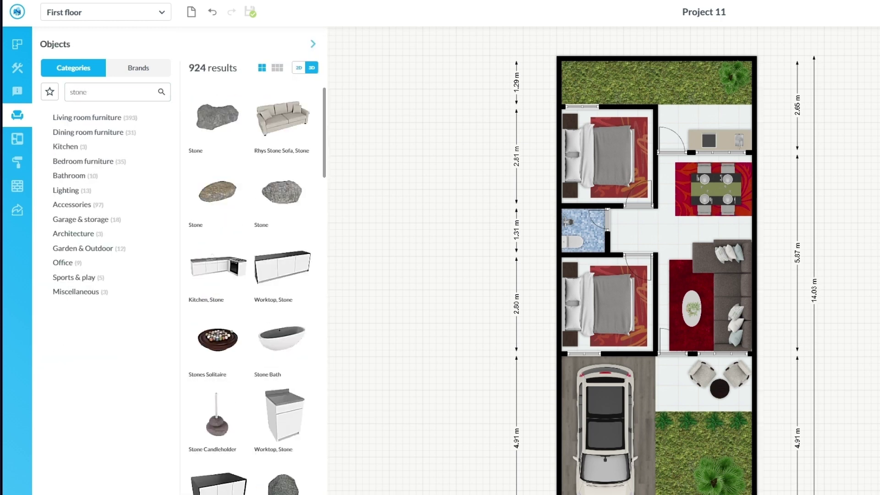
scroll(249, 275, "down", 5)
scroll(250, 275, "down", 15)
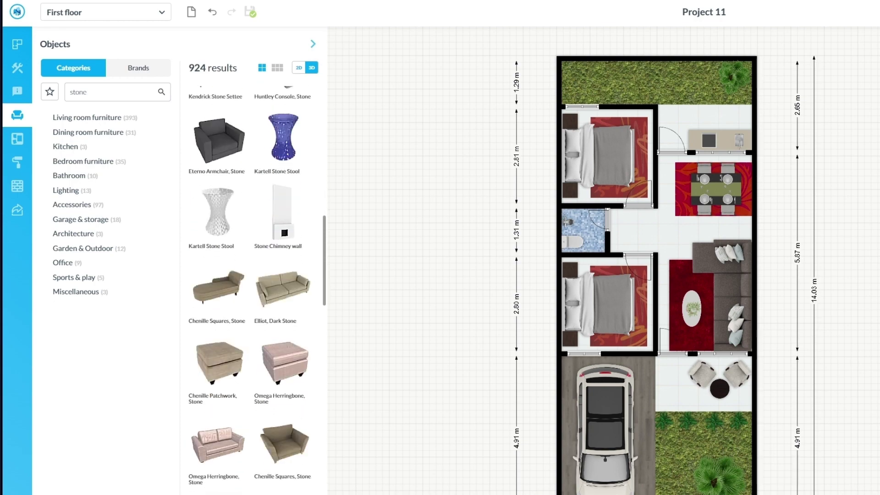
scroll(250, 275, "down", 15)
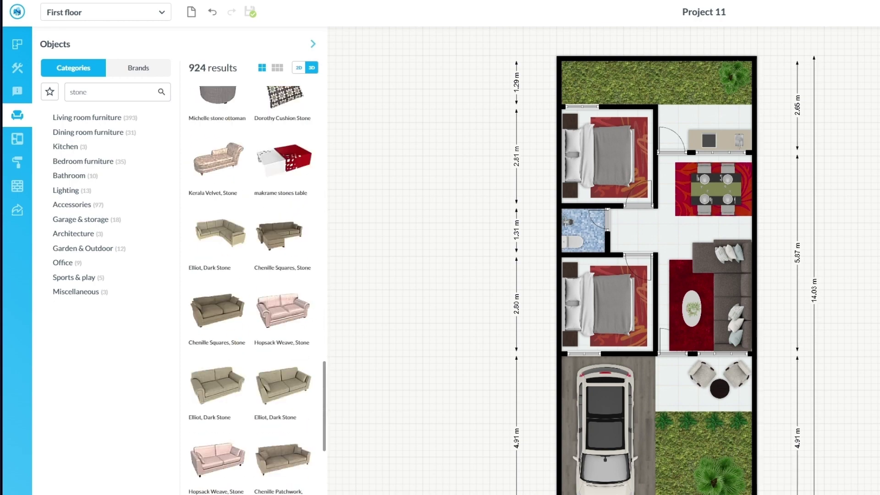
scroll(250, 275, "up", 20)
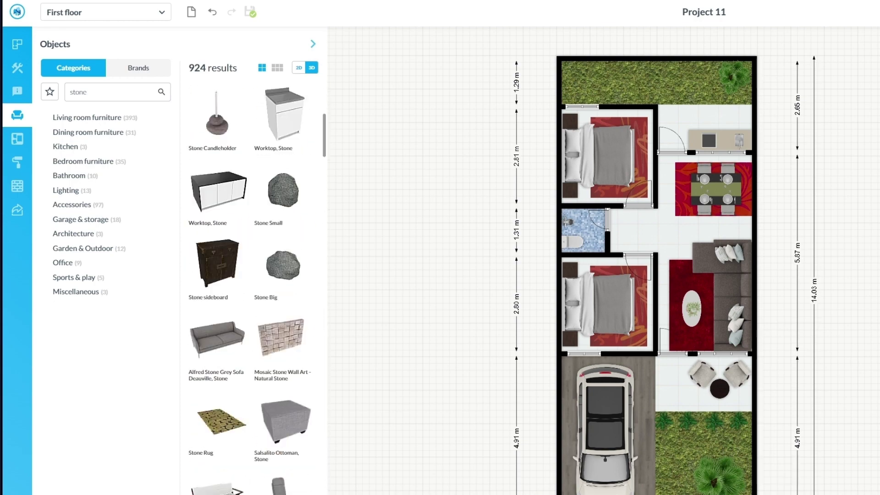
- Place a Stone Small in the lower garden between the potted palms and the palm tree
left_click(281, 193)
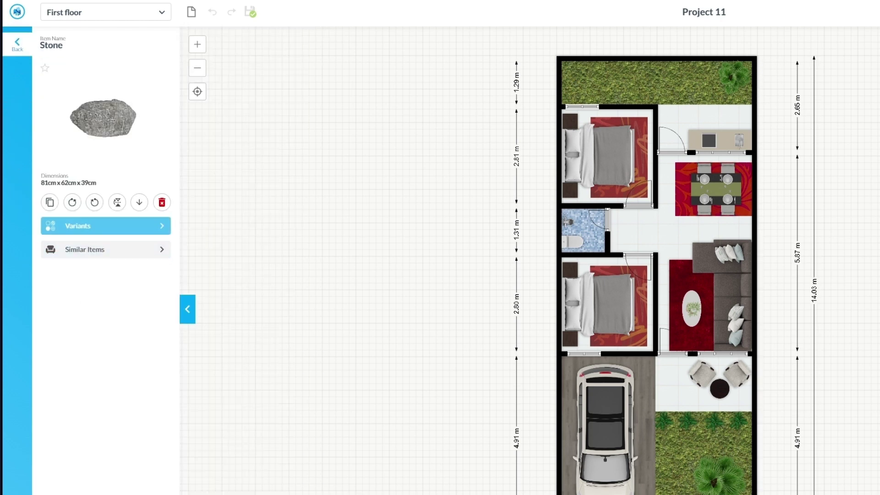
left_click(17, 44)
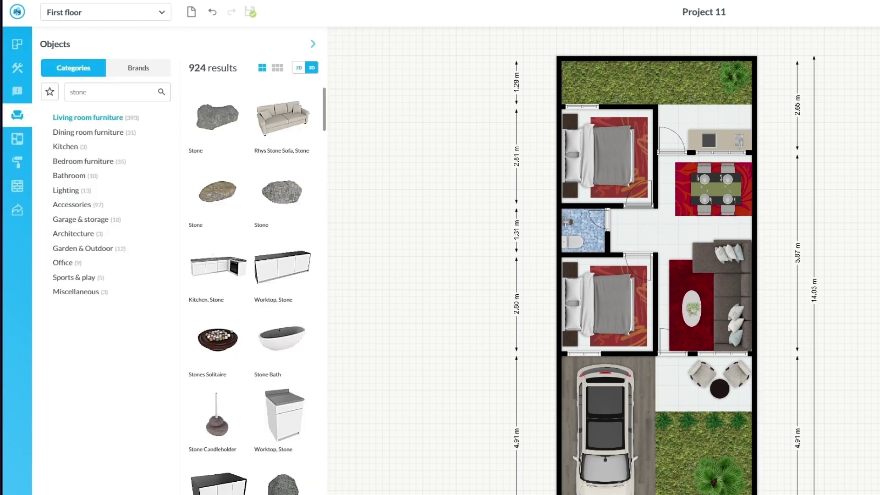
scroll(249, 284, "down", 1)
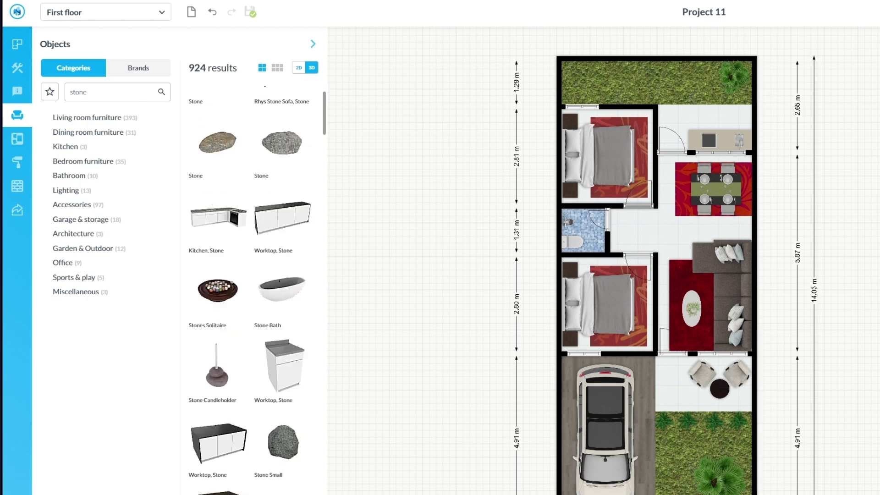
scroll(284, 394, "down", 3)
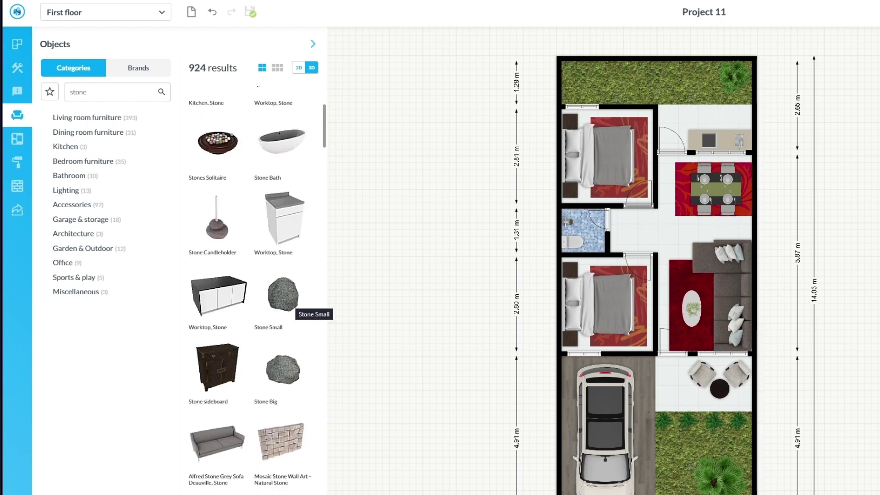
left_click_drag(293, 303, 680, 451)
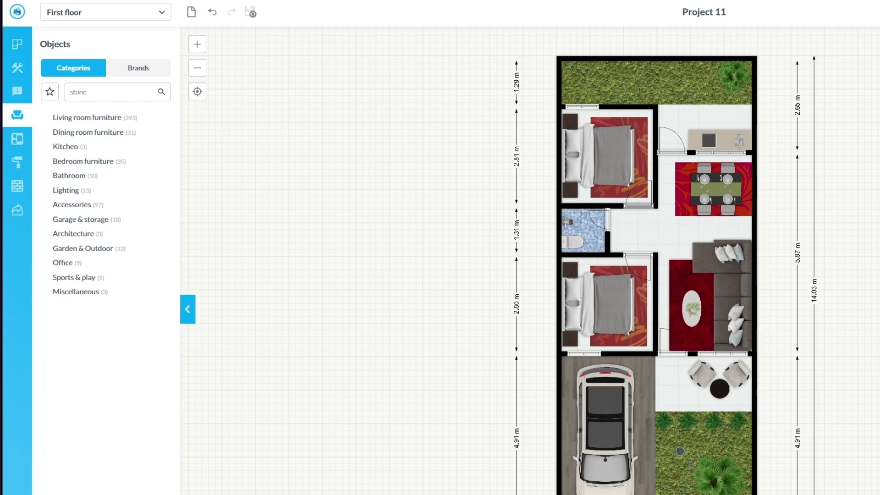
- Set the small stone's height to 5 cm, its length to 30 cm and its width to 30 cm
left_click(92, 225)
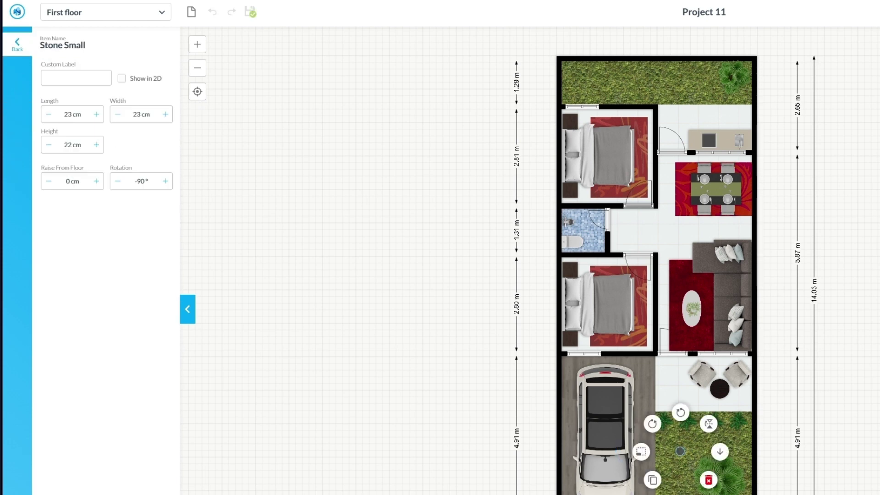
left_click(74, 145)
left_click_drag(71, 114, 63, 114)
type("3")
left_click_drag(140, 114, 133, 114)
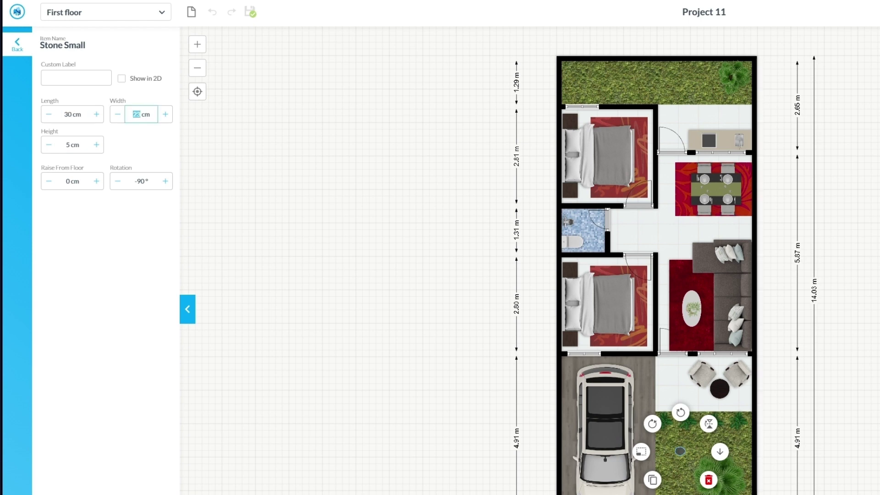
type("30")
key("Return")
left_click(18, 45)
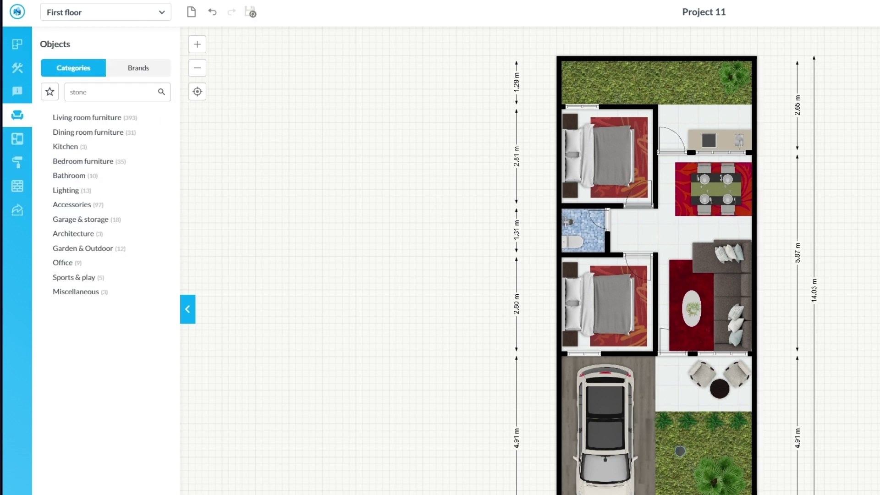
- Duplicate the flattened stone twice to lay a diagonal row of three stones in the lower garden
left_click(681, 451)
left_click(653, 480)
left_click(661, 488)
left_click(670, 493)
left_click(705, 477)
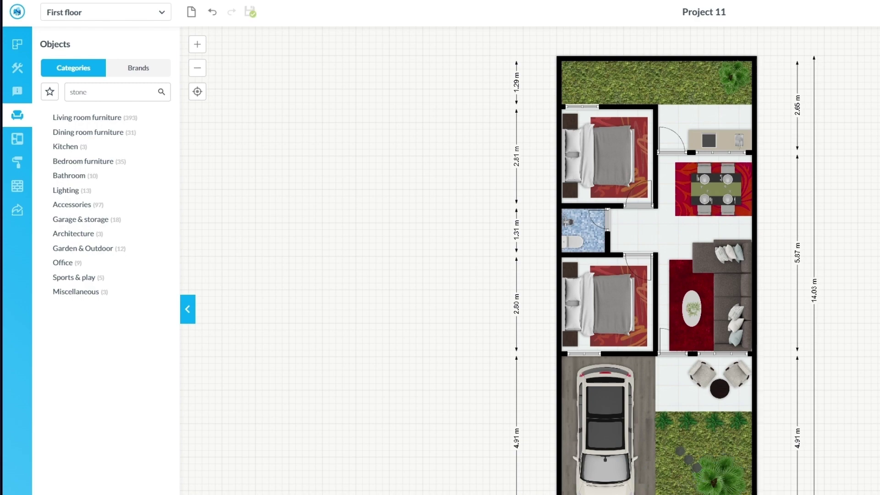
- Rearrange and copy the stones into a curved path from the potted palms, and shift the palm tree slightly away from it
left_click_drag(697, 468, 668, 436)
left_click(696, 451)
left_click(697, 451)
left_click(687, 456)
left_click(667, 490)
left_click(673, 482)
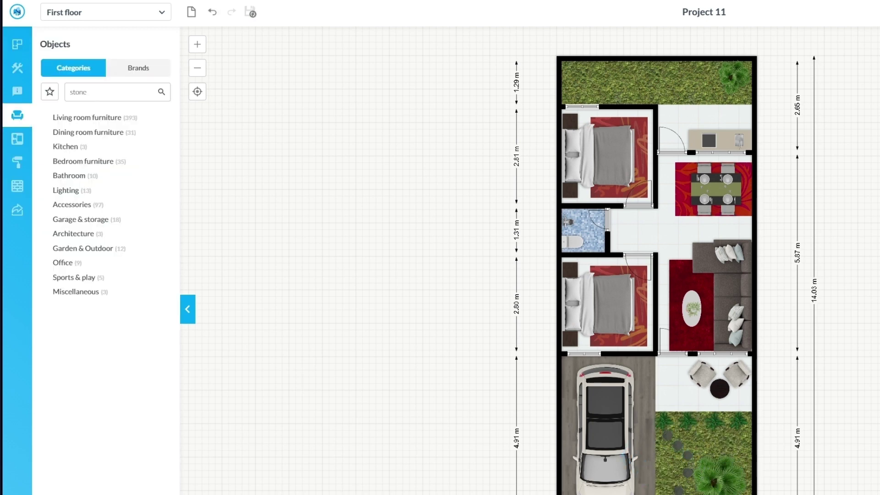
left_click_drag(715, 479, 720, 485)
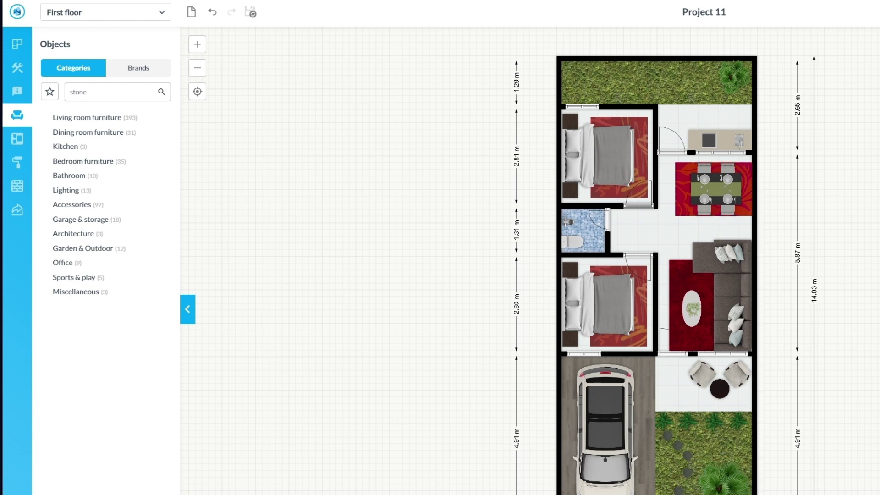
- Copy a stone into the upper garden and duplicate it into a diagonal row of three beside the palm tree
left_click(668, 435)
left_click_drag(677, 445, 676, 443)
left_click_drag(589, 88, 713, 95)
left_click(719, 99)
left_click(691, 128)
left_click(700, 136)
left_click(714, 130)
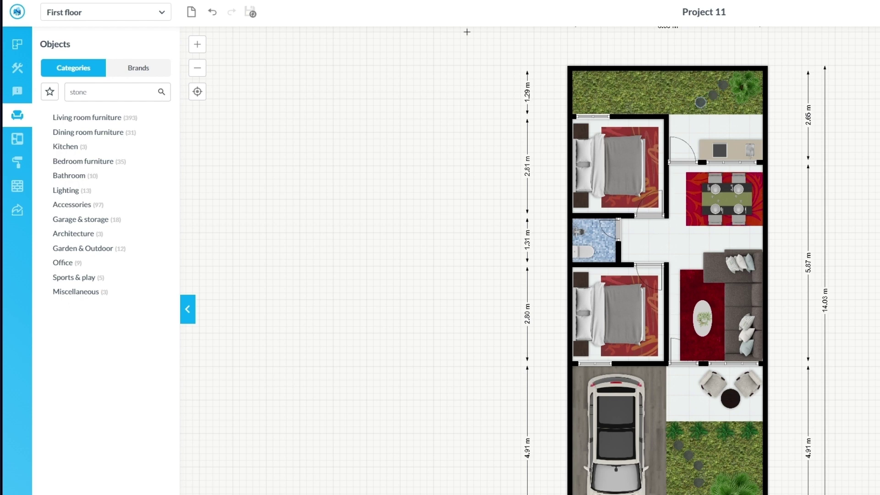
- Continue the upper garden's stone path leftward with three more copies curving up toward the outer wall
left_click(700, 102)
left_click(674, 130)
left_click(467, 31)
left_click_drag(710, 110, 669, 91)
left_click(684, 99)
left_click(657, 127)
key("Escape")
left_click(674, 89)
left_click(646, 117)
key("Escape")
left_click_drag(683, 98, 664, 83)
scroll(700, 101, "up", 1)
- Add three more stone copies to the upper garden path, curving down toward the bedroom window
left_click(655, 81)
left_click(628, 109)
left_click(664, 90)
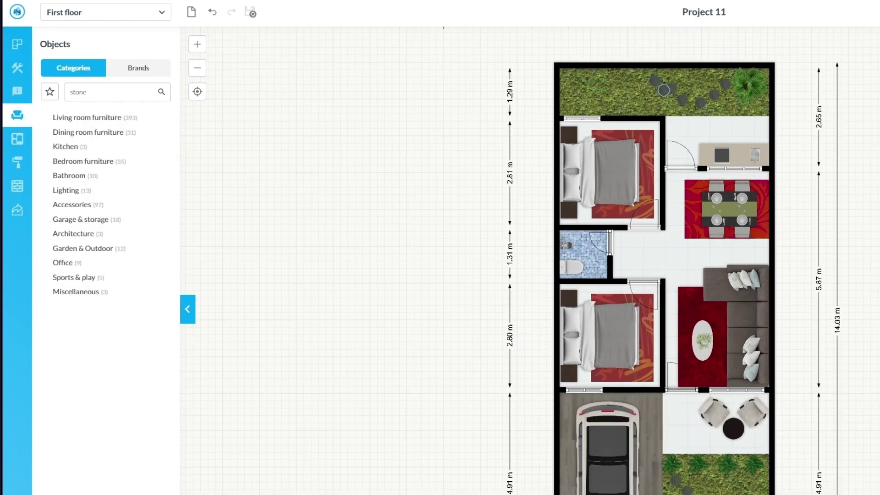
left_click_drag(661, 89, 618, 109)
left_click(640, 88)
left_click(613, 117)
left_click(635, 106)
left_click(629, 100)
left_click(601, 128)
left_click(624, 115)
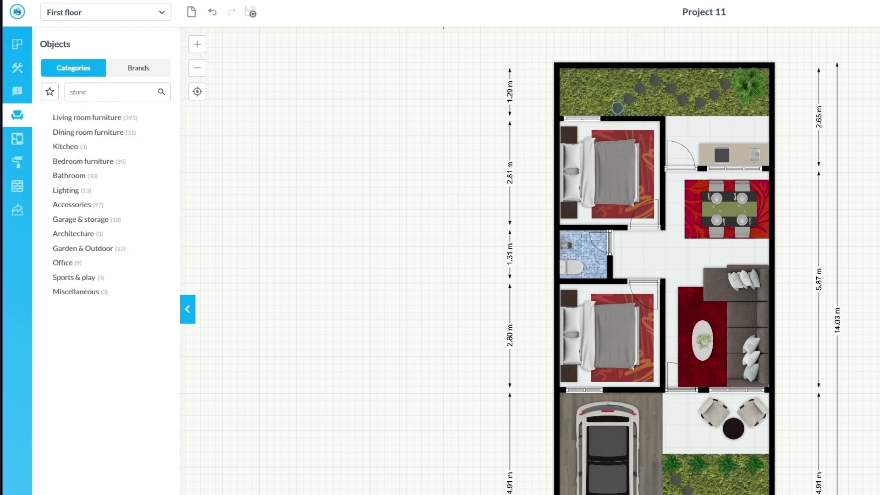
- Finish the upper garden path with two more stone copies rising toward the garden's left end
left_click(617, 108)
left_click(590, 137)
left_click_drag(627, 117, 591, 90)
left_click(602, 101)
left_click(574, 129)
left_click(598, 117)
- Duplicate the upper garden's palm tree and place the copy at the garden's left end
left_click(749, 87)
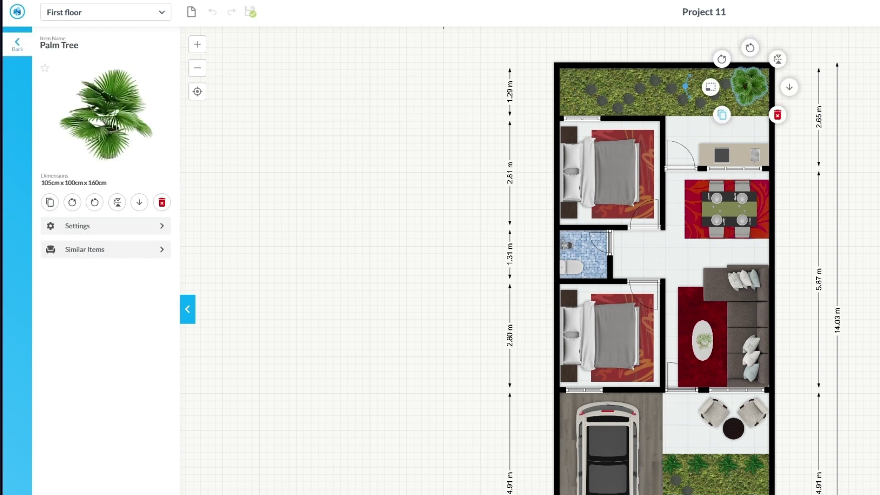
left_click(722, 116)
left_click_drag(759, 94, 580, 86)
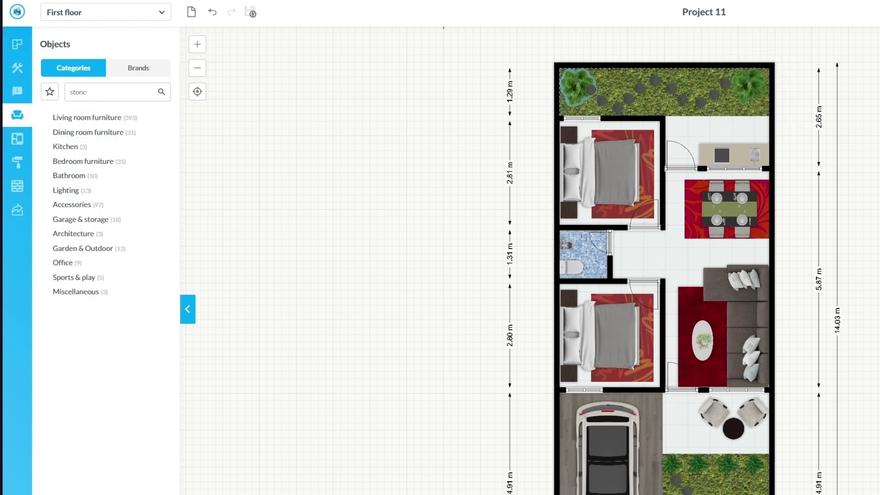
- Delete the spare small stone lying outside the house's right wall
left_click(855, 123)
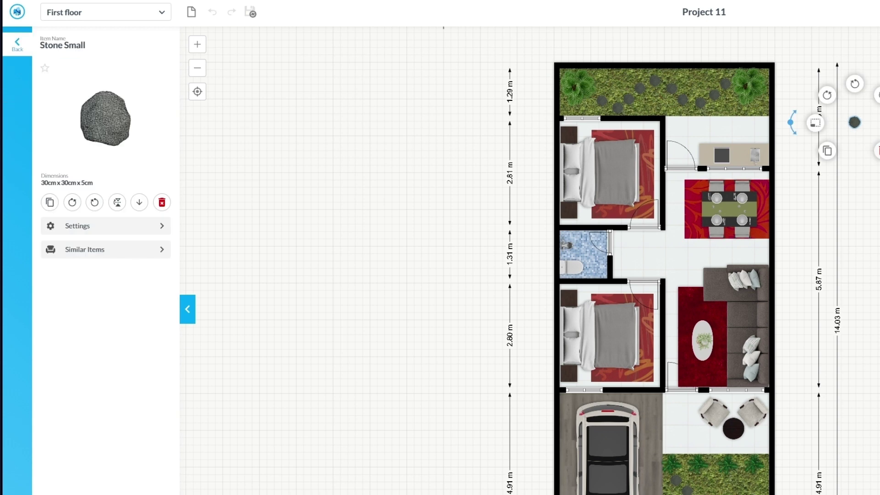
left_click(877, 149)
scroll(873, 156, "down", 1)
left_click_drag(487, 38, 473, 36)
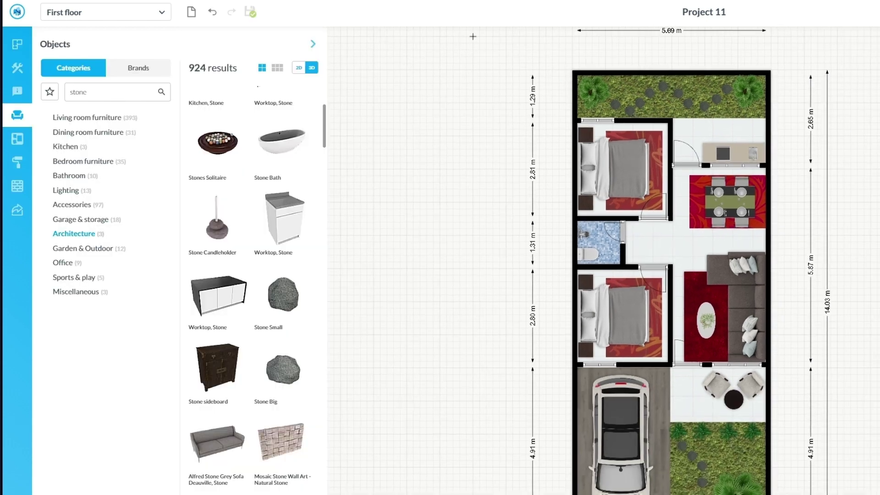
- Search the object library for "vas"
double_click(80, 92)
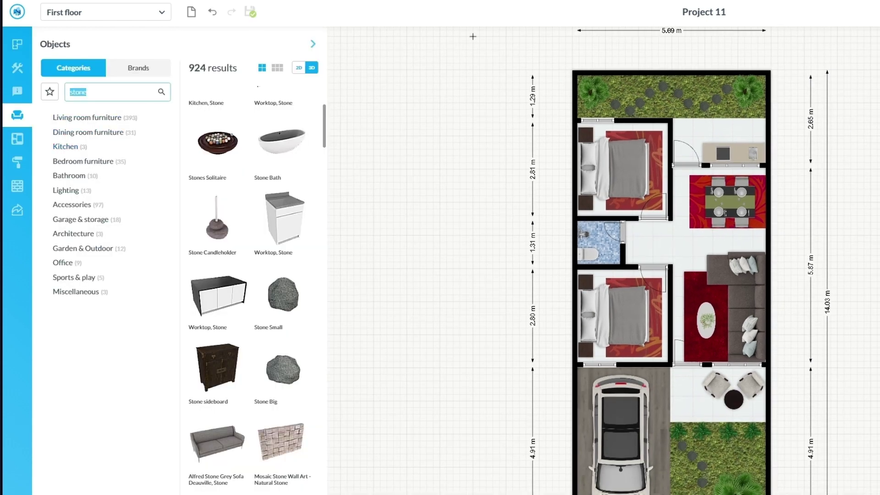
key("BackSpace")
type("vas")
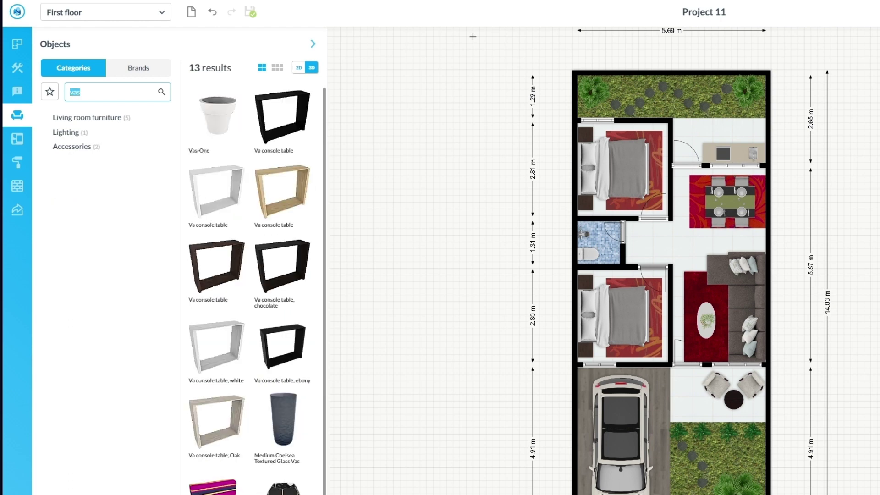
- Search the library for "wildflower" and place a cluster of Wildflower Au Naturelle in the lower garden along the driveway edge
key("BackSpace")
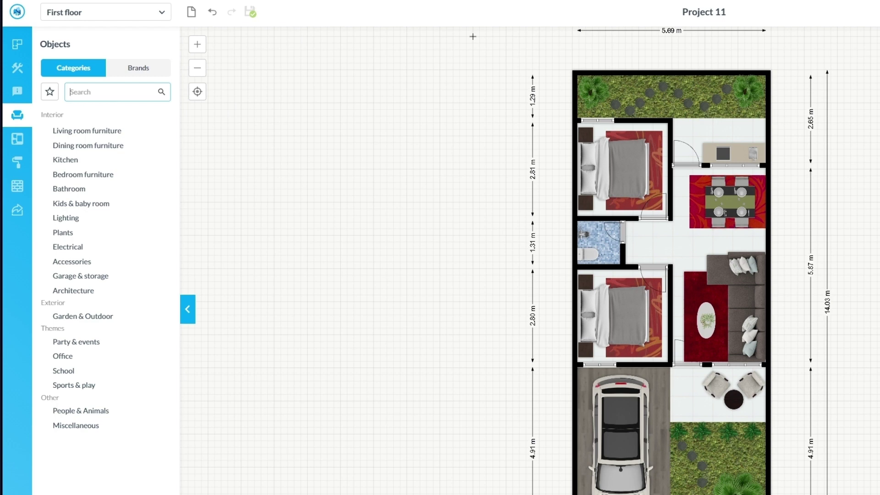
type("wildf")
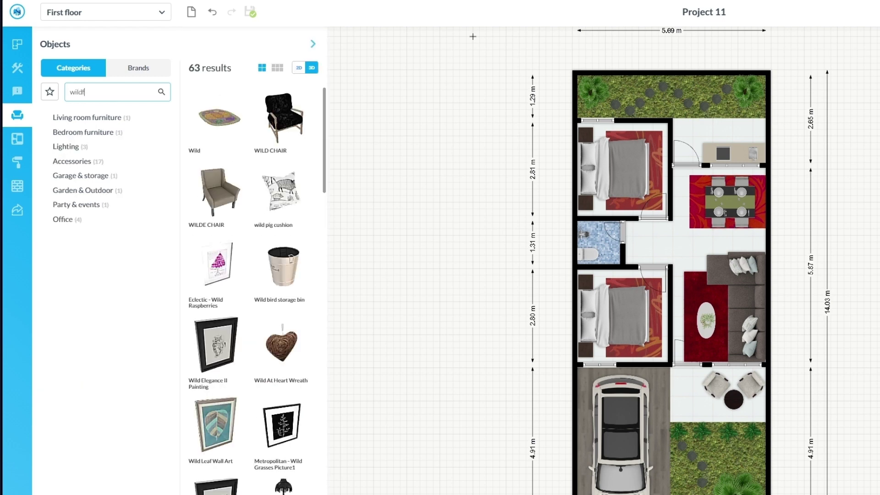
type("lower")
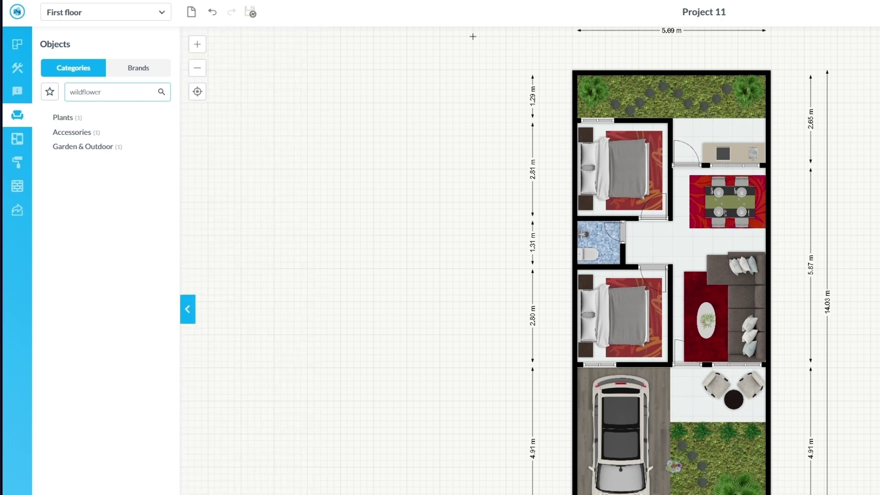
left_click(674, 467)
left_click(691, 483)
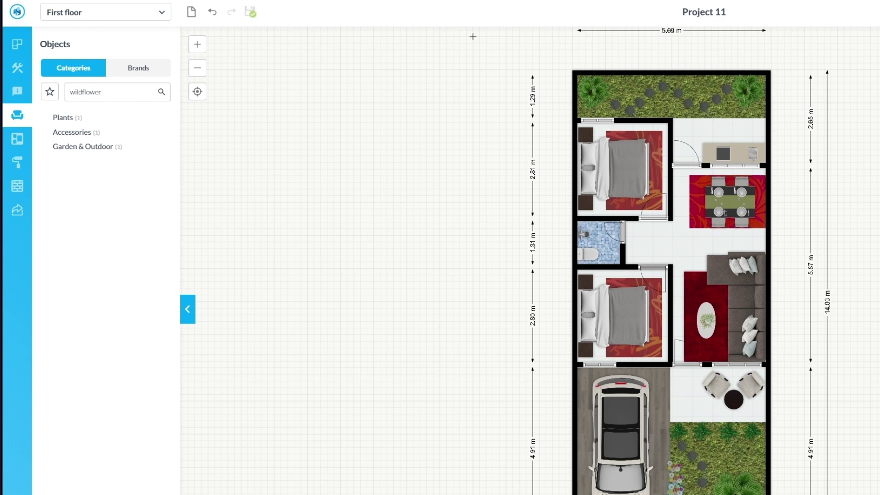
left_click(683, 472)
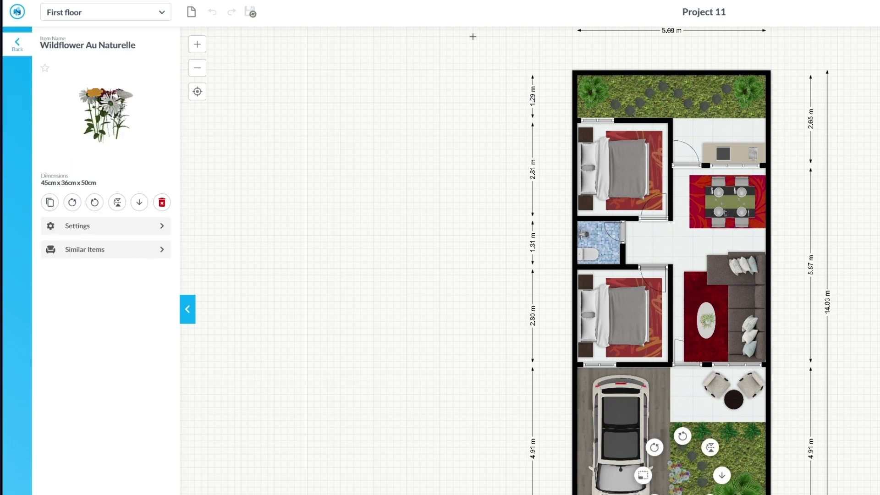
key("Escape")
- Build a second wildflower cluster from copies in the lower garden beside the right outer wall
left_click(760, 453)
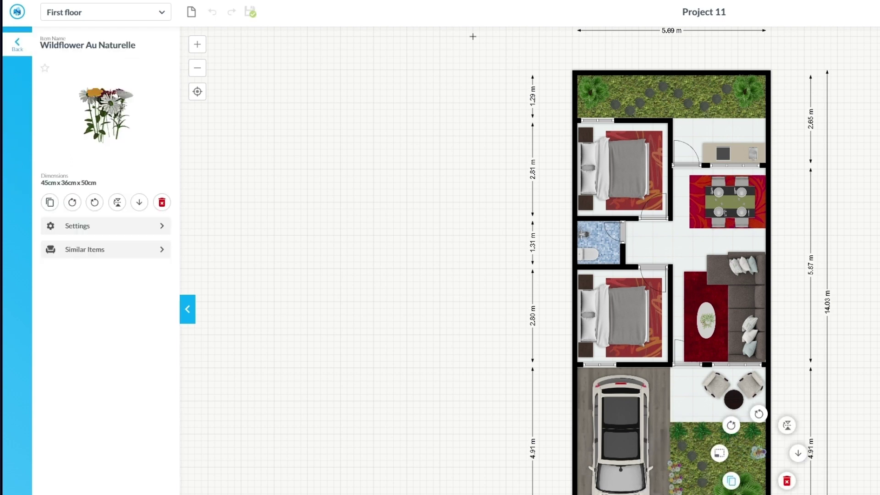
key("Escape")
left_click(765, 458)
key("Escape")
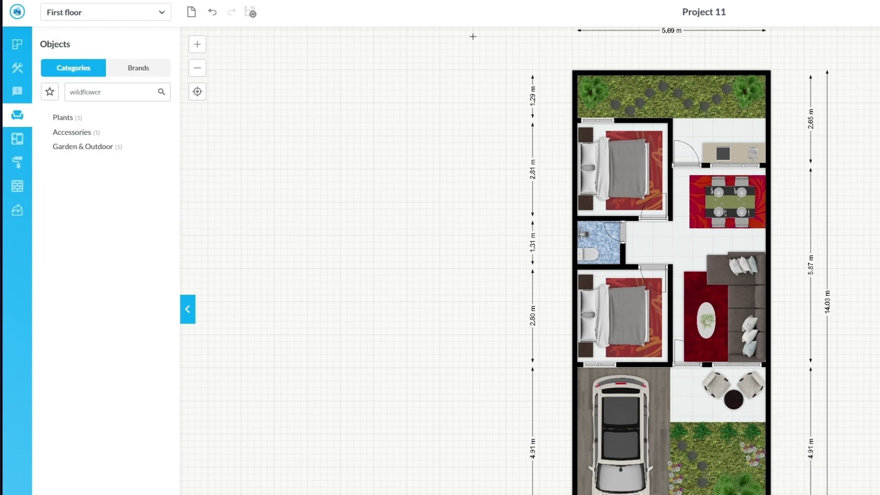
mouse_move(753, 454)
left_mouse_down()
mouse_move(744, 455)
mouse_move(751, 456)
left_mouse_up()
- Place two wildflowers from the lower cluster along the upper garden's outer wall and duplicate a replacement for the lower cluster
left_click(748, 455)
left_click(716, 482)
left_click_drag(666, 105, 698, 81)
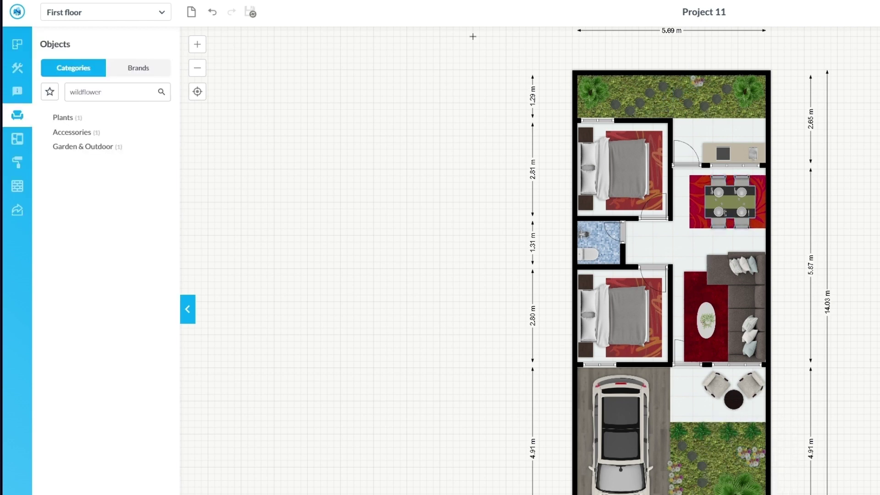
left_click_drag(744, 453, 710, 81)
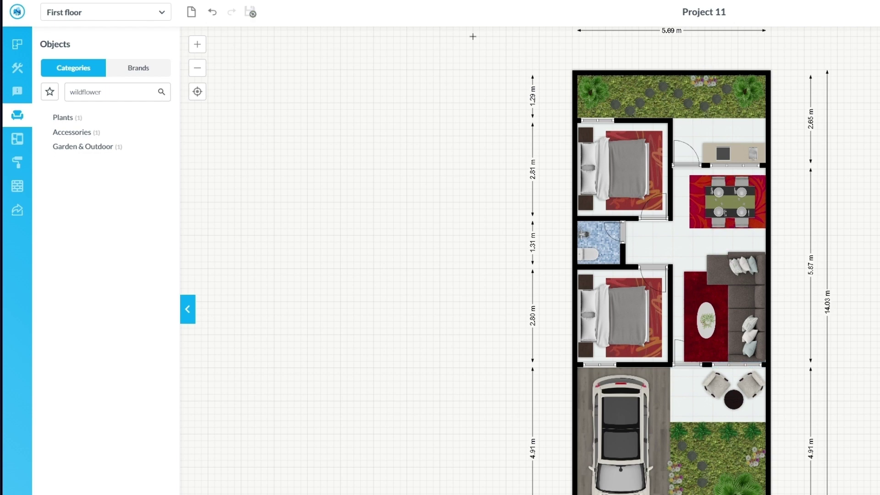
left_click(752, 461)
left_click(724, 490)
- Duplicate the upper garden's wildflowers to form a cluster near the left palm and fill out the one near the right palm
left_click(696, 82)
left_click(669, 110)
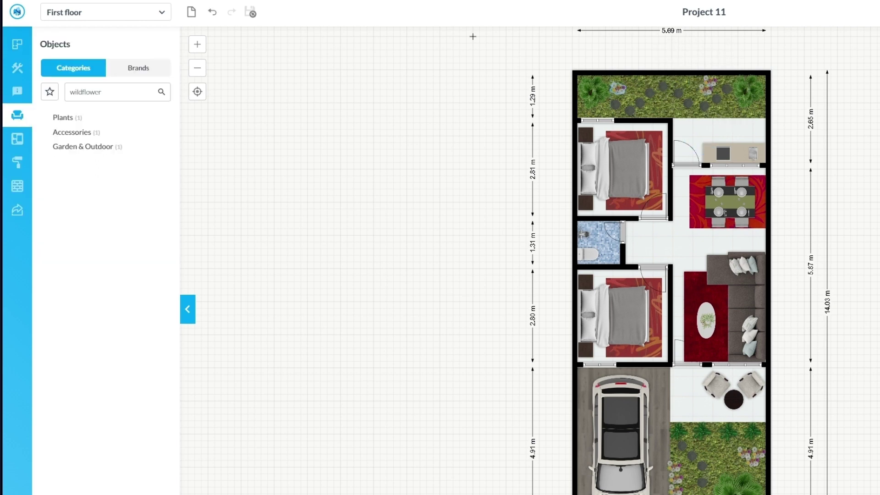
left_click(710, 82)
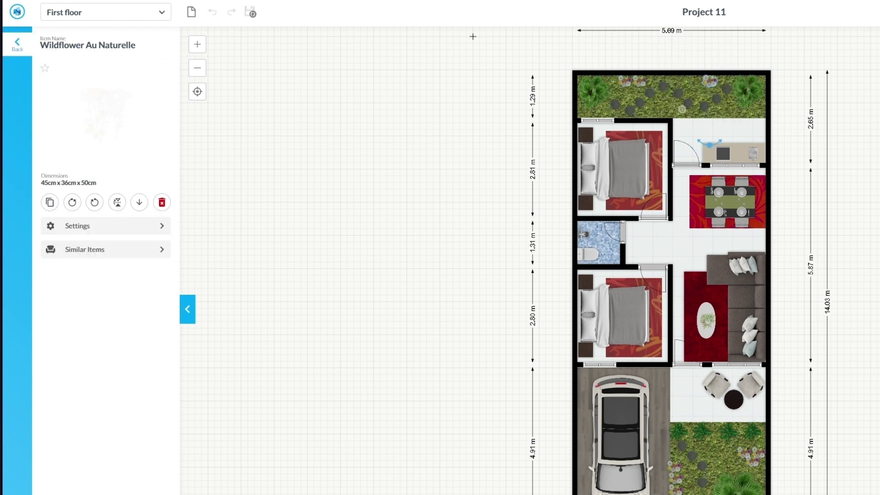
left_click(682, 110)
left_click_drag(718, 89, 696, 81)
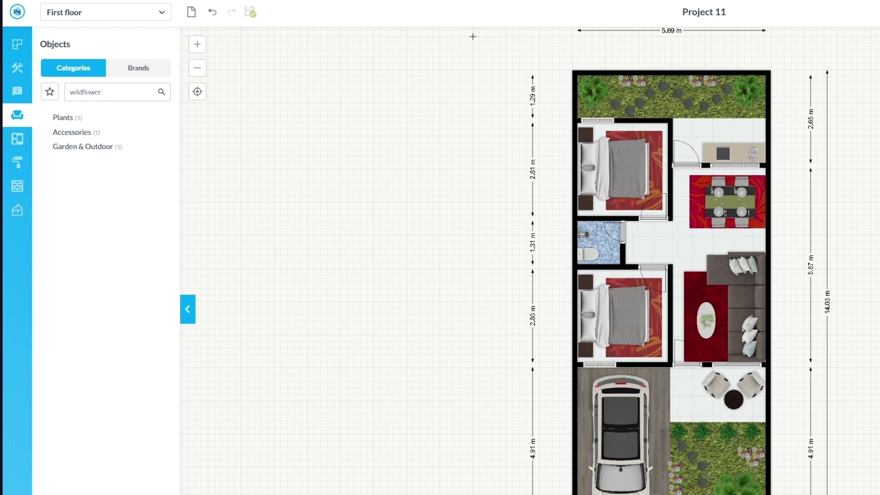
- Copy the coffee table's Rose & Hydrangea bouquet onto the round patio table and check its height settings
left_click(706, 320)
left_click(672, 336)
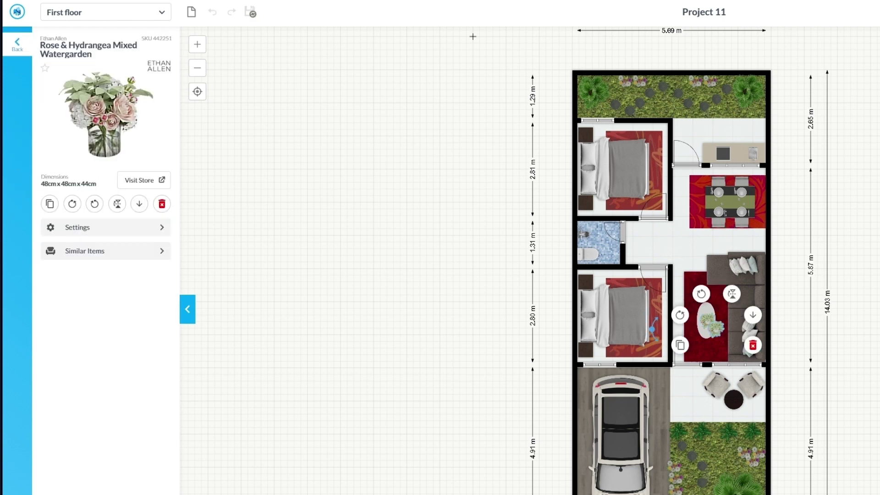
left_click_drag(714, 327, 730, 393)
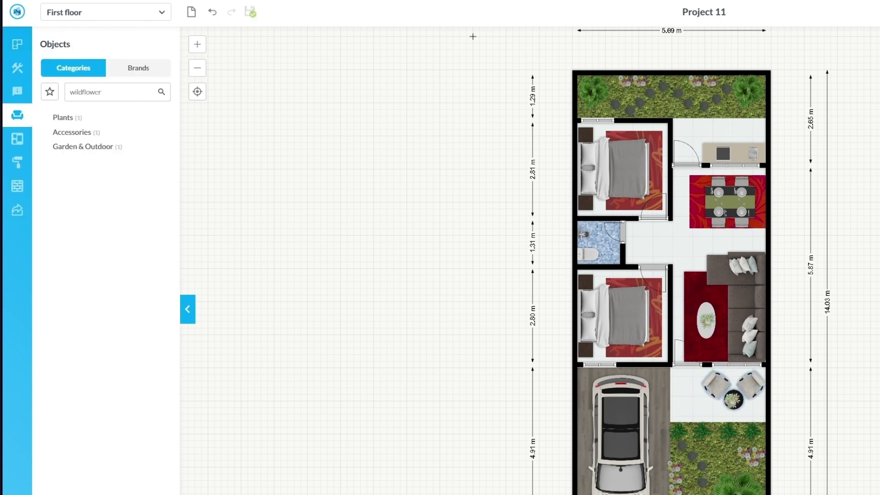
scroll(745, 393, "up", 1)
left_click(733, 401)
left_click(97, 227)
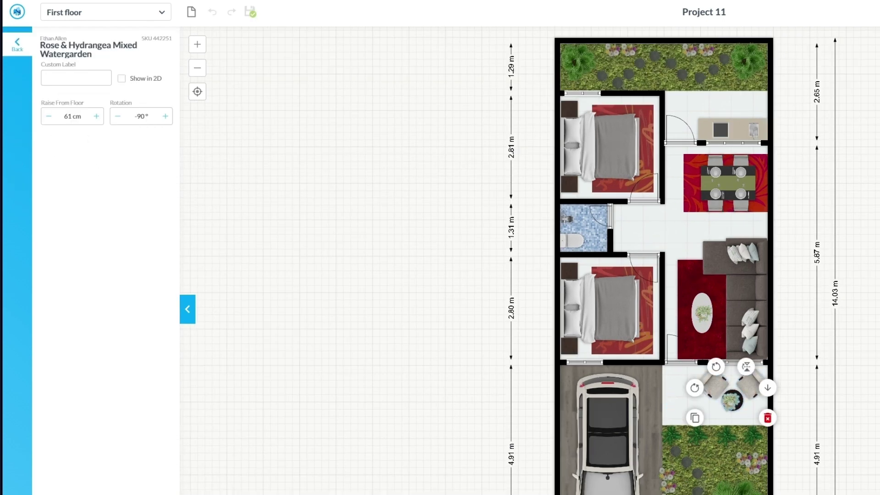
key("Escape")
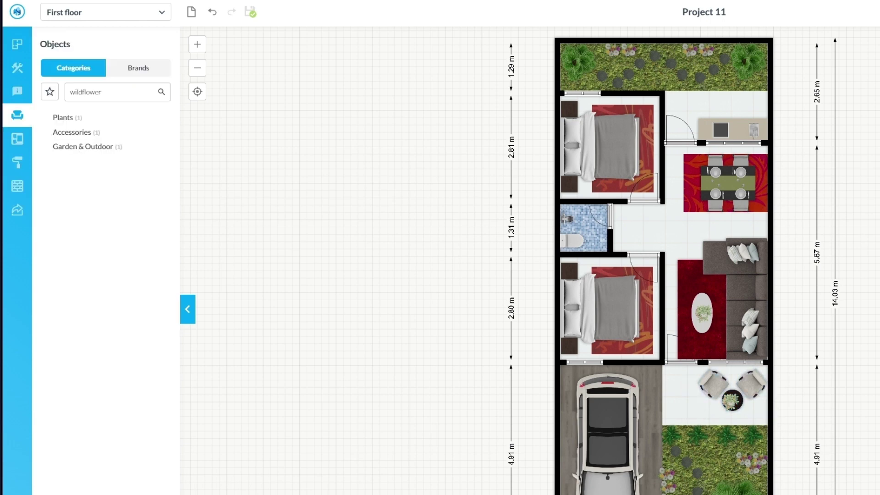
- Search the library for "palm" and browse the matches under Plants and Garden & Outdoor
scroll(876, 365, "down", 1)
left_click_drag(704, 321, 550, 204)
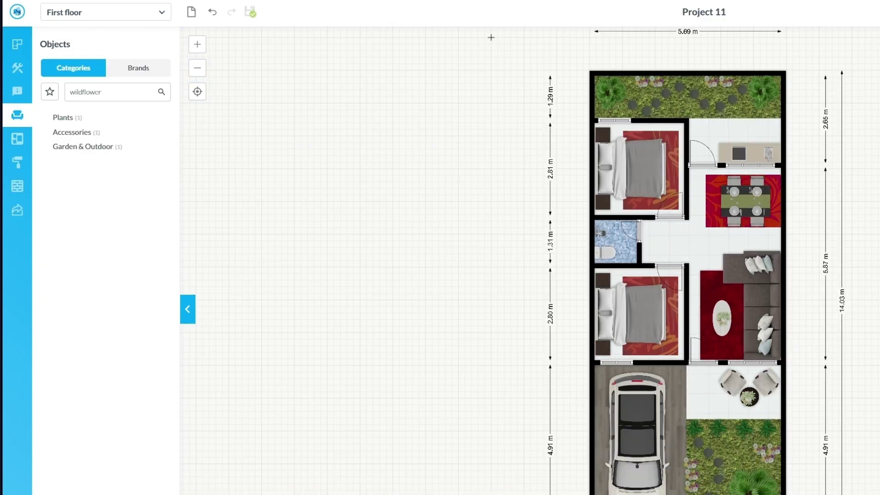
key("Return")
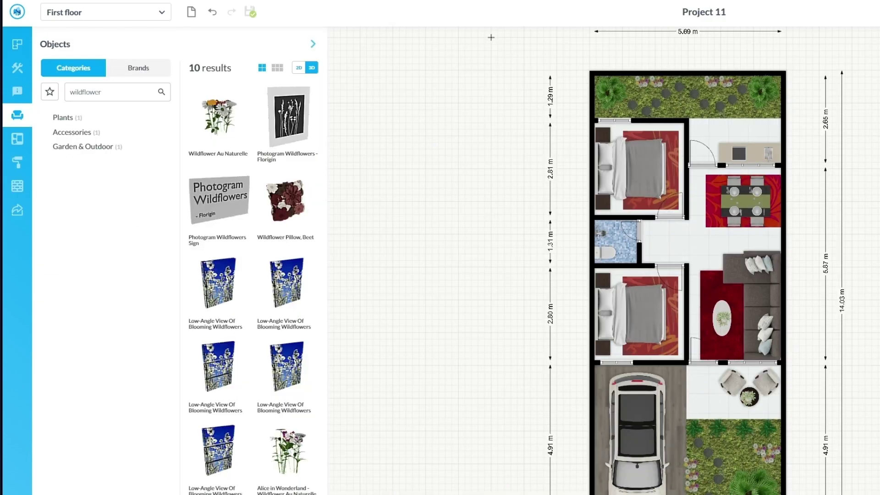
type("palm")
key("Return")
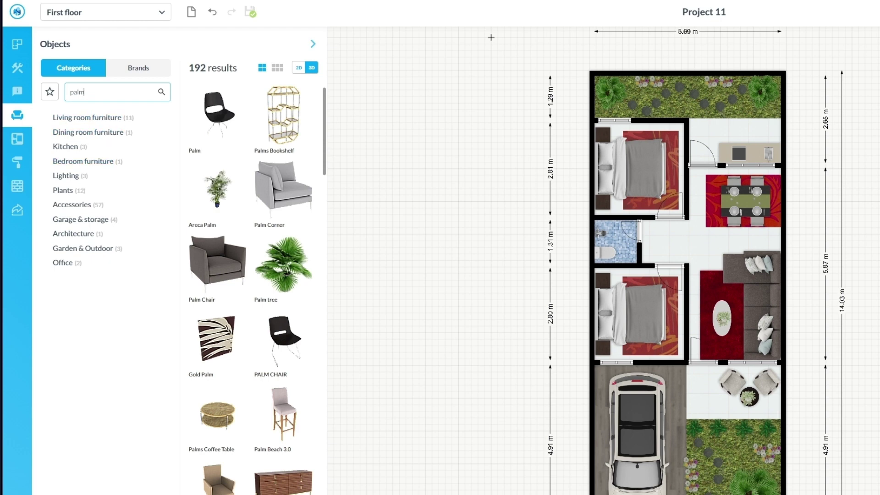
left_click(63, 190)
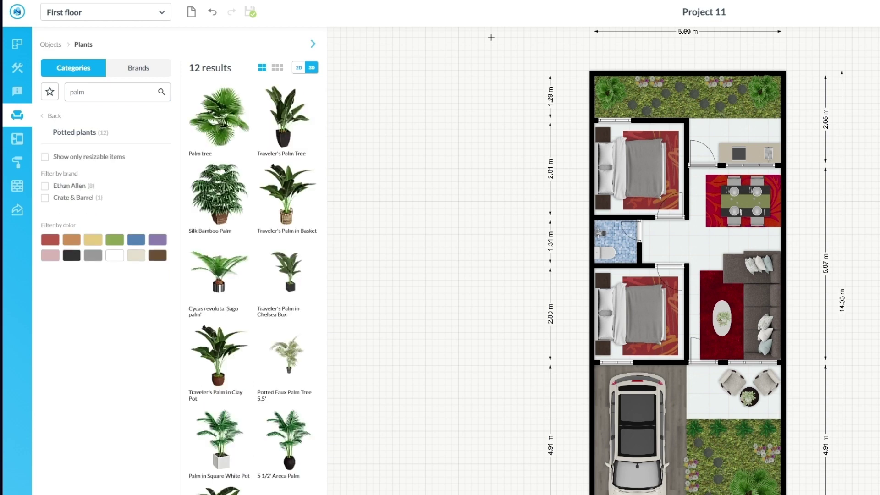
left_click(54, 116)
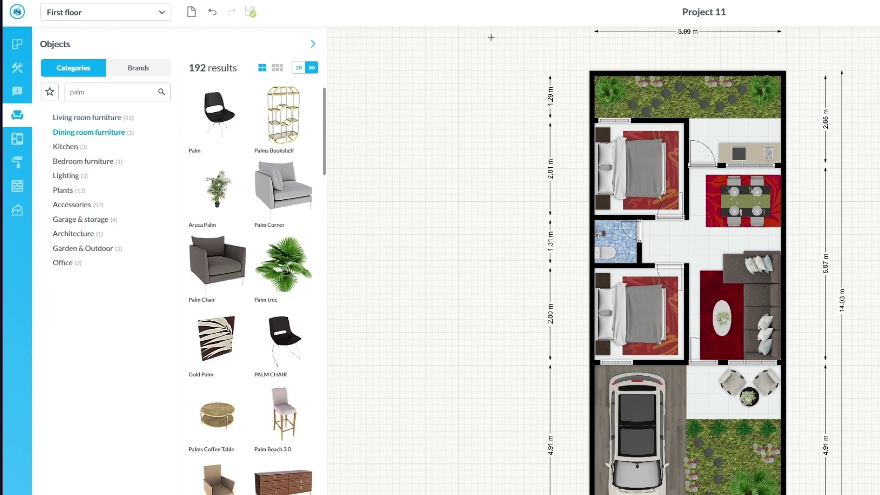
left_click(83, 248)
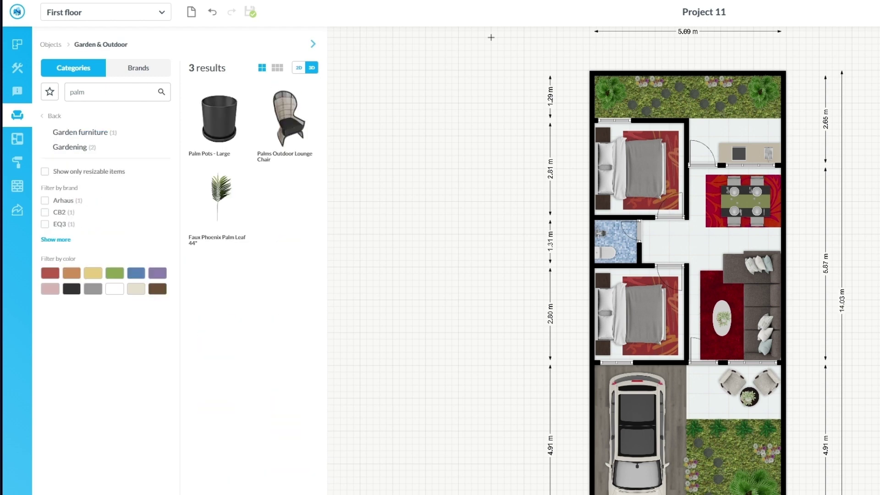
left_click(90, 93)
key("BackSpace")
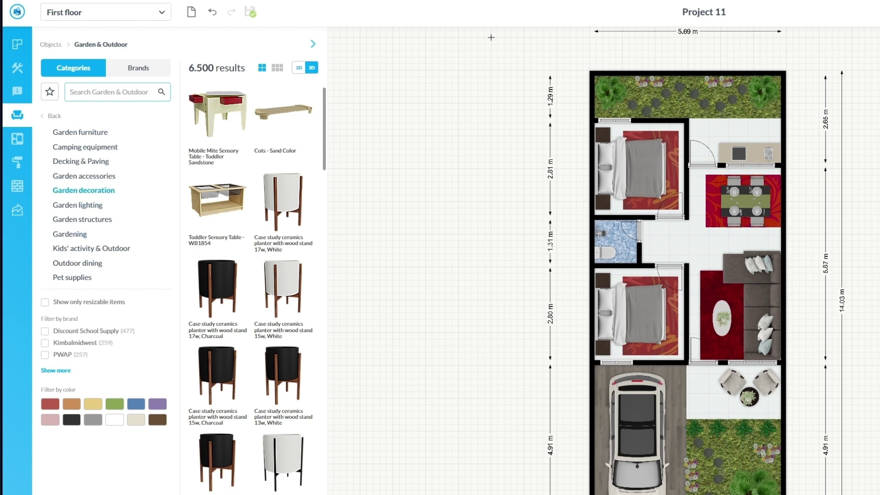
- Add a Banana Tree Plant from the Plants > Trees category to the lower garden and move the old palm outside the plan
left_click(54, 116)
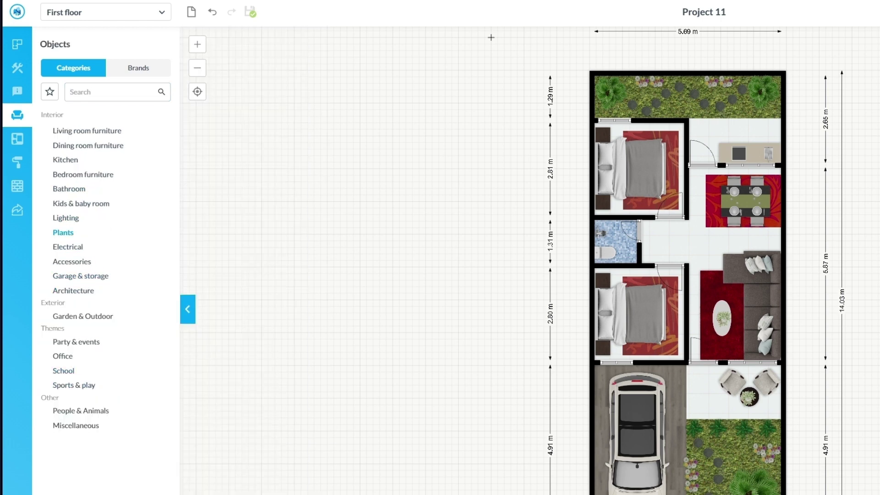
left_click(63, 233)
left_click(54, 230)
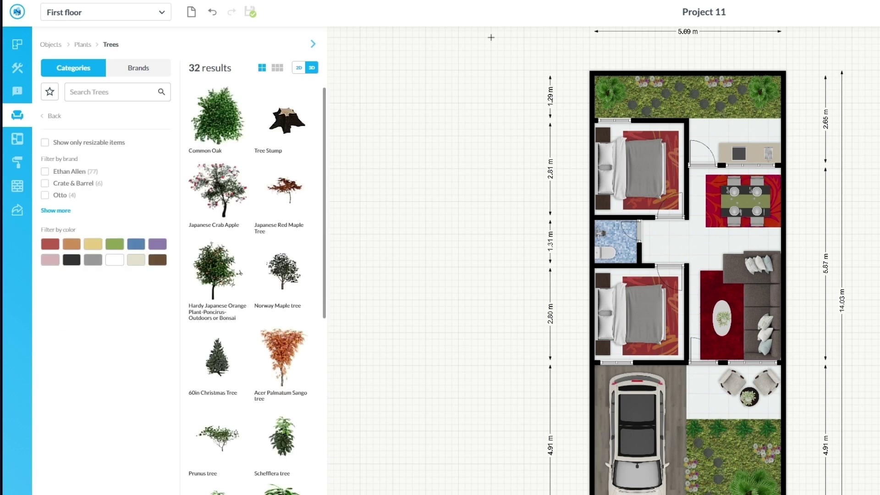
left_click_drag(282, 491, 858, 471)
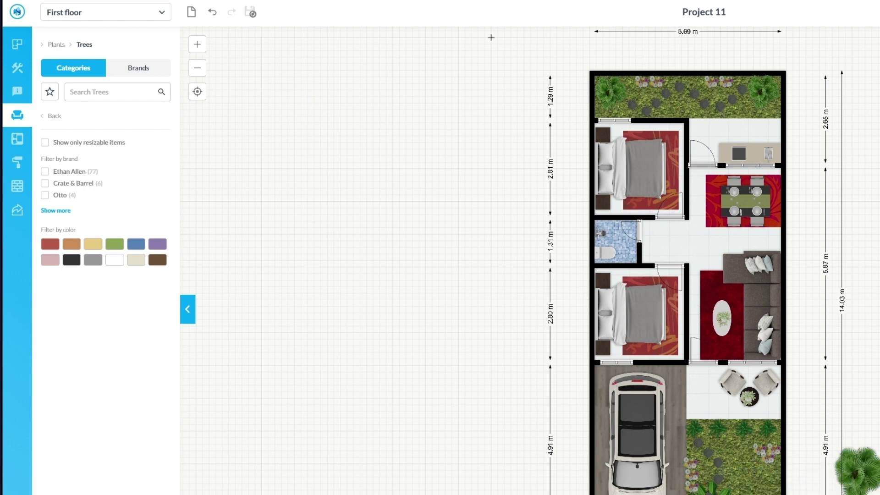
- Move both upper garden palms outside the plan and put the banana tree in the upper garden's right corner
left_click_drag(763, 92, 865, 425)
left_click_drag(611, 93, 871, 492)
left_click_drag(758, 489, 766, 96)
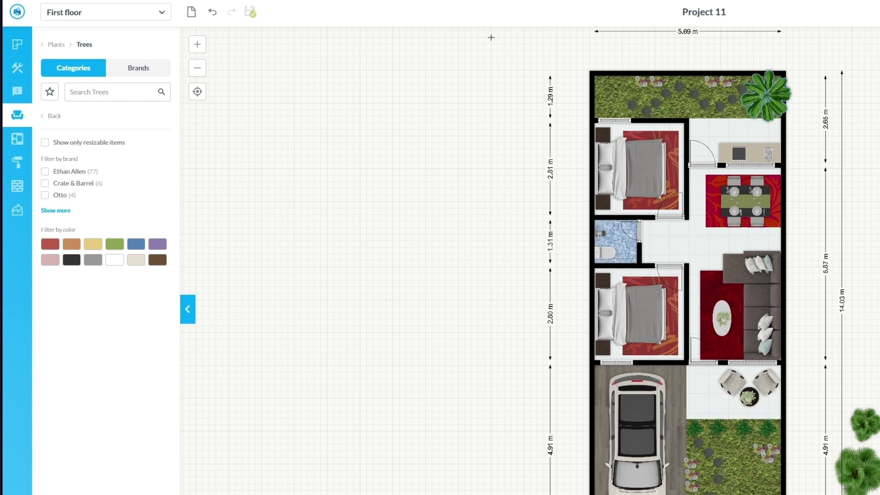
- Duplicate the upper garden's banana tree and place a Schefflera tree in the upper garden's left corner
left_click(766, 97)
left_click(739, 124)
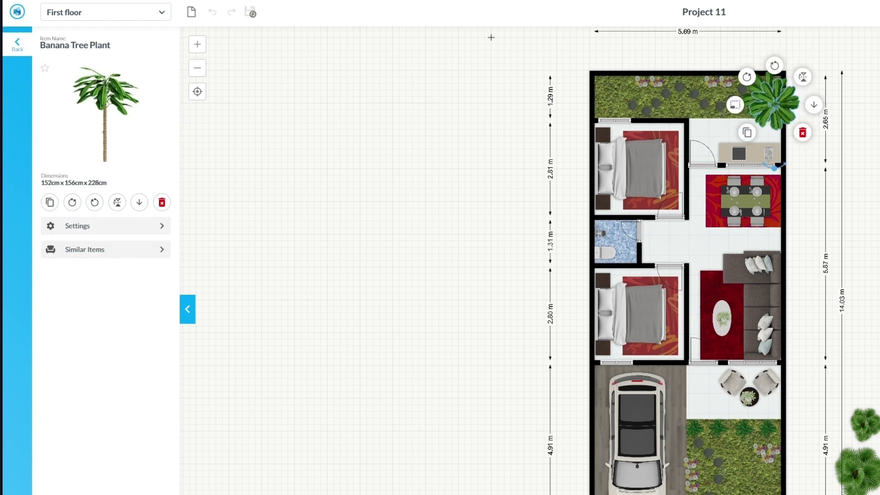
left_click(491, 38)
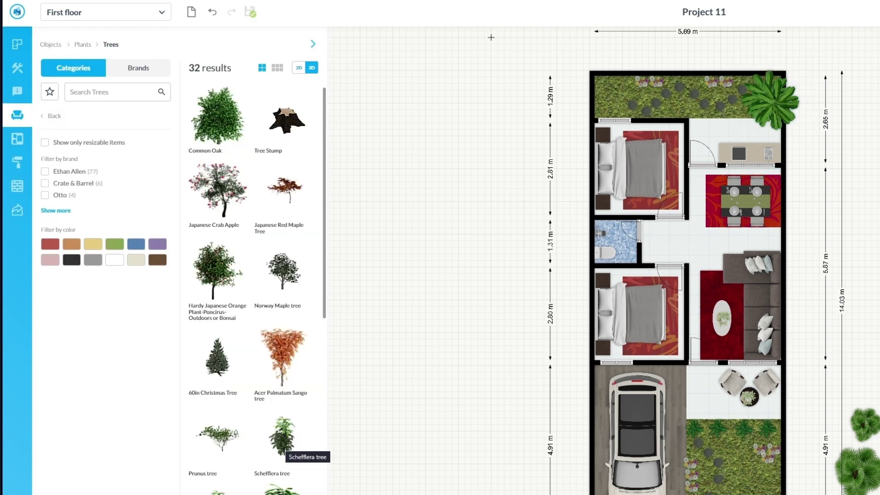
left_click_drag(282, 436, 602, 95)
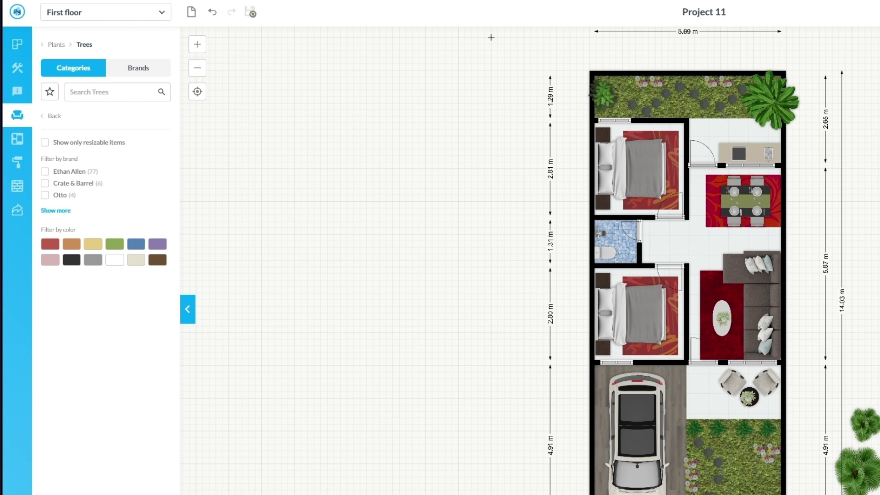
- Delete the duplicated banana tree and the three old palm trees left outside the plan
left_click_drag(775, 104, 879, 169)
key("Delete")
left_click(878, 378)
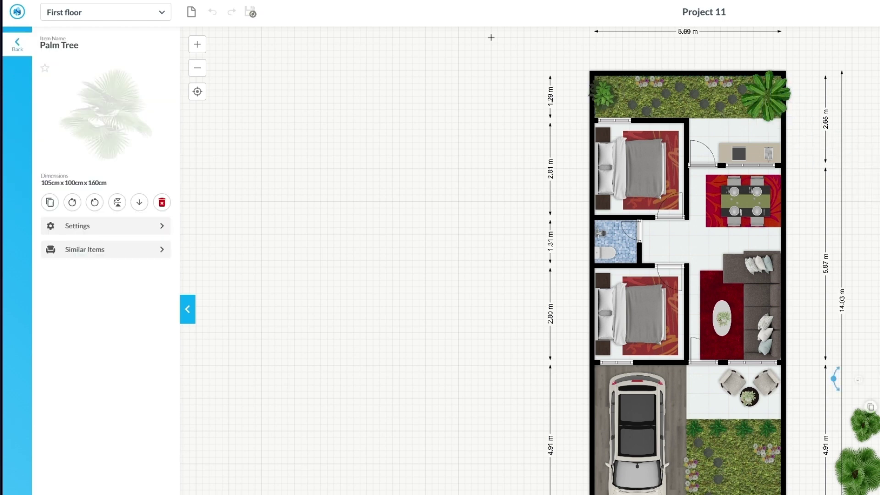
key("Delete")
left_click(866, 425)
key("Delete")
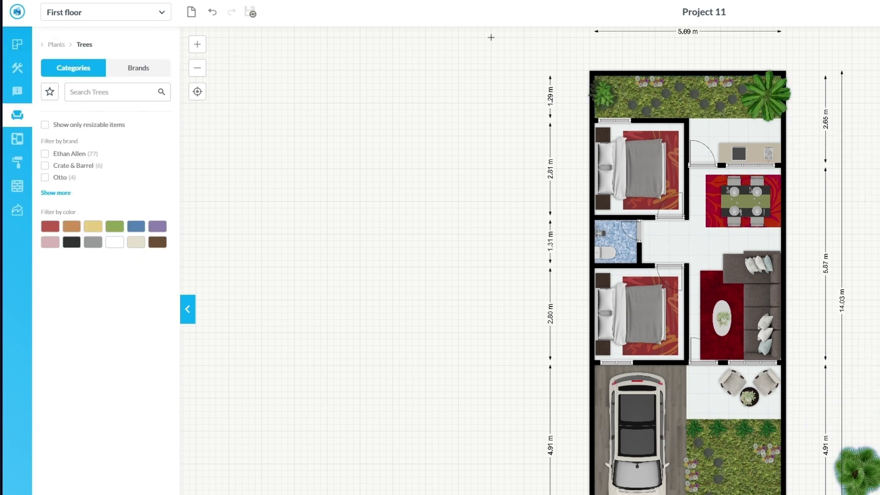
left_click(857, 471)
key("Delete")
- Copy the upper garden's banana tree into the lower garden
left_click(768, 96)
left_click(741, 125)
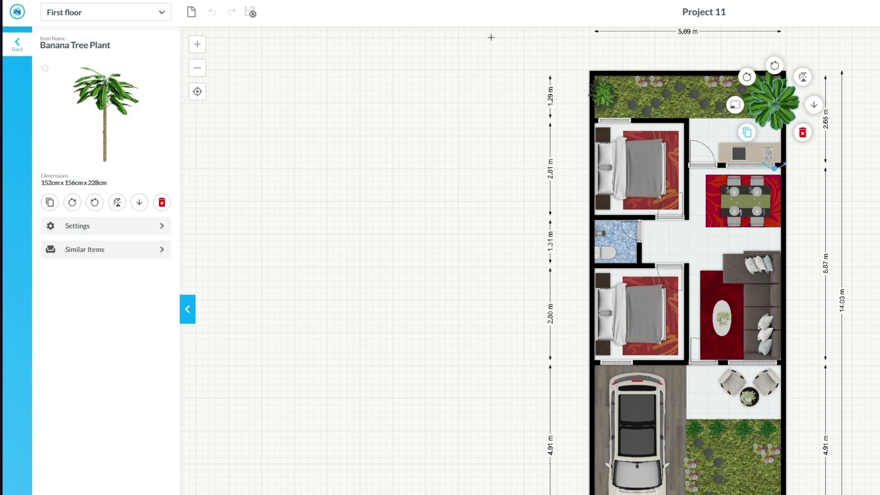
key("Delete")
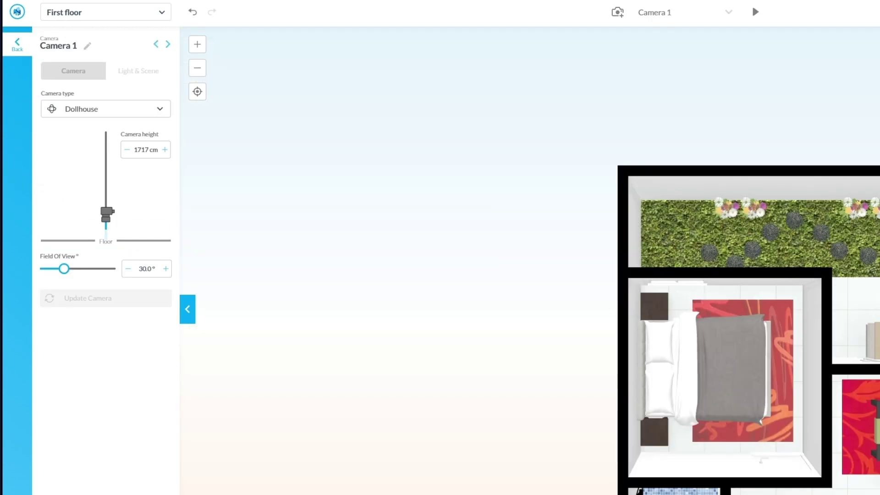
- Examine the house front, garage and lower garden in the 3D dollhouse view
left_click_drag(688, 390, 687, 184)
scroll(678, 284, "down", 5)
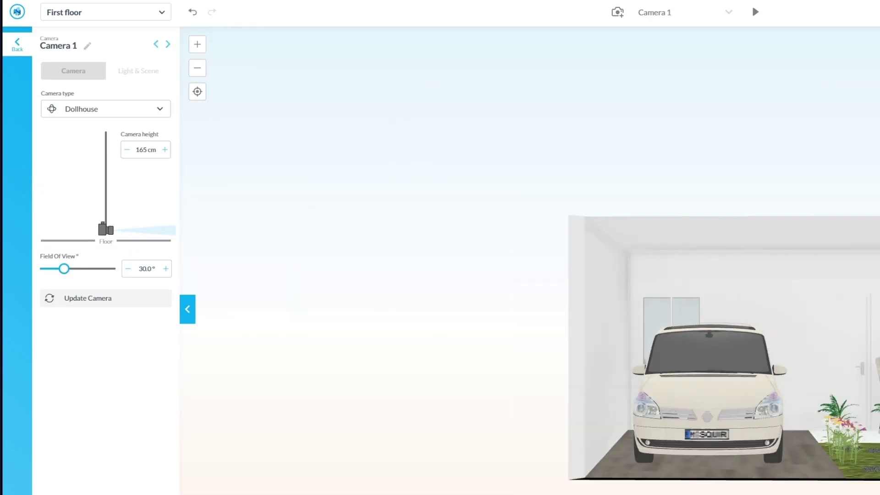
left_click_drag(678, 284, 58, 283)
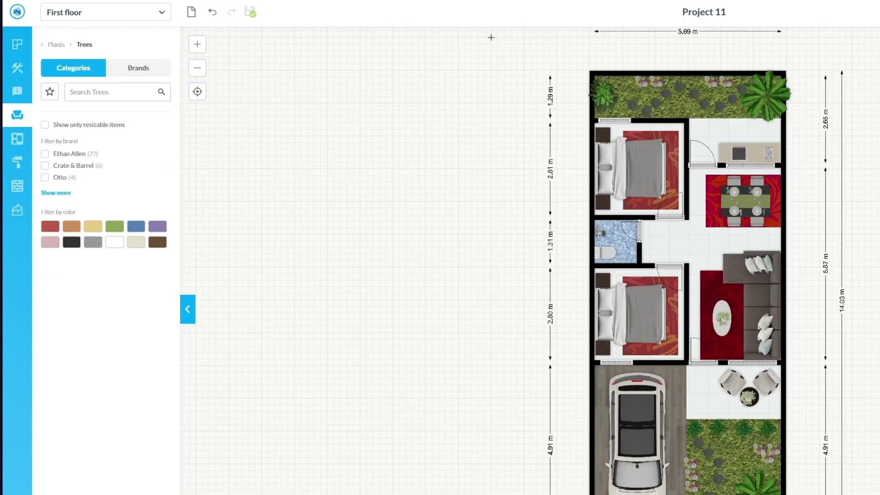
- Set the height of the lower garden's banana tree to 300 cm
left_click(759, 485)
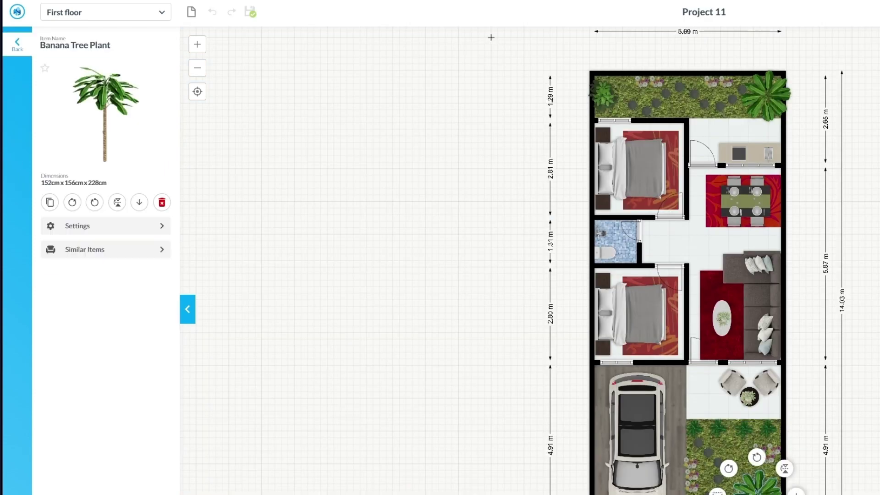
left_click(107, 226)
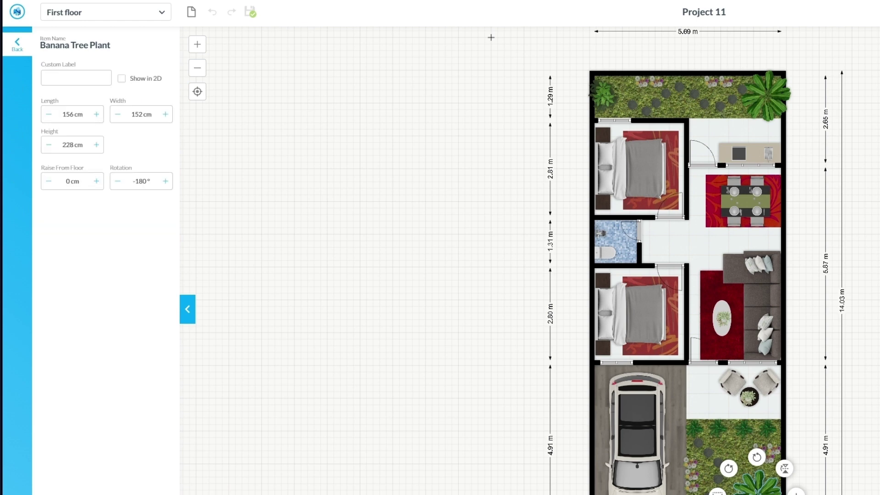
double_click(70, 145)
type("300")
key("Return")
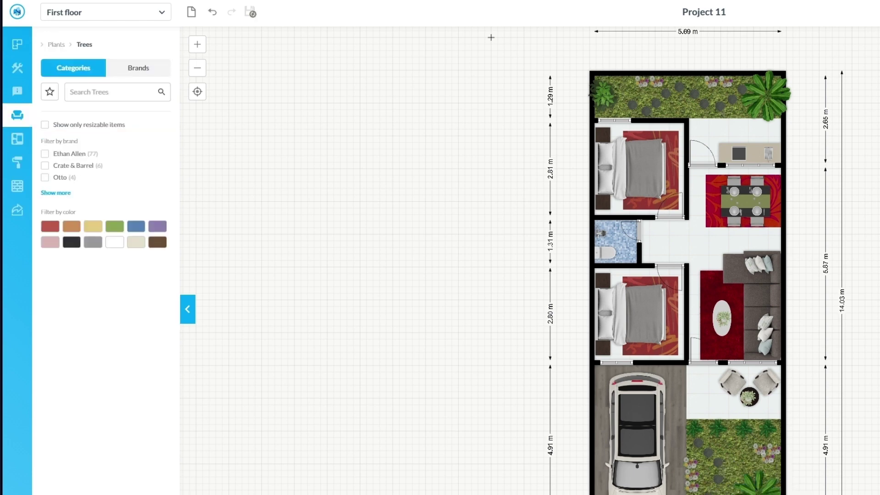
- Enter a new height for the banana tree in the upper garden's right corner
left_click(766, 97)
left_click(91, 225)
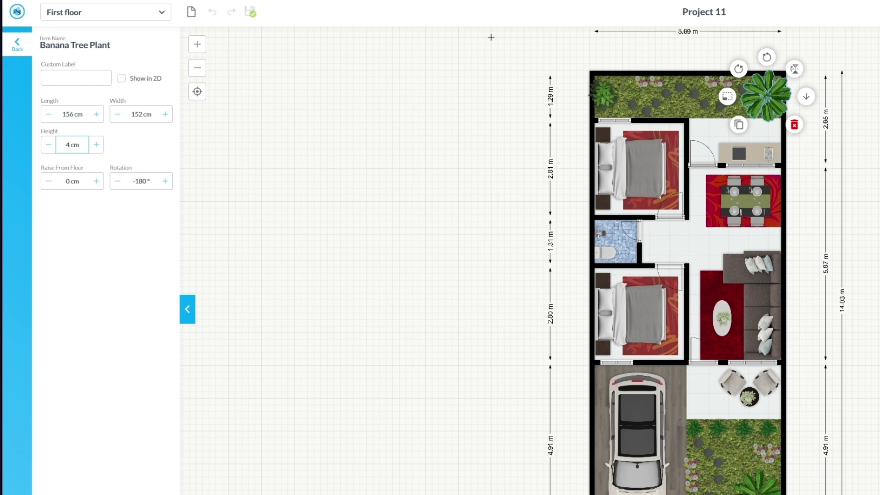
key("BackSpace")
type("00")
key("Return")
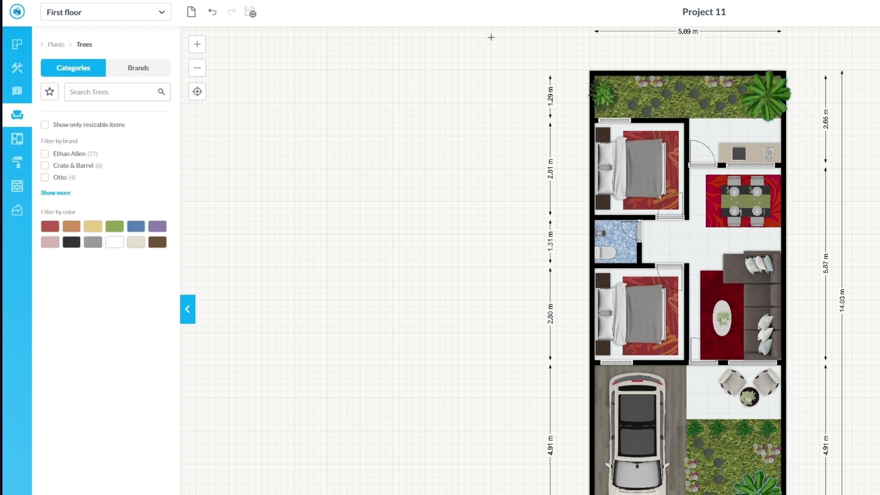
left_click(758, 487)
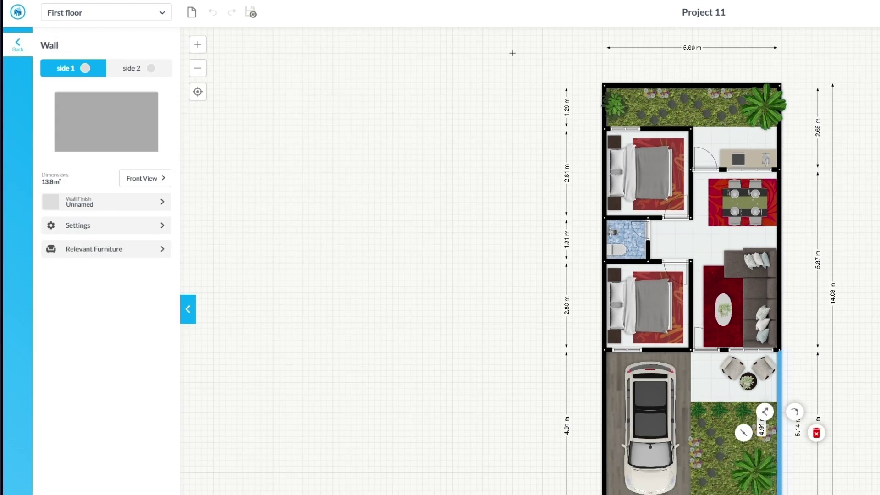
- Paint side 1 of the outer wall beside the lower garden in Havana Yellow from the Pure & Original colours
left_click(106, 202)
left_click(107, 183)
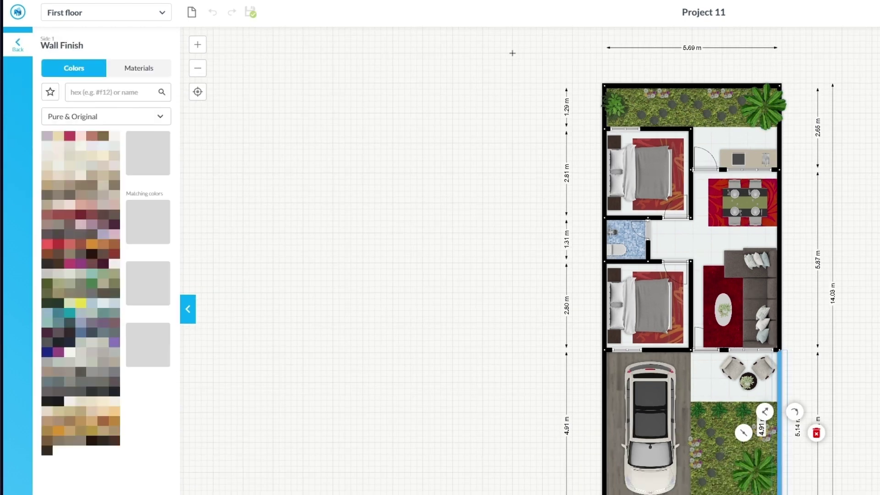
left_click(104, 411)
left_click(18, 44)
left_click(18, 45)
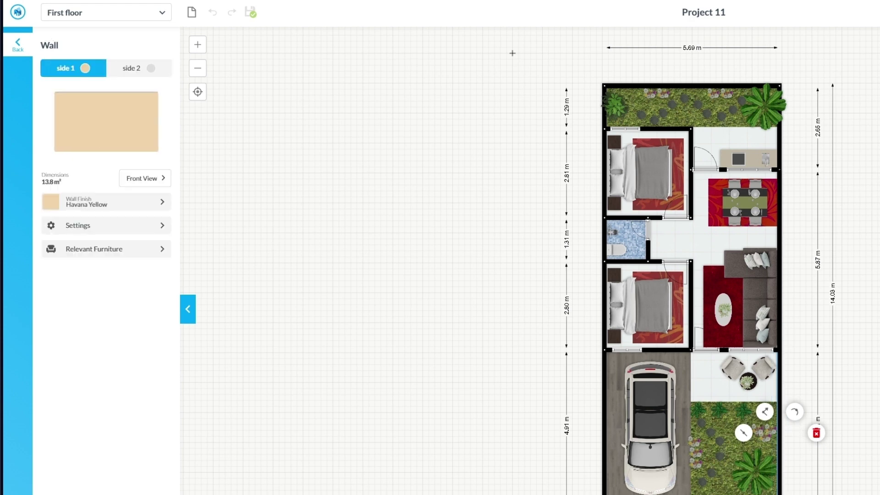
- Open the finish colours for side 2 of the lower garden's outer wall and undo the last change
left_click(139, 67)
left_click(106, 202)
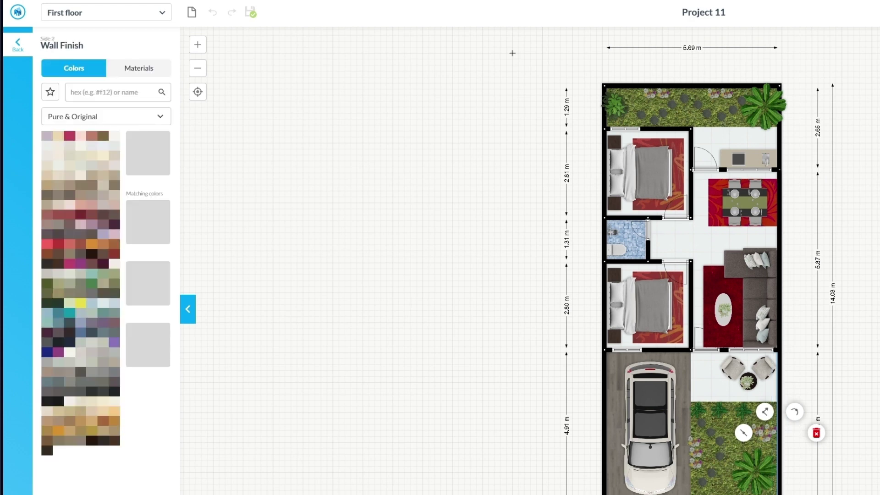
left_click(512, 53)
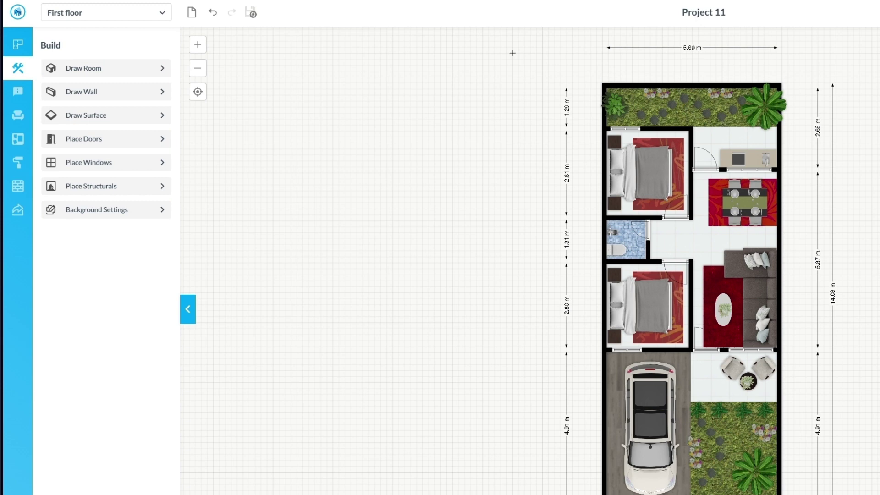
key("ctrl+z")
left_click(513, 53)
- Paint side 1 of the wall between the lower bedroom and the garage in Dulux Mineral Haze 2 (#C9CFD4)
left_click(669, 350)
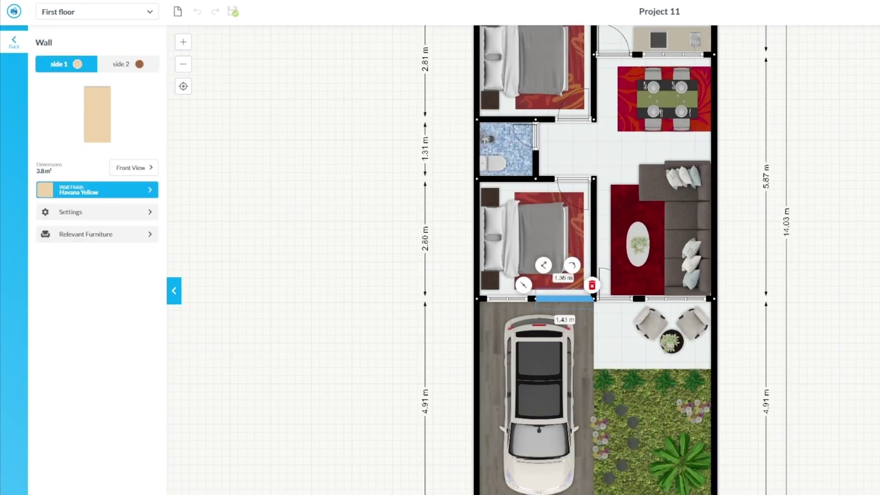
left_click(98, 189)
left_click(98, 193)
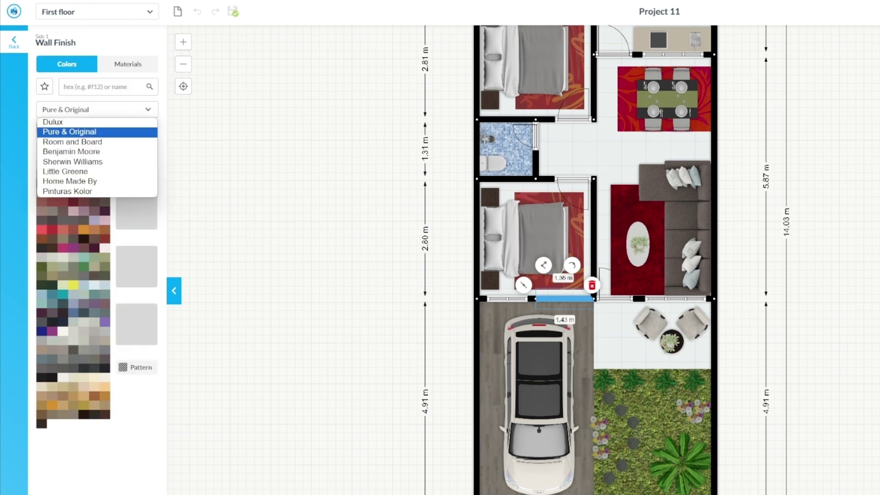
left_click(150, 137)
left_click(95, 336)
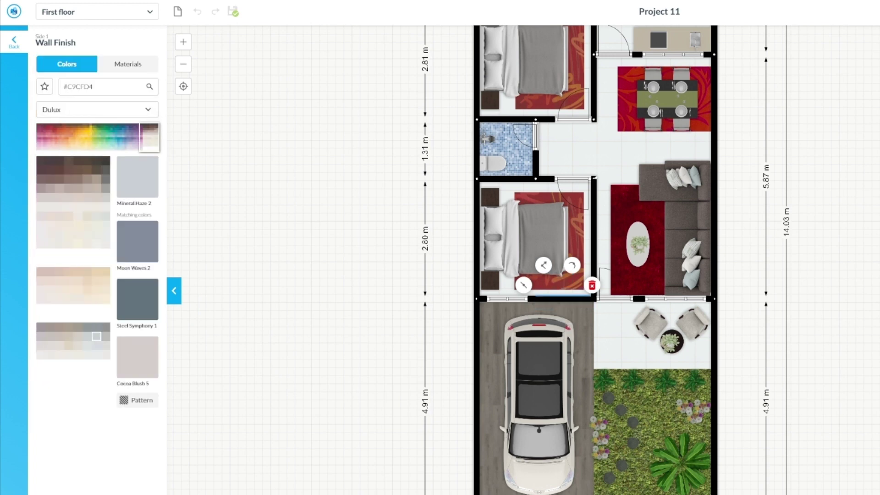
left_click(137, 177)
left_click(13, 42)
- Browse the wood materials for side 2 of the wall between the lower bedroom and the garage, and reselect that wall
left_click(128, 64)
left_click(97, 189)
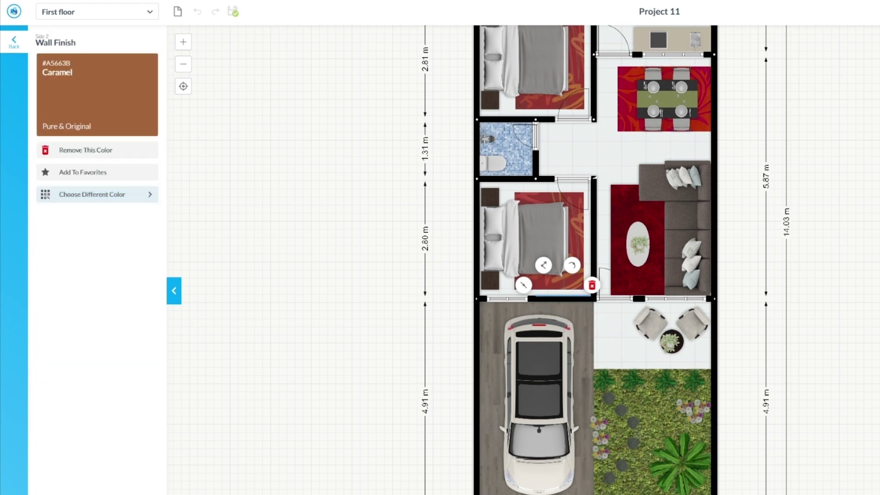
left_click(97, 194)
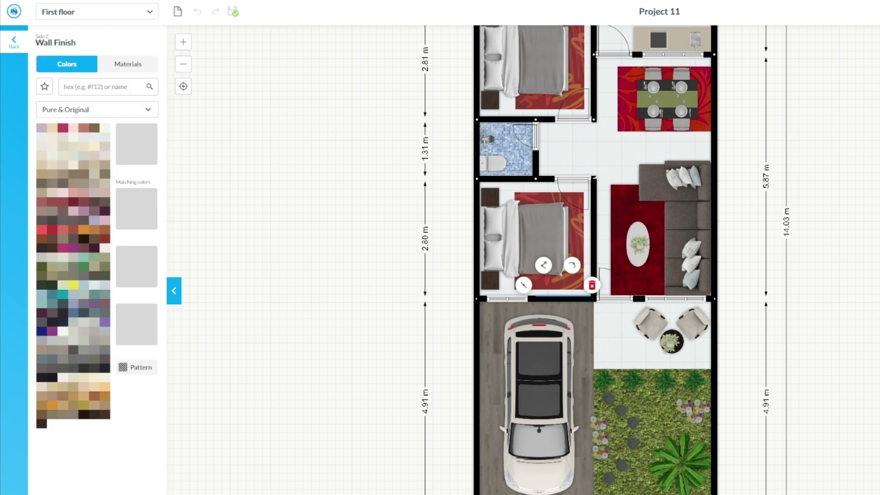
left_click(128, 65)
scroll(97, 302, "down", 10)
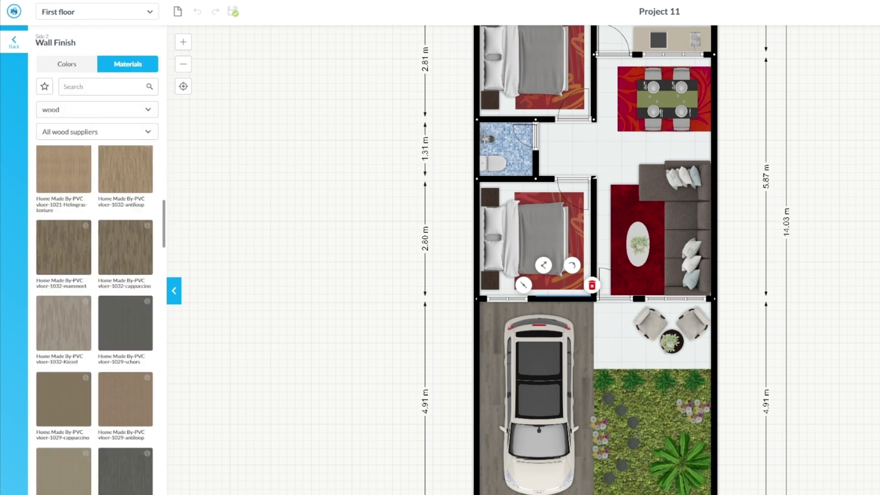
scroll(97, 321, "down", 10)
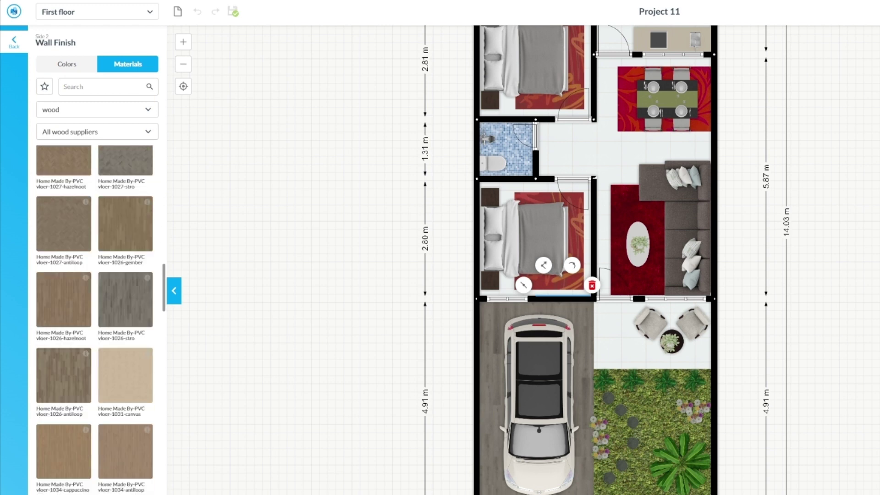
scroll(97, 321, "down", 5)
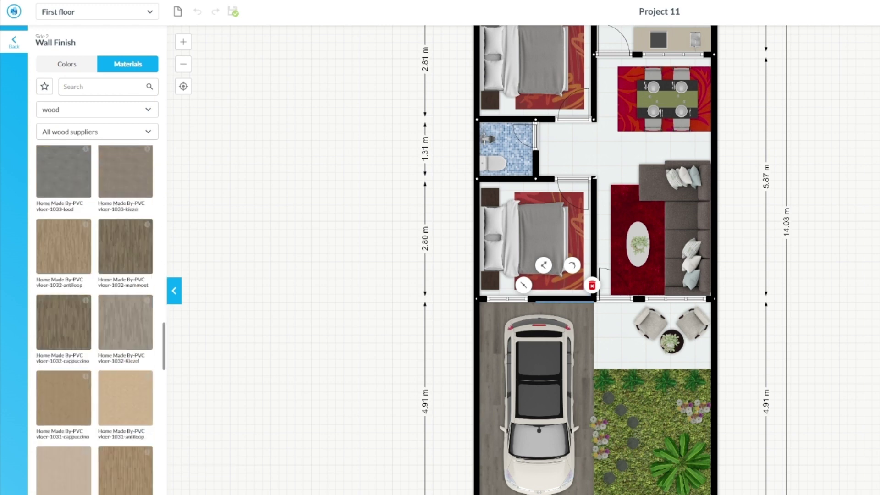
scroll(97, 321, "down", 10)
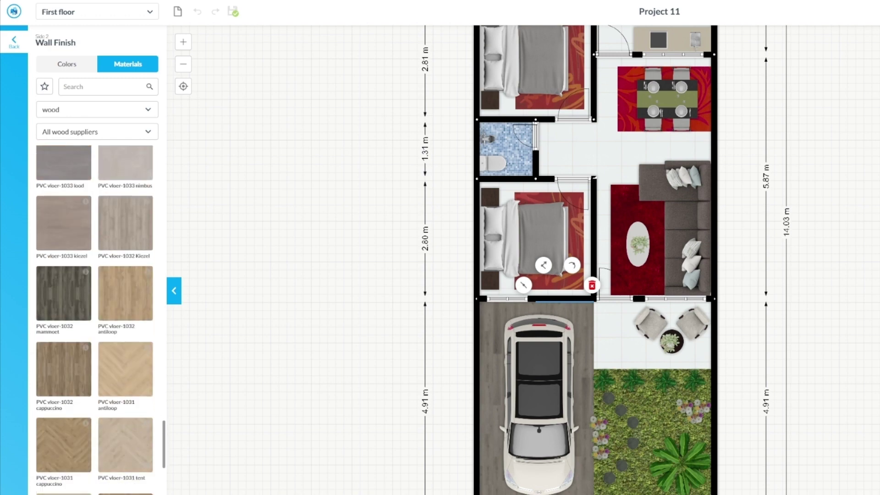
scroll(98, 321, "down", 10)
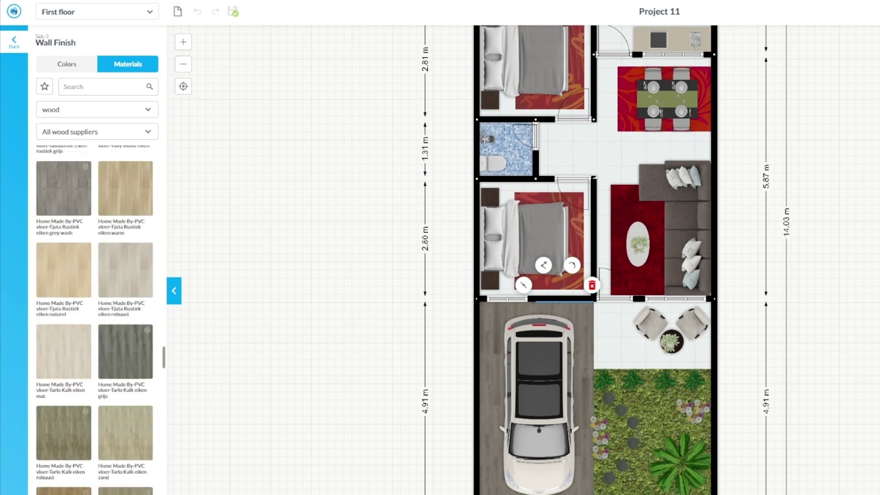
scroll(97, 321, "down", 10)
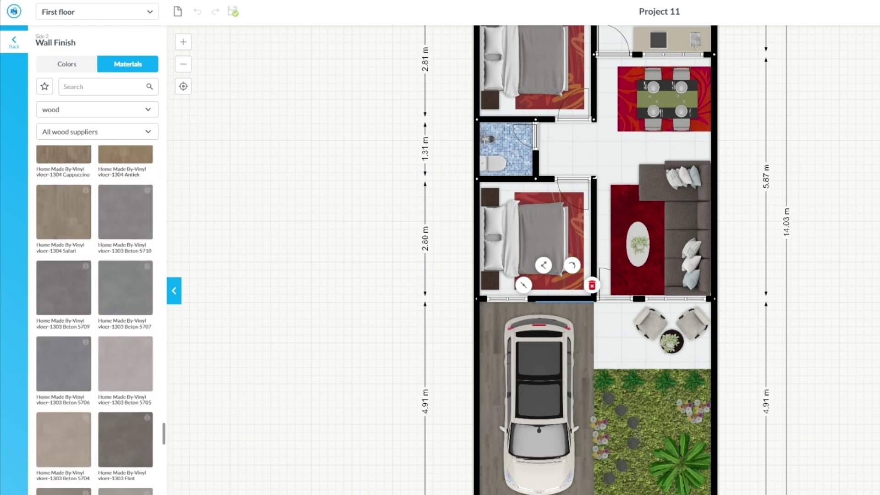
scroll(97, 321, "down", 10)
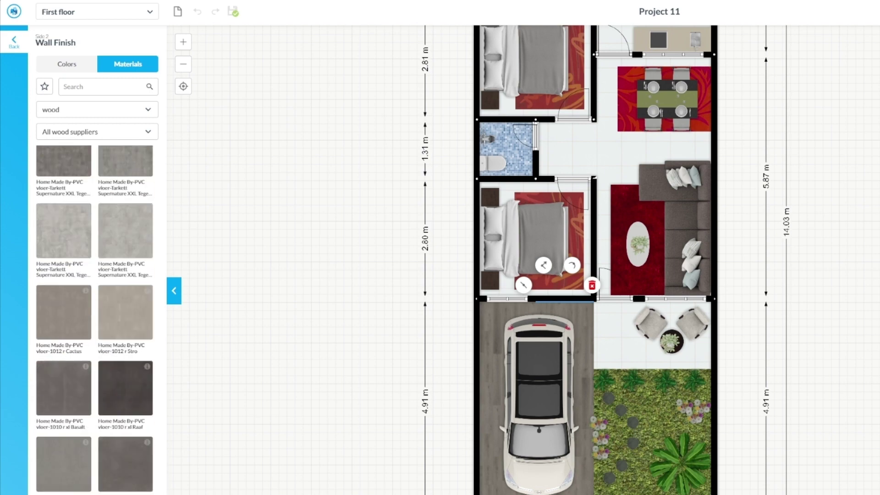
scroll(98, 321, "down", 10)
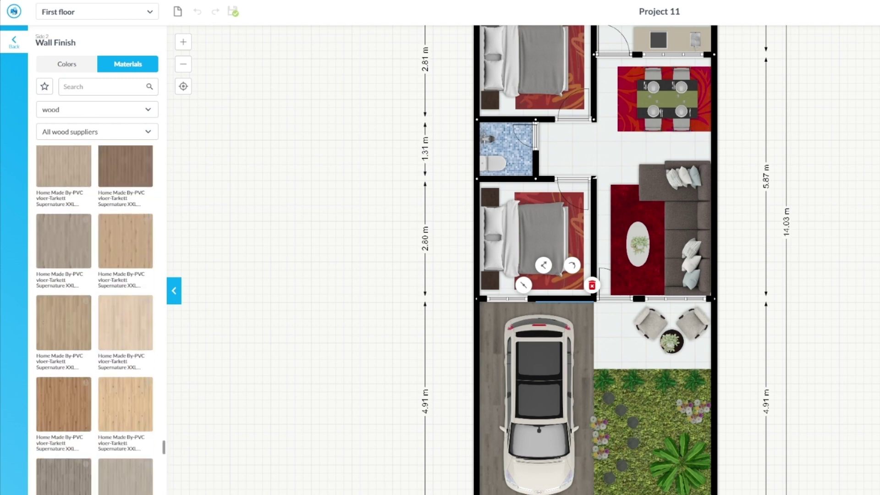
scroll(97, 321, "down", 10)
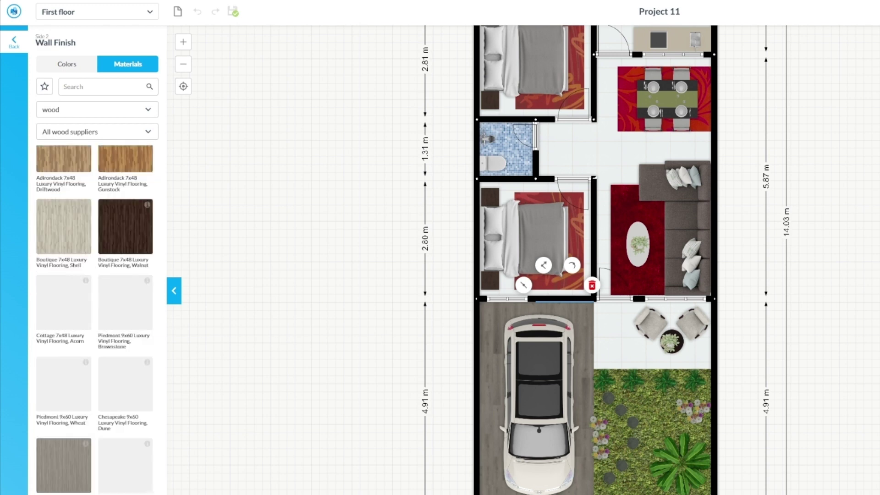
scroll(97, 321, "down", 10)
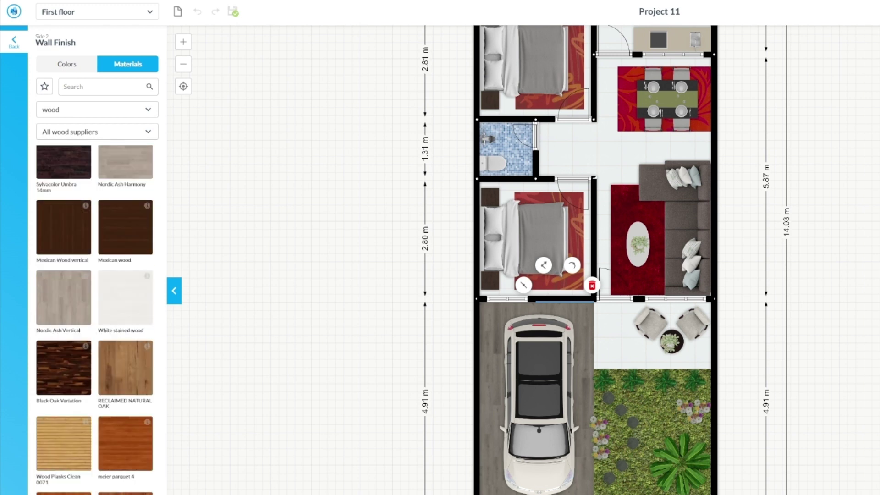
scroll(98, 321, "down", 5)
scroll(98, 321, "down", 1)
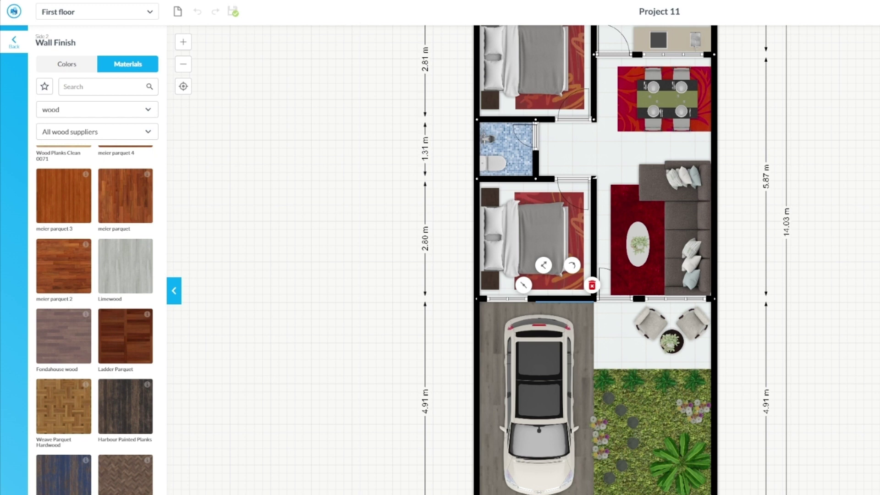
scroll(97, 321, "down", 5)
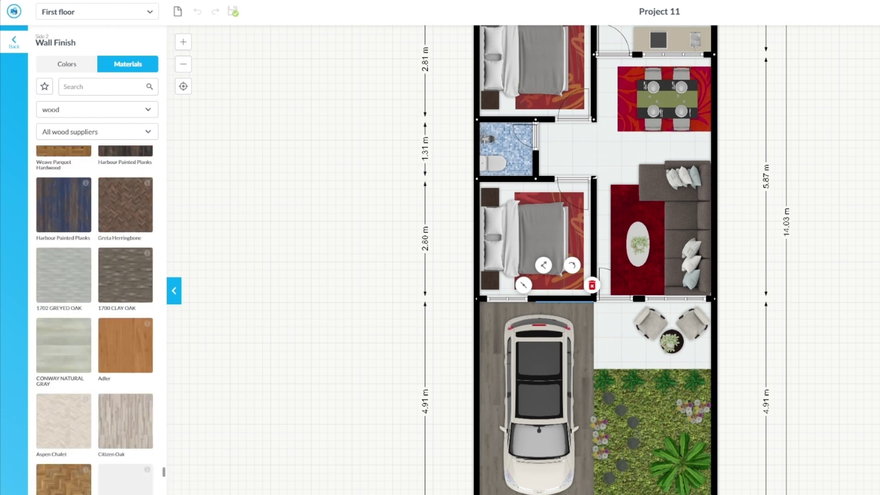
scroll(97, 320, "down", 5)
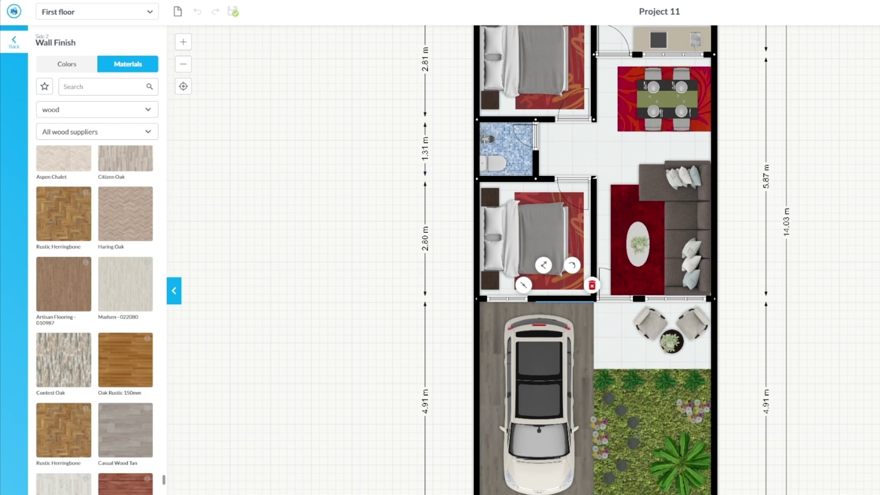
key("Escape")
left_click(565, 298)
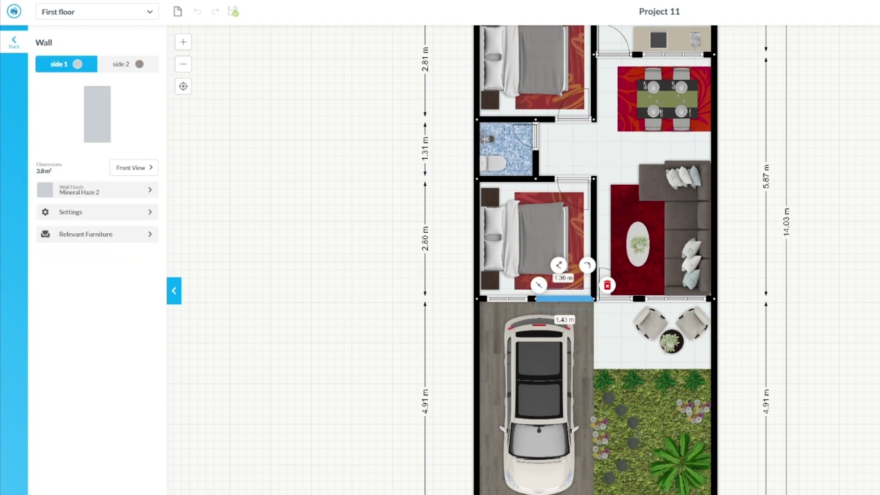
left_click_drag(660, 294, 662, 229)
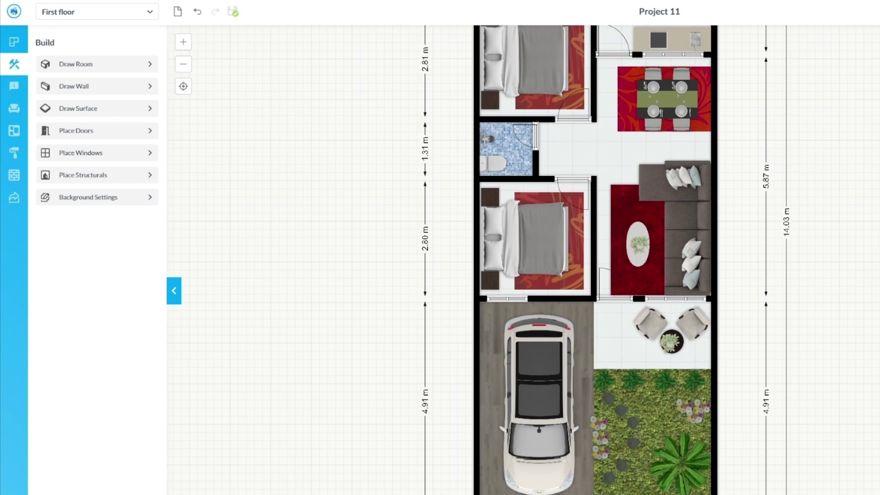
- Paint side 1 of the outer wall beside the garage in Dulux Mineral Haze 2
left_click(477, 388)
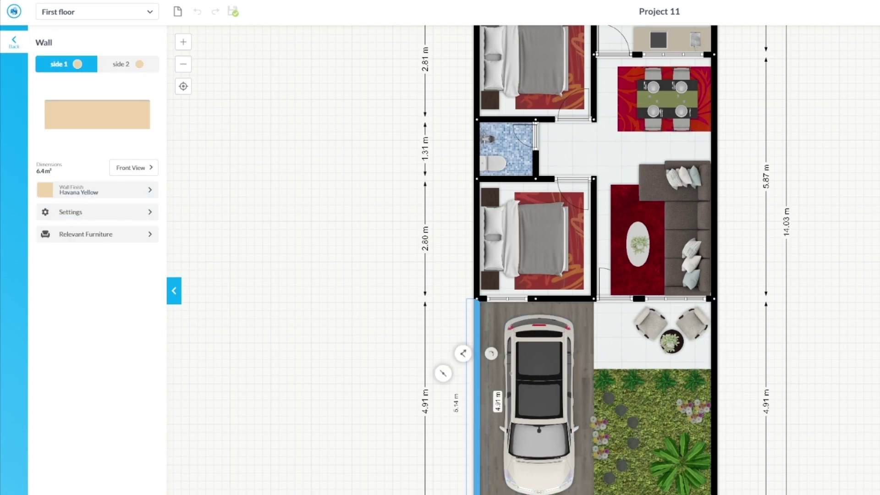
left_click(97, 190)
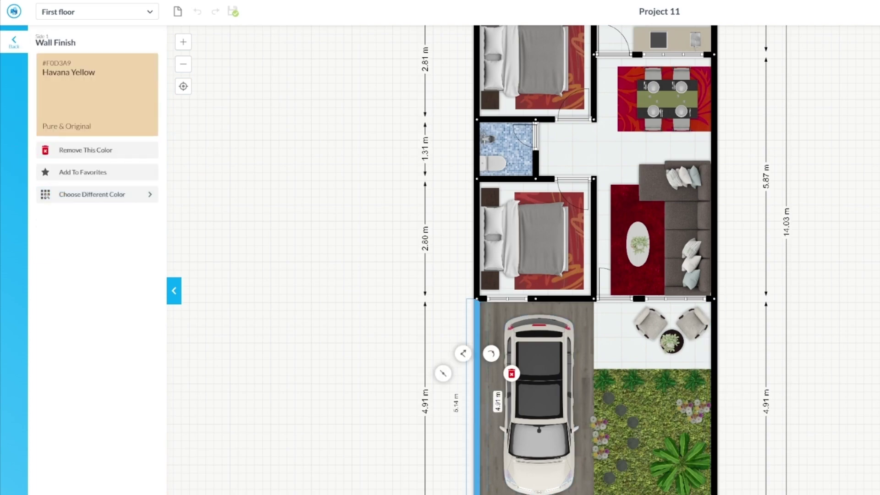
left_click(97, 192)
left_click(150, 137)
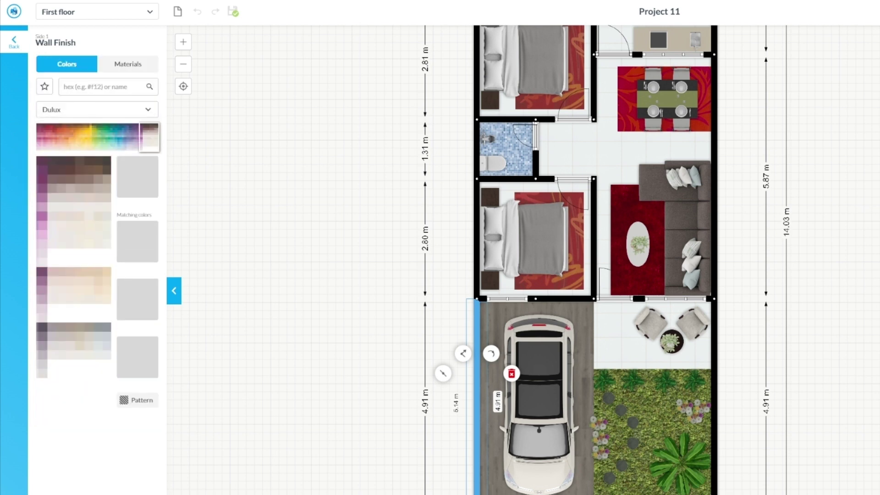
left_click(96, 336)
left_click(138, 177)
left_click(14, 43)
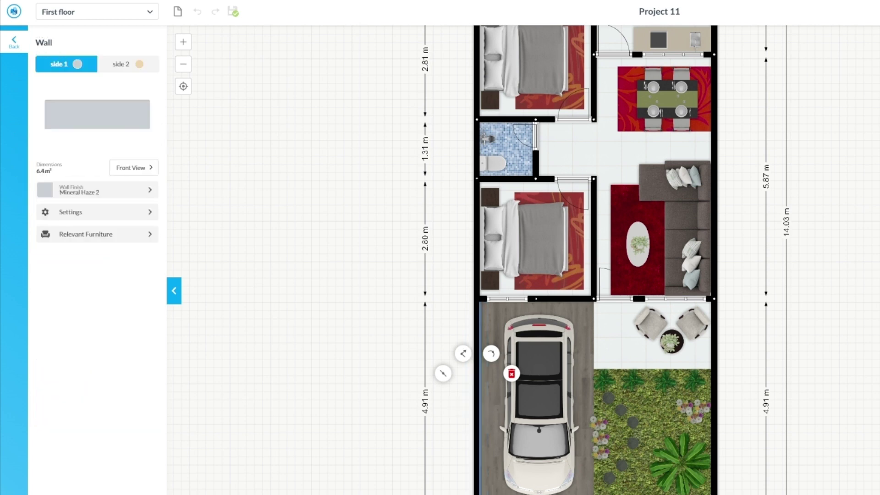
- Paint side 2 of the garage's outer wall in Dulux Mineral Haze 2 (#C9CFD4) as well
left_click(128, 64)
left_click(97, 190)
left_click(97, 193)
left_click(97, 110)
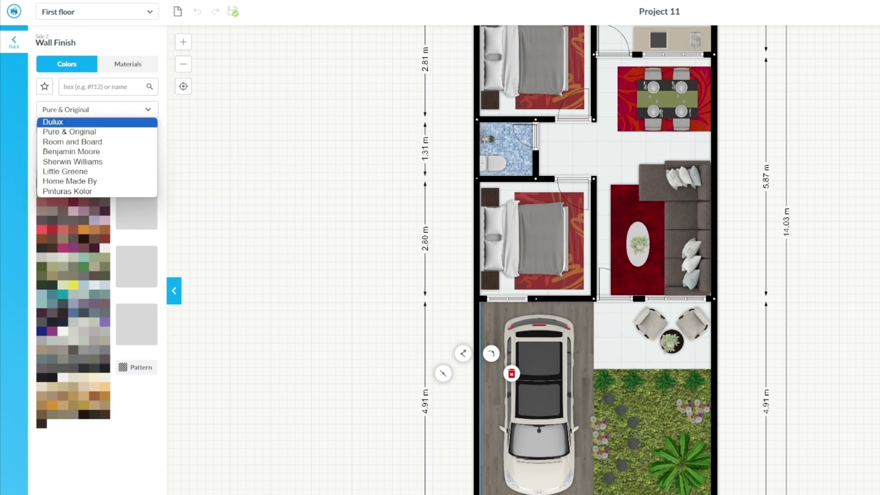
left_click(68, 120)
left_click(151, 137)
left_click(97, 336)
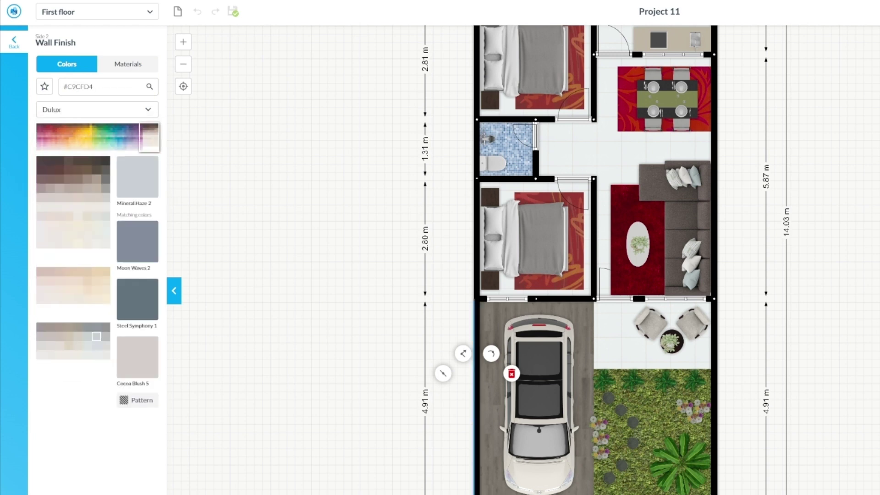
left_click(321, 367)
- Paint side 1 of the outer wall beside the terrace and lower garden in Dulux Mineral Haze 2
left_click(715, 419)
left_click(98, 190)
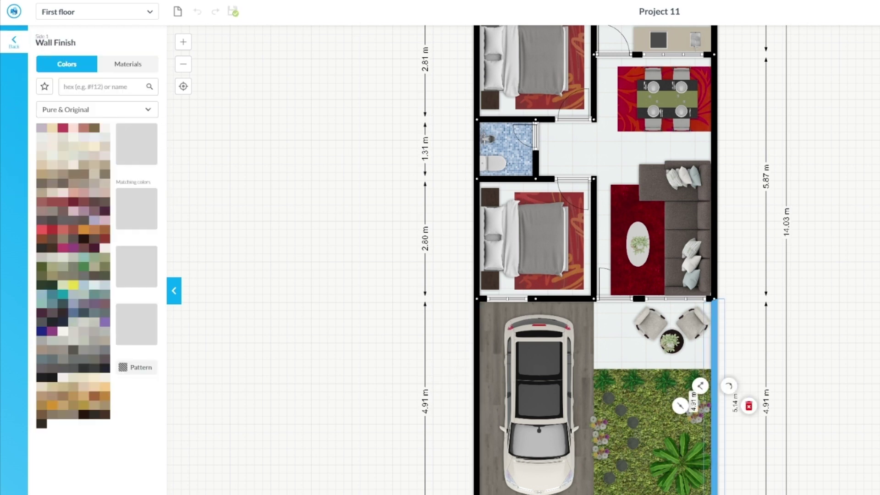
left_click(97, 109)
left_click(69, 122)
left_click(150, 137)
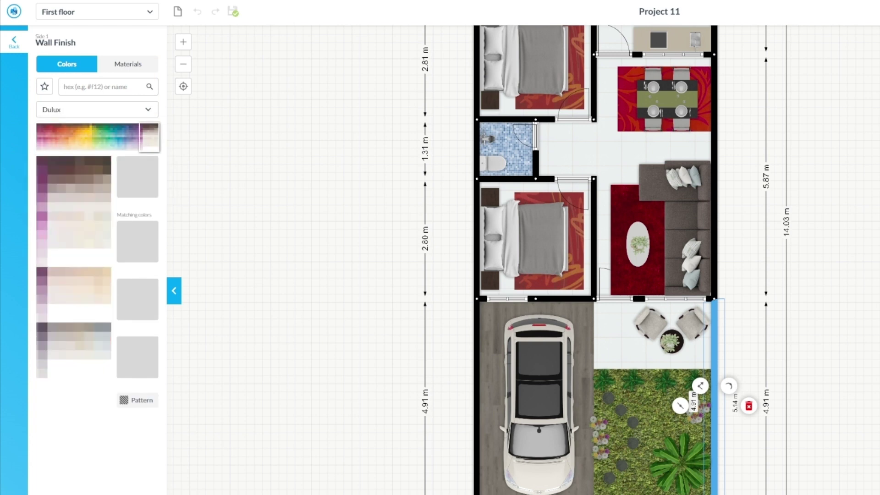
left_click(96, 336)
left_click(13, 42)
left_click(14, 42)
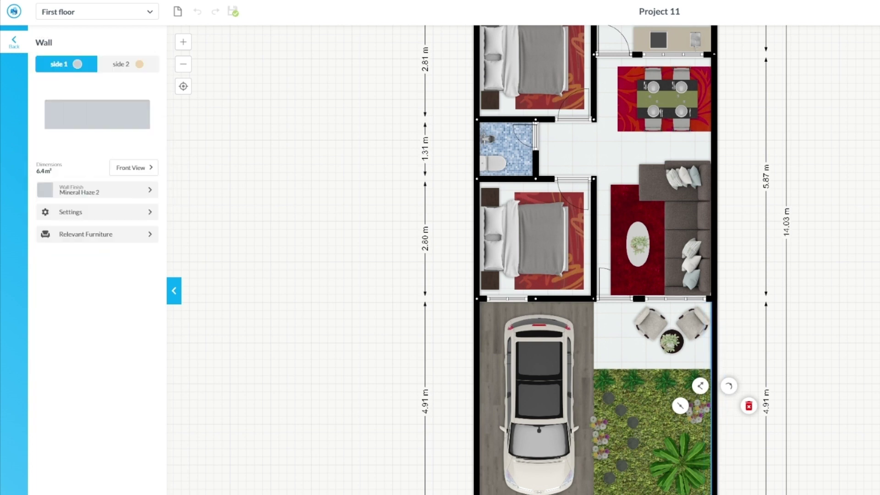
- Apply the same Dulux grey to side 2 of the outer wall beside the terrace and lower garden
left_click(128, 64)
left_click(97, 190)
left_click(97, 195)
left_click(98, 109)
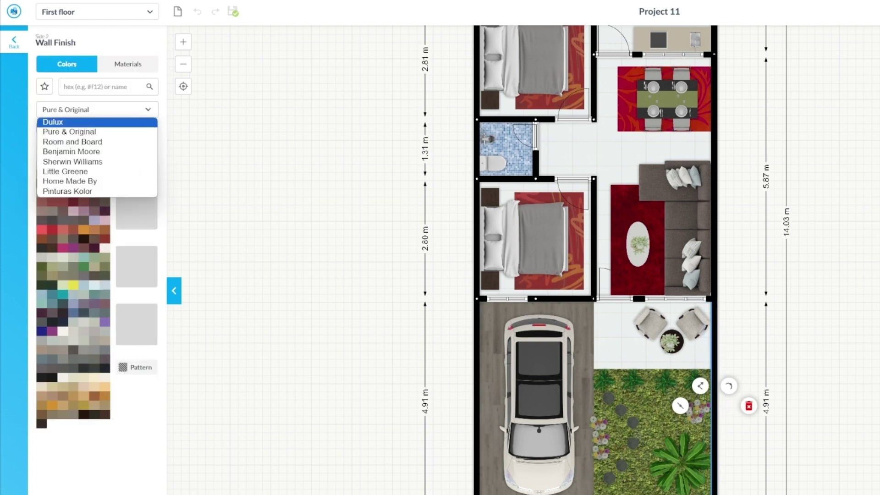
left_click(68, 122)
left_click(151, 137)
left_click(95, 336)
left_click(367, 366)
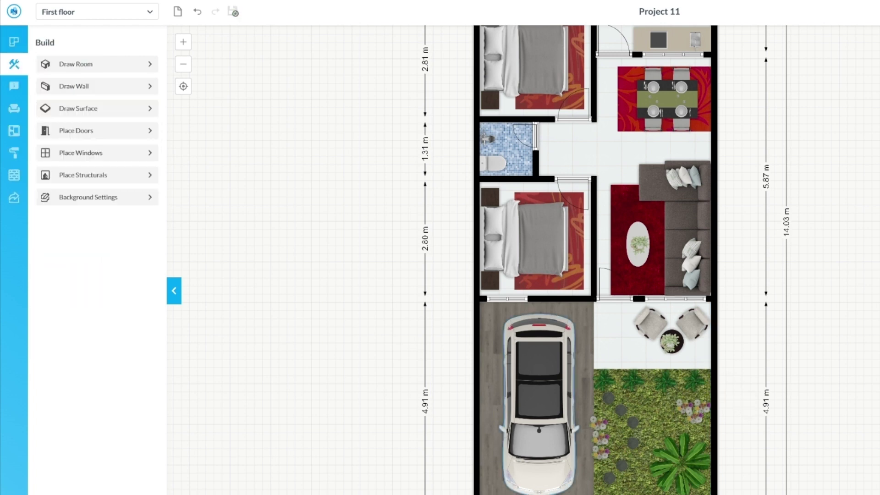
- Change the garage floor's material to the wood finish Home Made By-PVC vloer-Tully Blond eiken
left_click(492, 396)
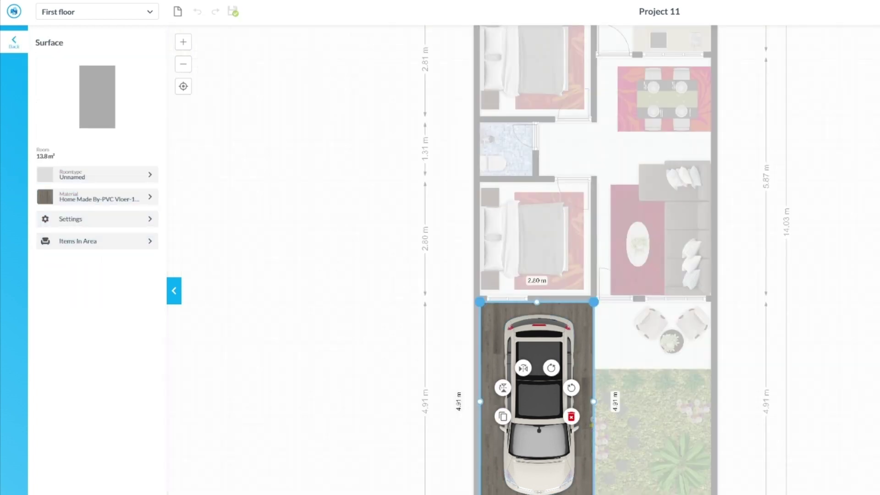
left_click(97, 197)
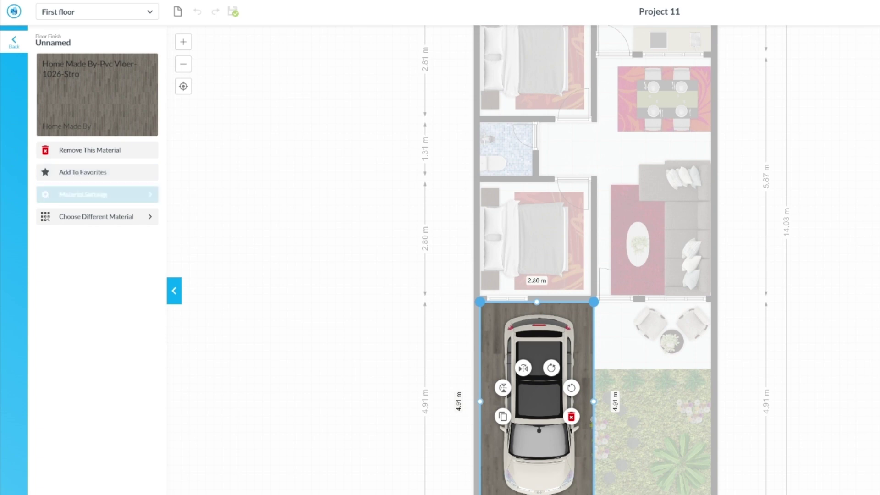
left_click(96, 216)
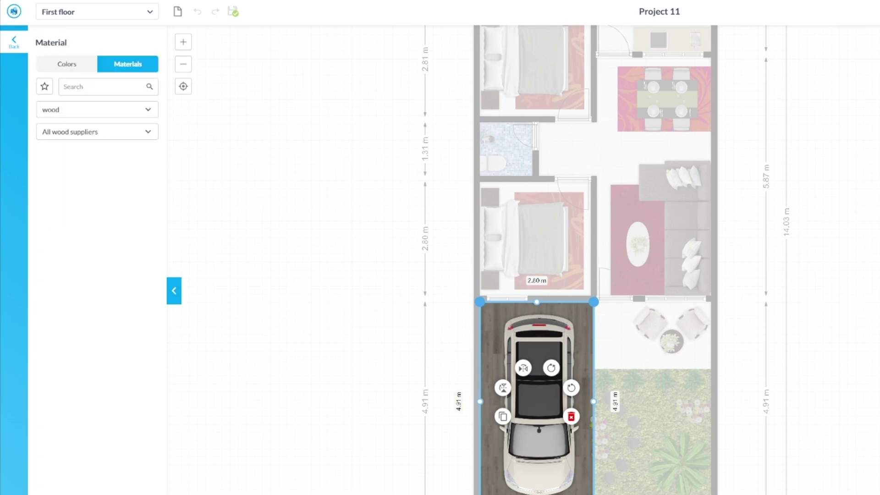
scroll(96, 321, "down", 2)
scroll(95, 321, "down", 2)
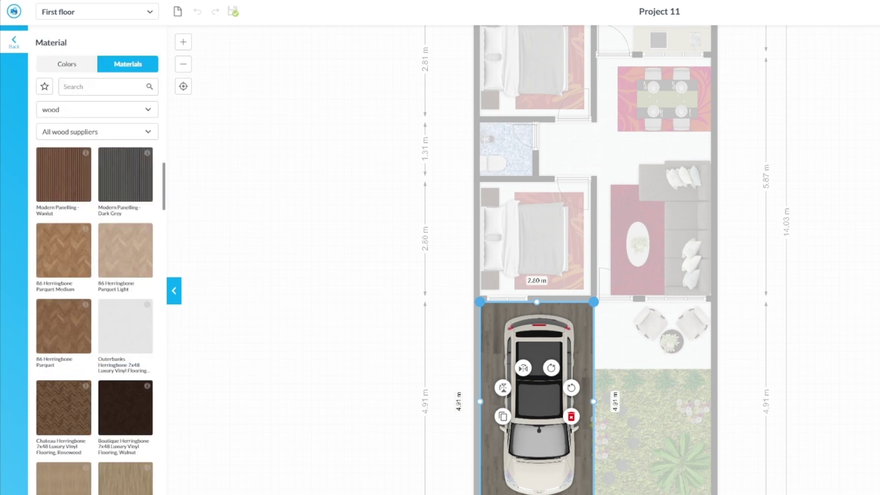
scroll(94, 321, "down", 10)
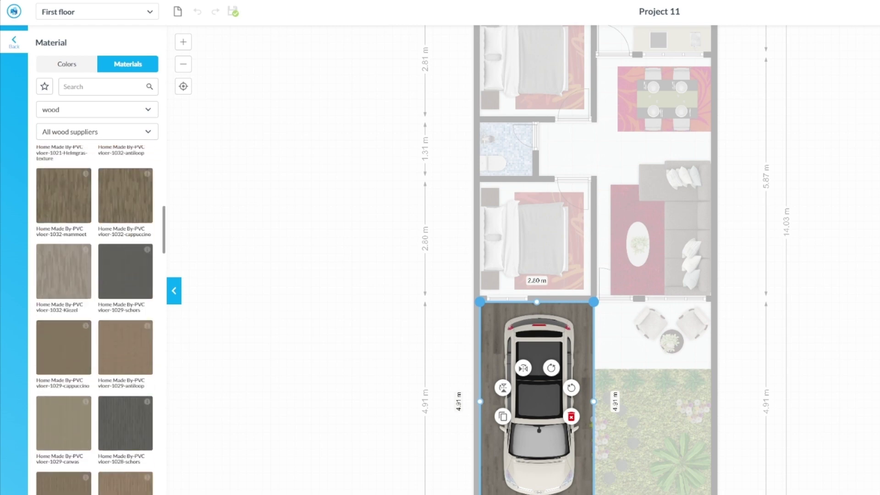
scroll(95, 320, "down", 8)
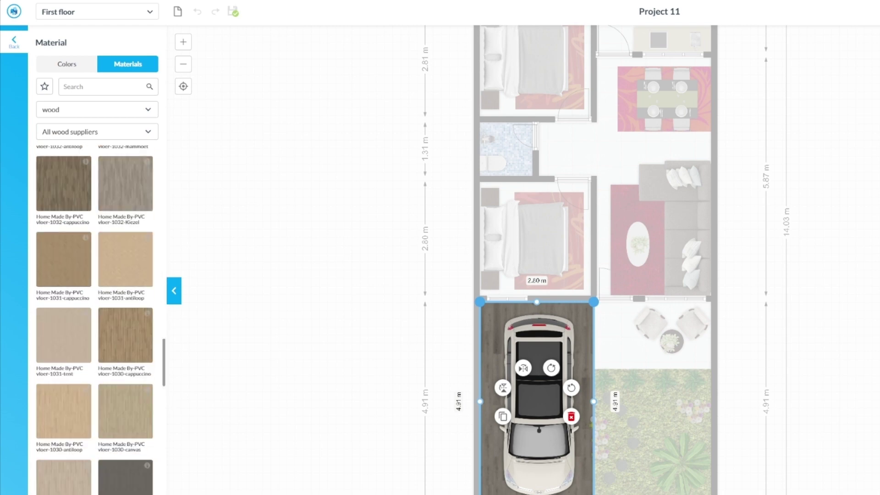
scroll(95, 321, "down", 8)
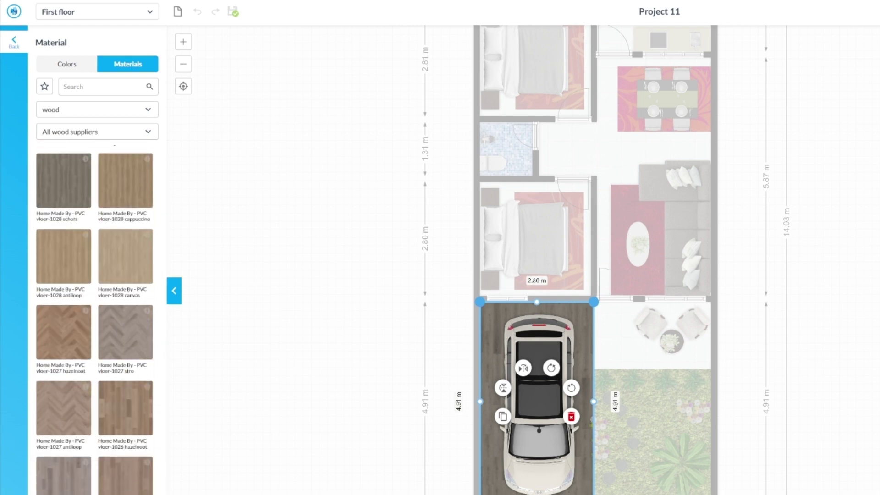
scroll(138, 427, "down", 3)
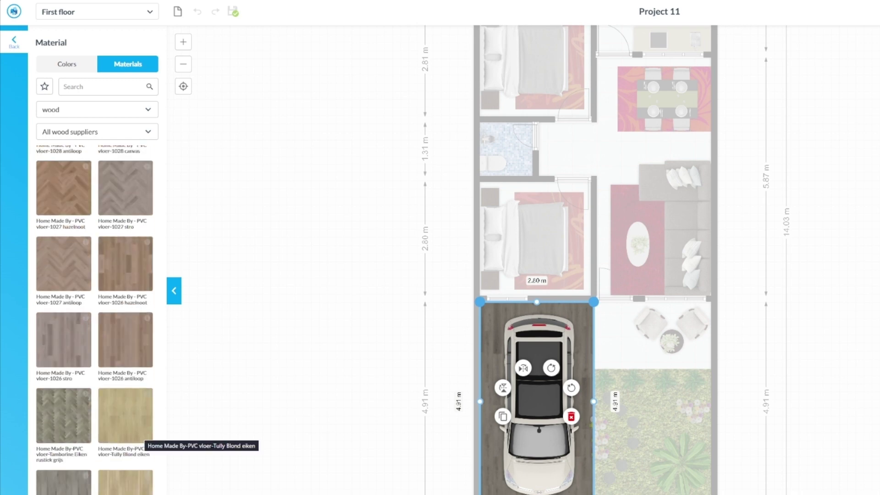
left_click(139, 428)
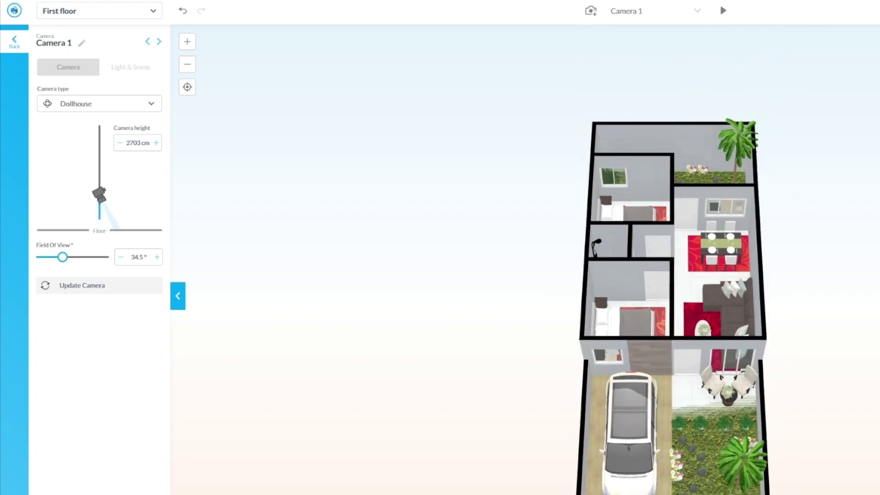
- Switch the 3D camera type to First Person and angle it to view the house front and garage
left_click(99, 104)
left_click(65, 126)
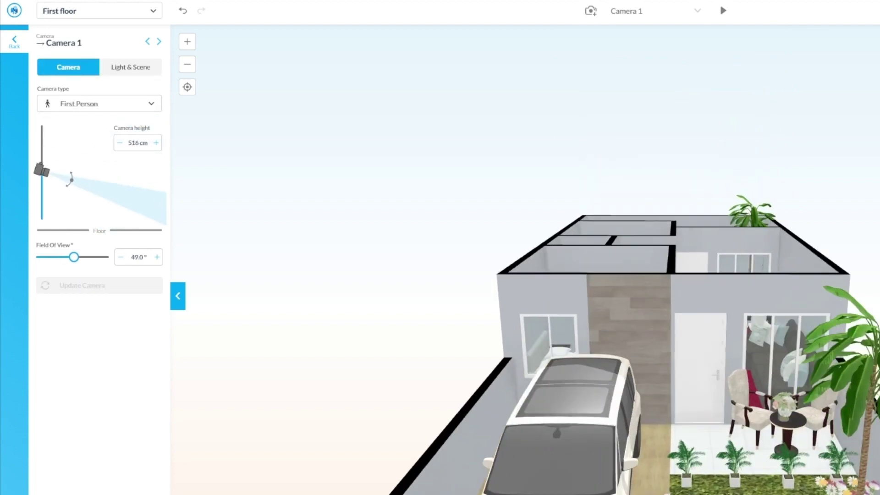
mouse_move(71, 205)
left_mouse_down()
mouse_move(69, 189)
mouse_move(71, 212)
left_mouse_up()
left_click_drag(641, 257, 193, 238)
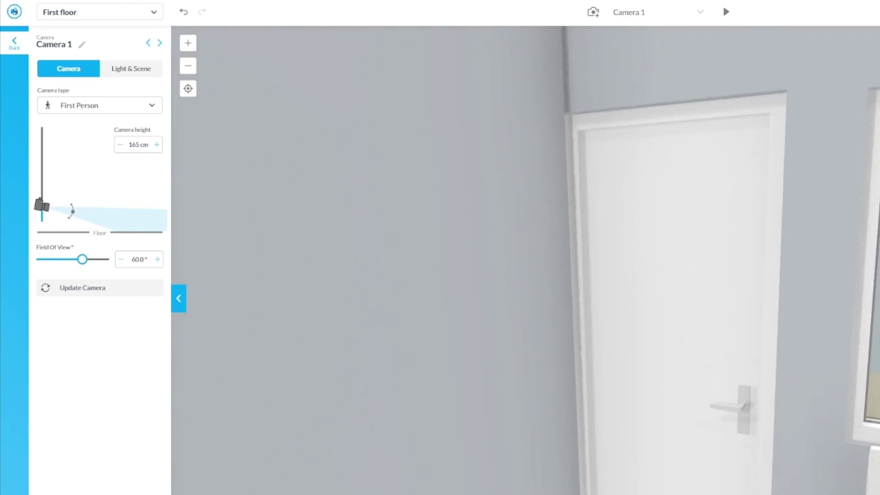
- Look around the house in first person, covering the interior doors, the garden flowers and the dining area
left_click_drag(440, 248, 394, 183)
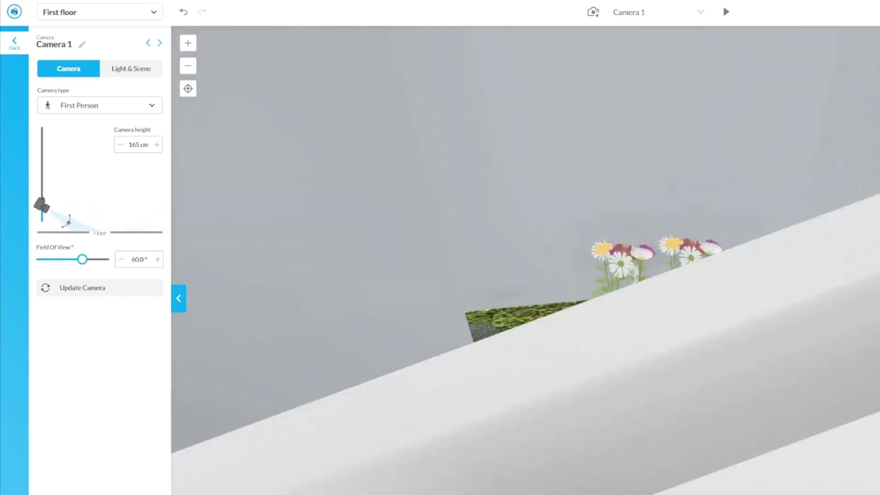
left_click_drag(504, 229, 357, 264)
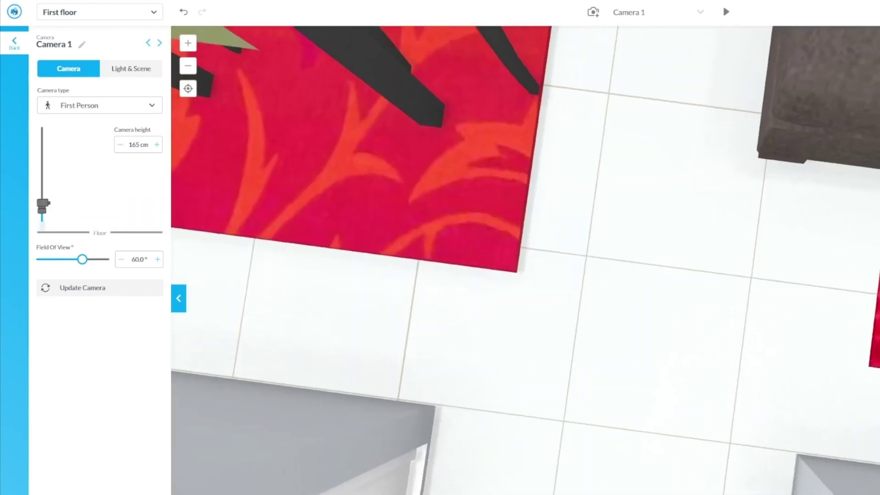
left_click_drag(42, 236, 73, 207)
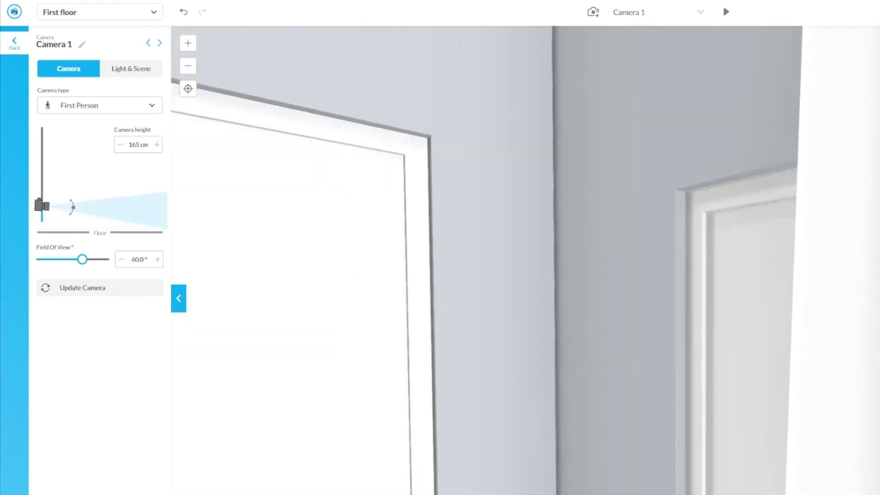
left_click_drag(459, 312, 568, 174)
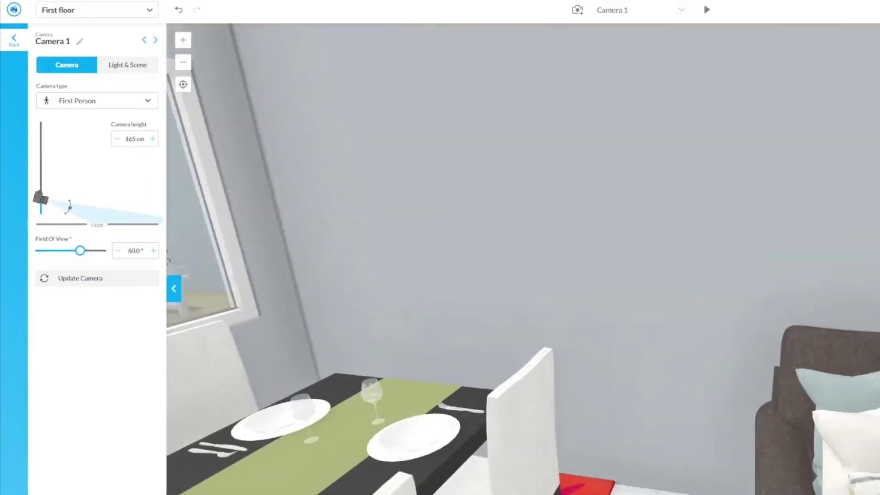
- Walk through the dining and living areas in first person to examine the sofa, coffee table and terrace-side windows
left_click_drag(642, 275, 532, 206)
left_click_drag(665, 184, 220, 321)
key("Up")
left_click_drag(642, 238, 275, 193)
left_click_drag(321, 293, 733, 275)
key("Up")
left_click_drag(458, 275, 220, 229)
left_click_drag(619, 312, 780, 312)
left_click_drag(348, 284, 256, 238)
key("Up")
left_click_drag(641, 257, 293, 294)
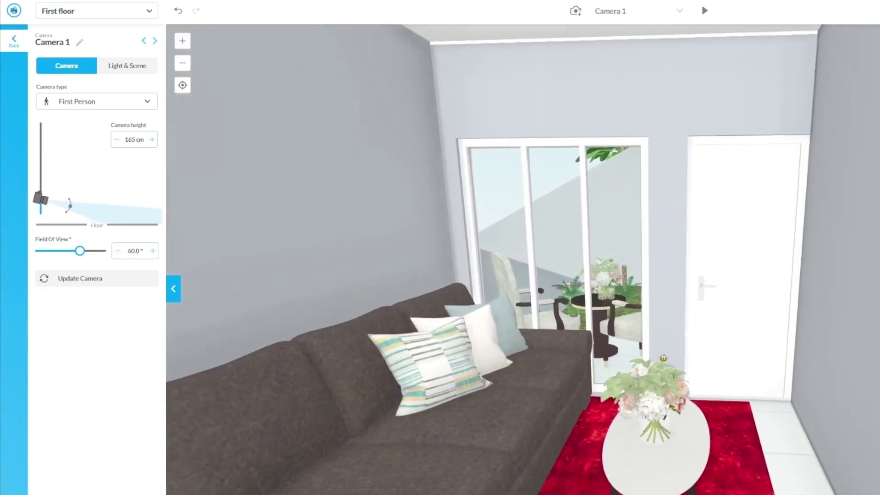